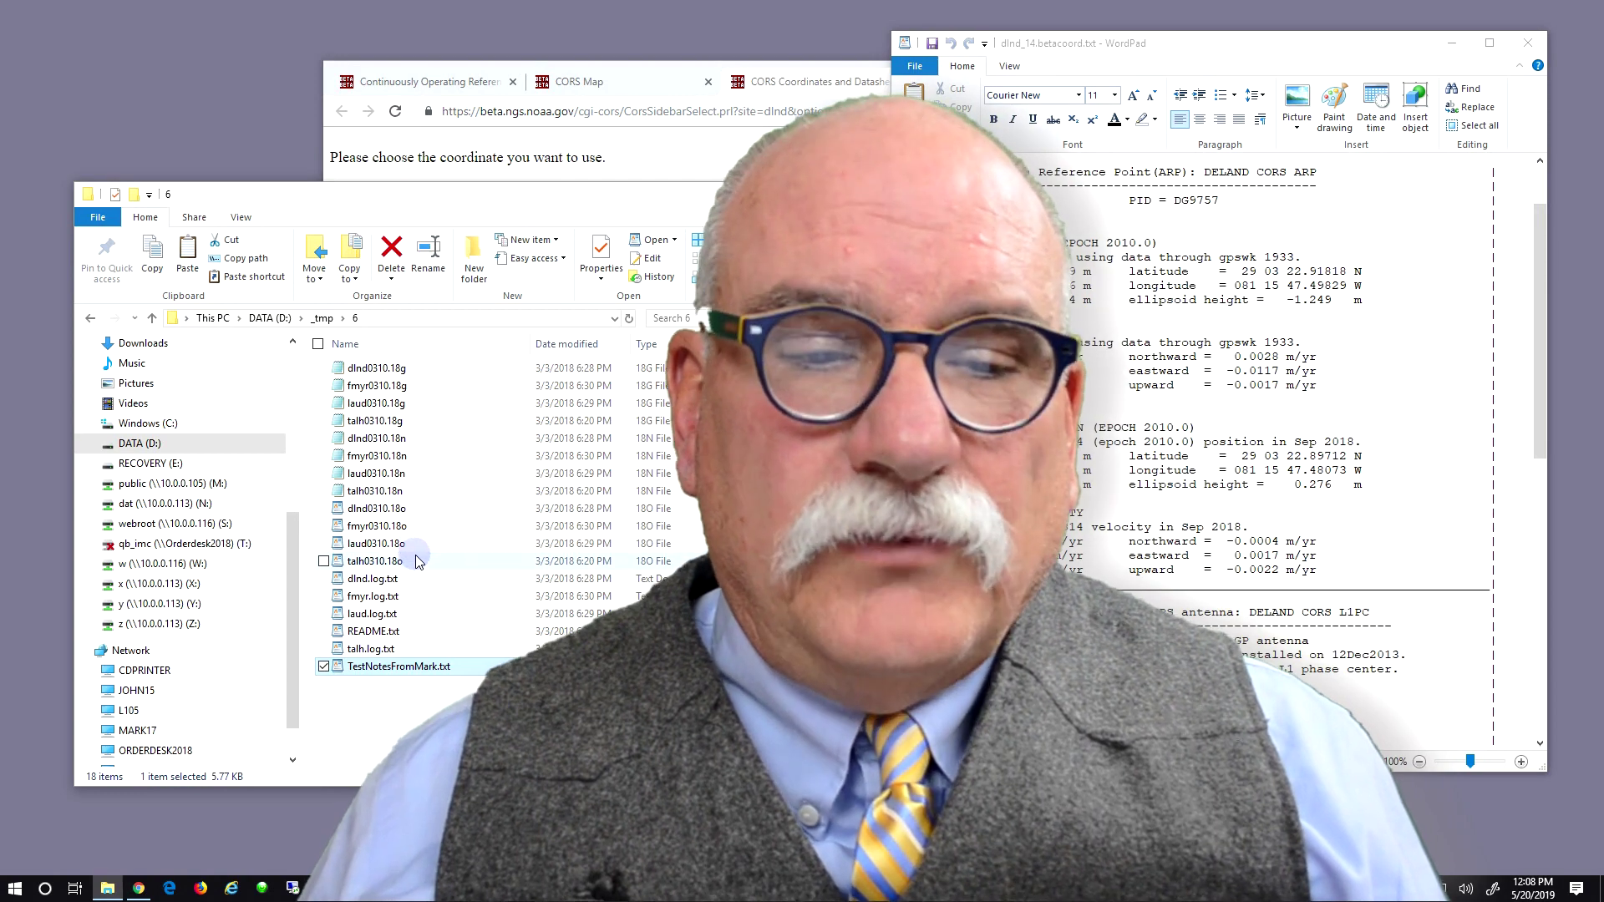
# Step: Inspect the teqc windowed lines in the header of the observation file dlnd0310.18o, and close the file
pyautogui.doubleClick(376, 507)
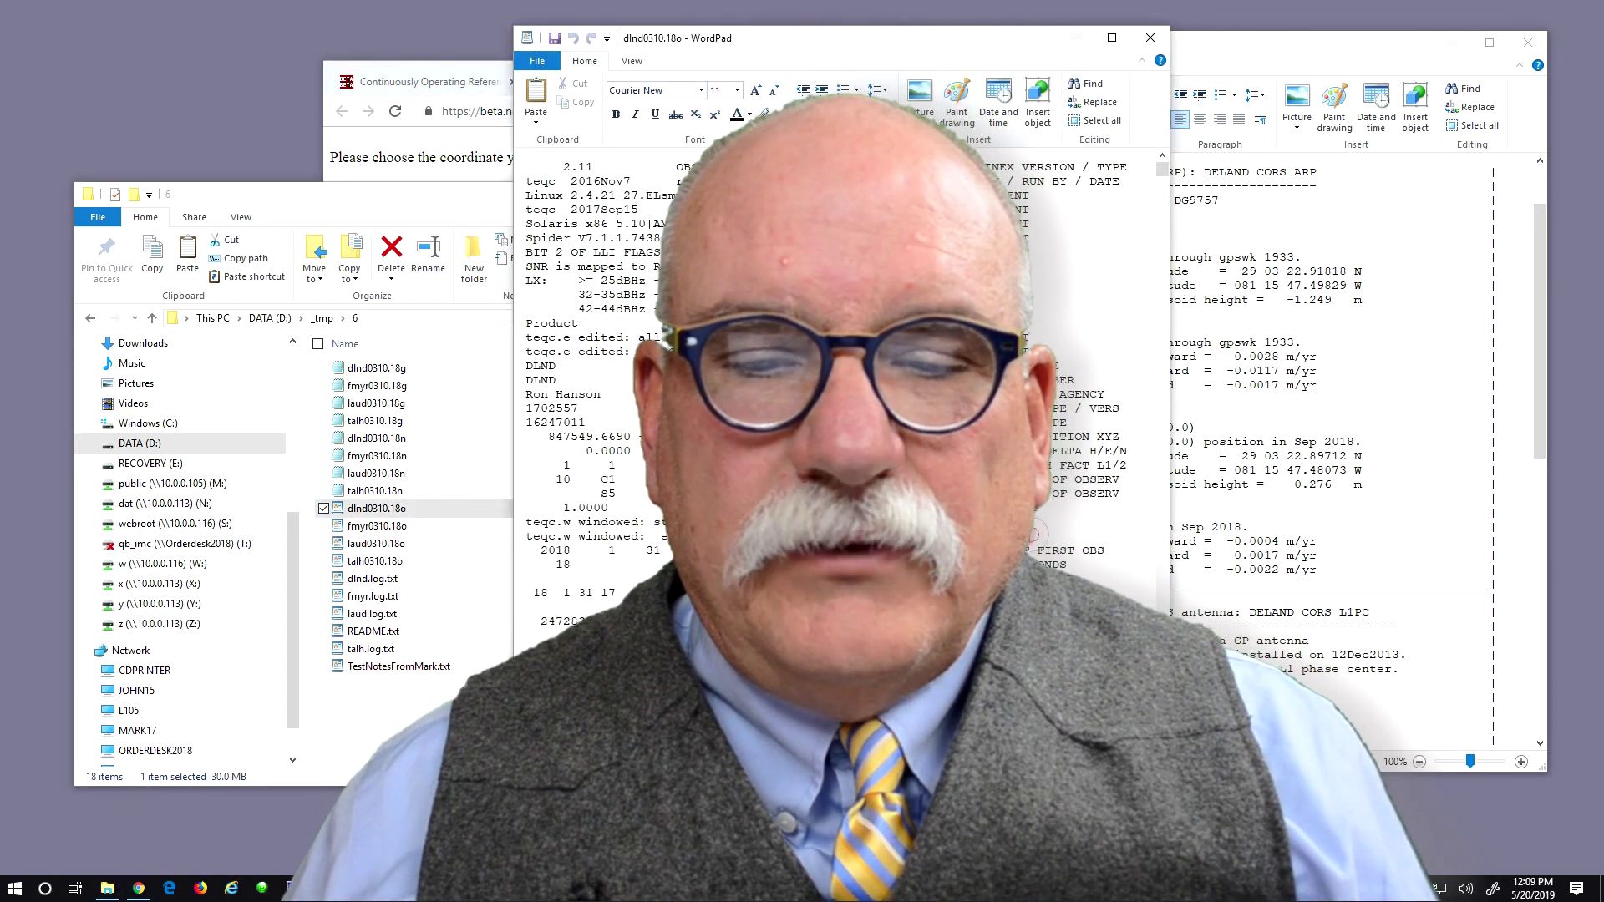
pyautogui.moveTo(463, 536); pyautogui.dragTo(441, 526)
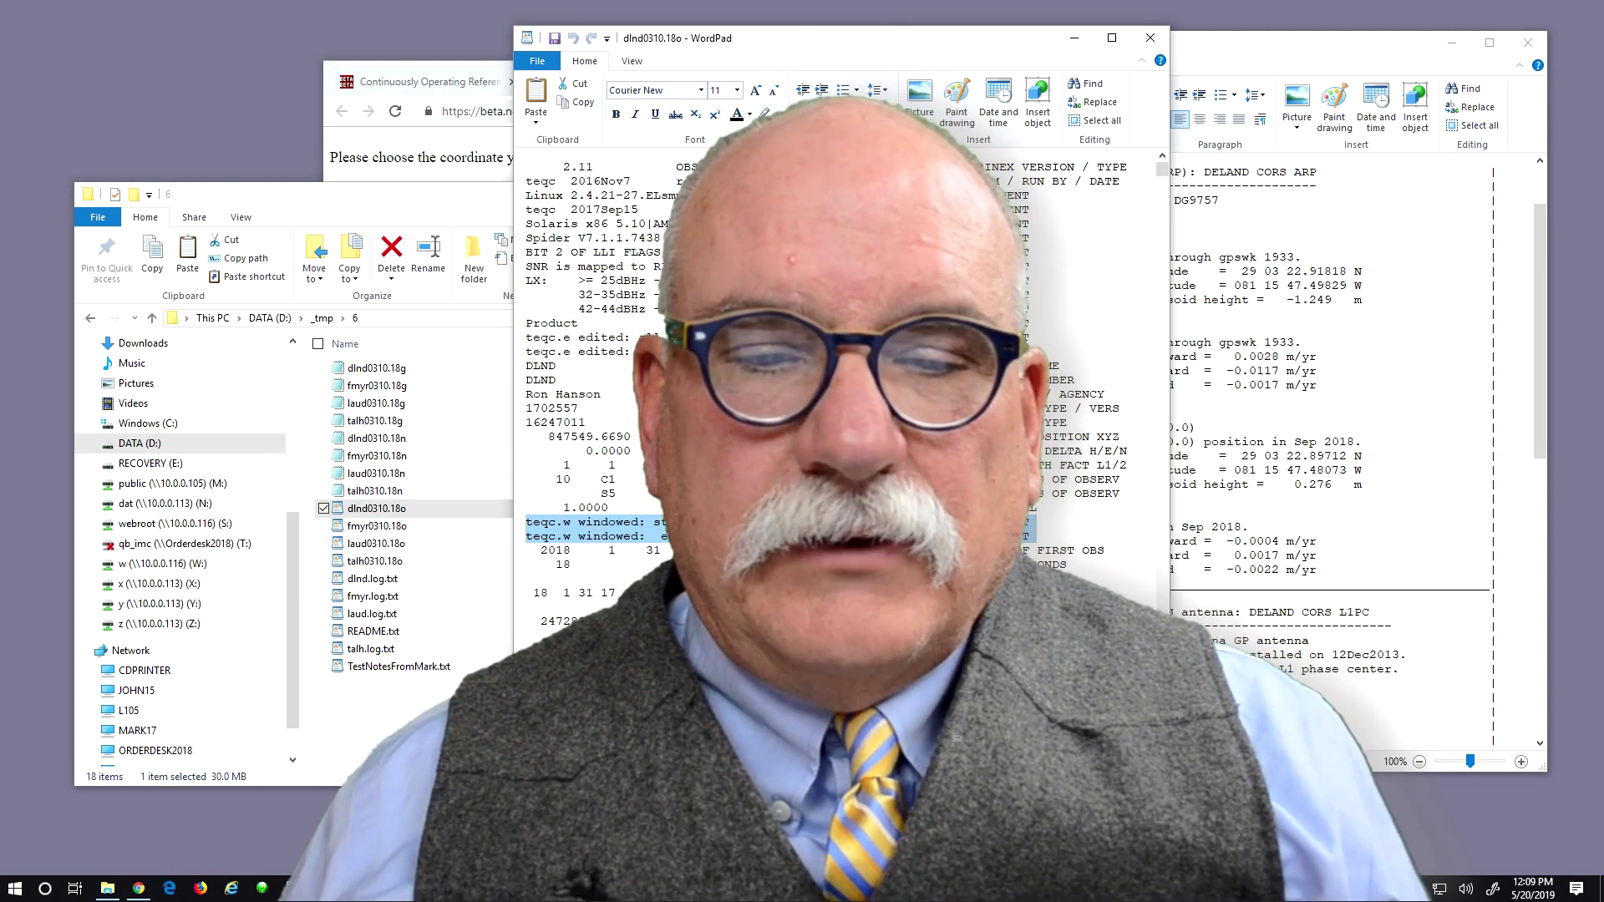
pyautogui.click(1150, 37)
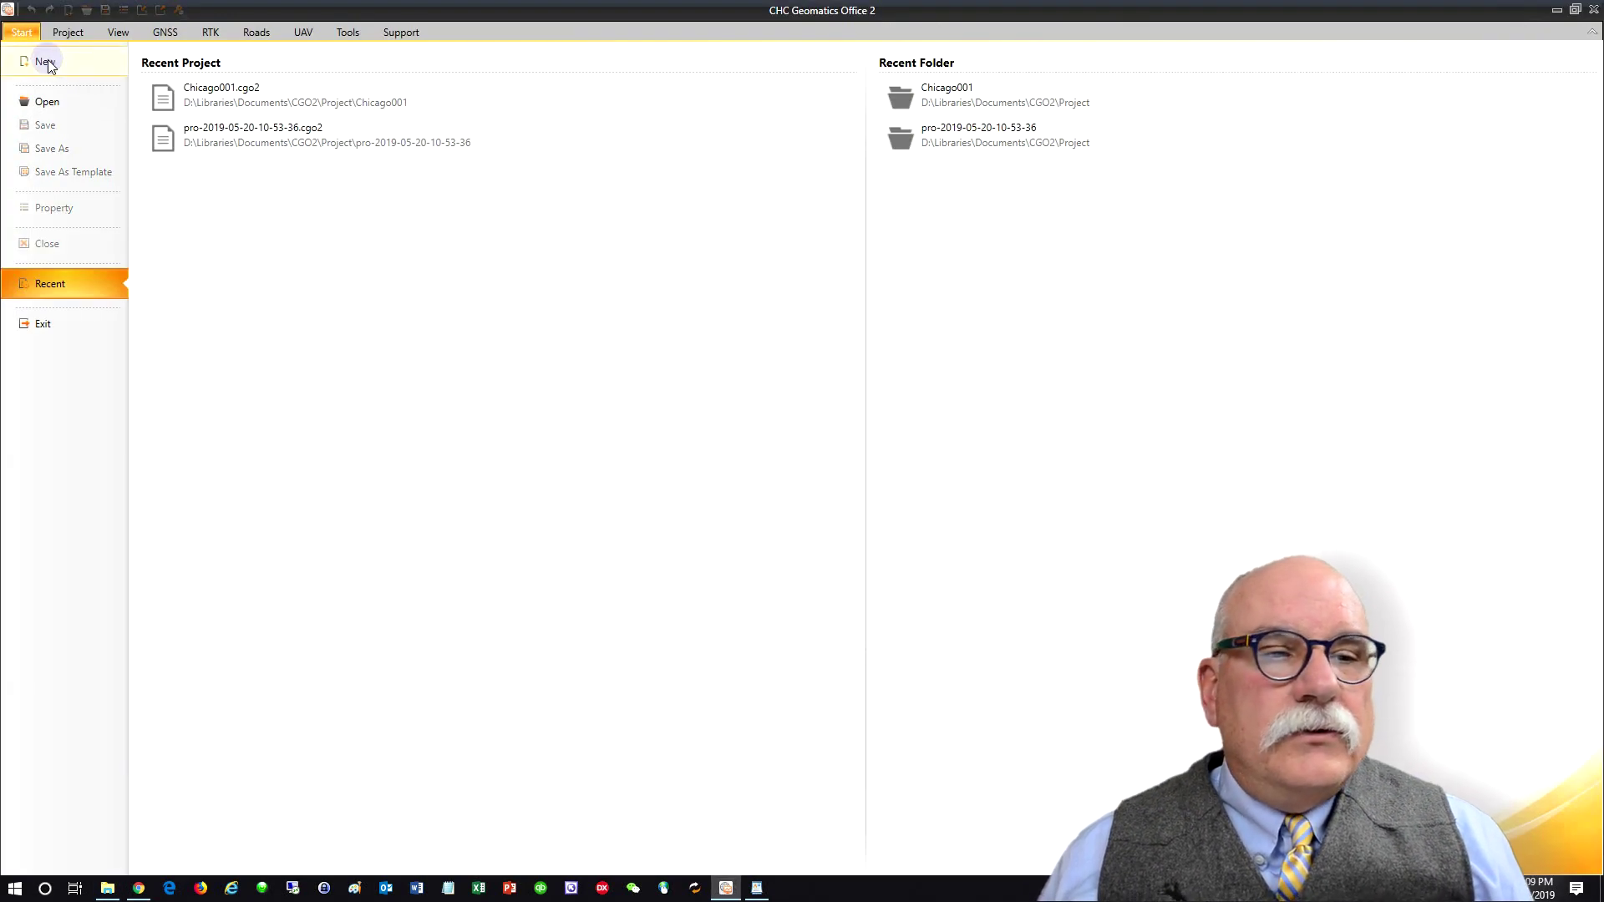
# Step: Create a new project named Florida_Four_001 in CHC Geomatics Office 2 from the DefaultTemplate
pyautogui.click(46, 61)
pyautogui.moveTo(358, 80); pyautogui.dragTo(117, 92)
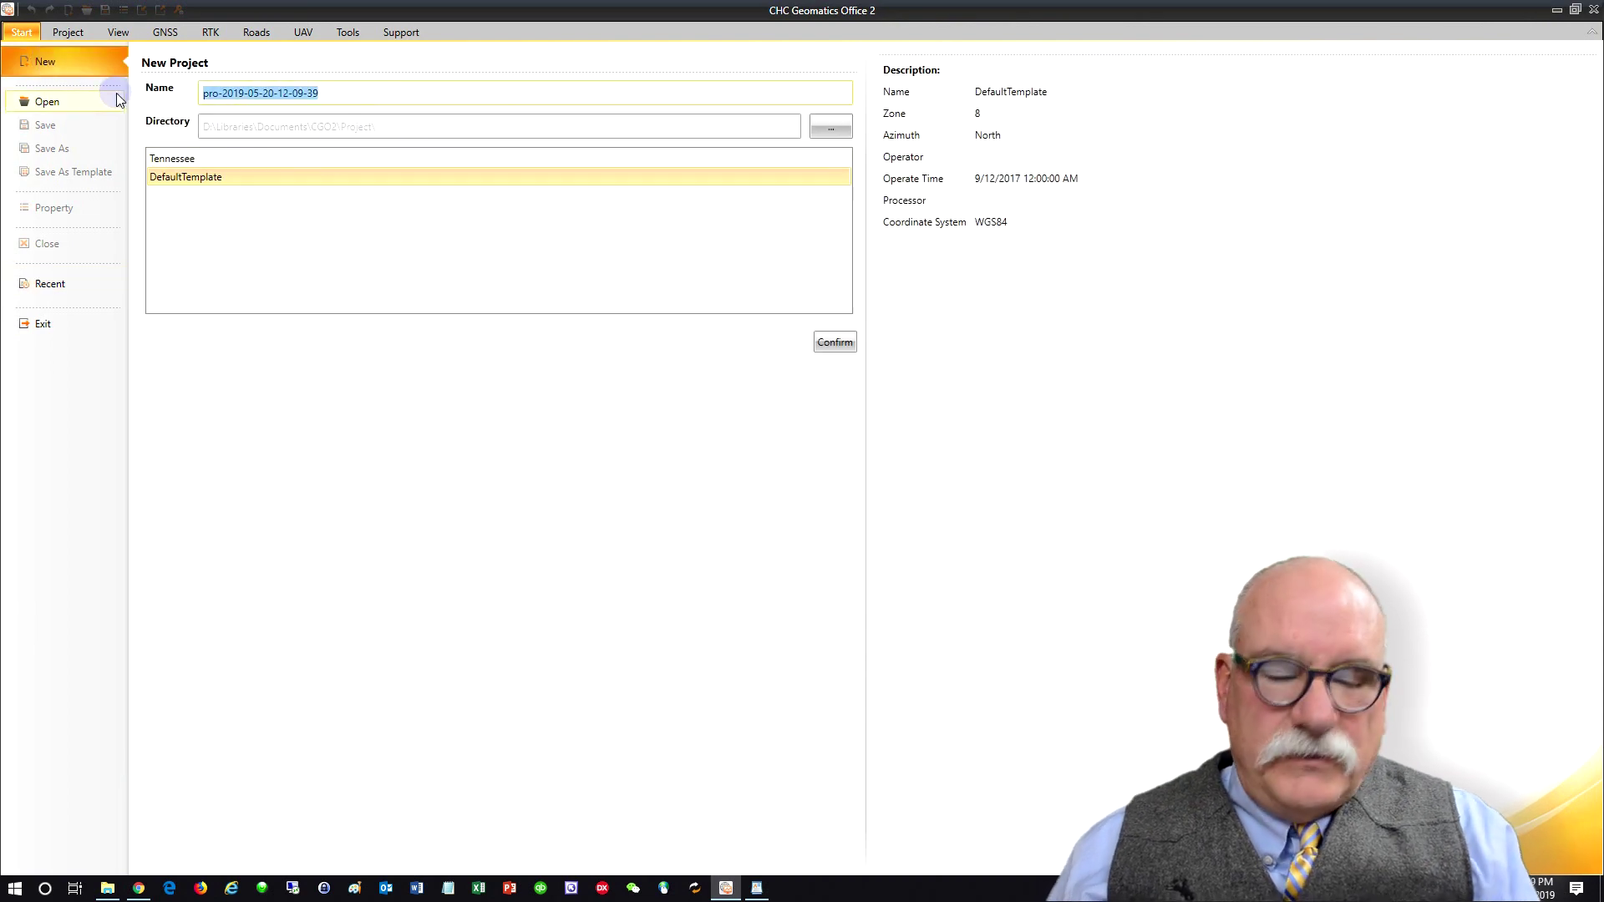
pyautogui.write('Florida')
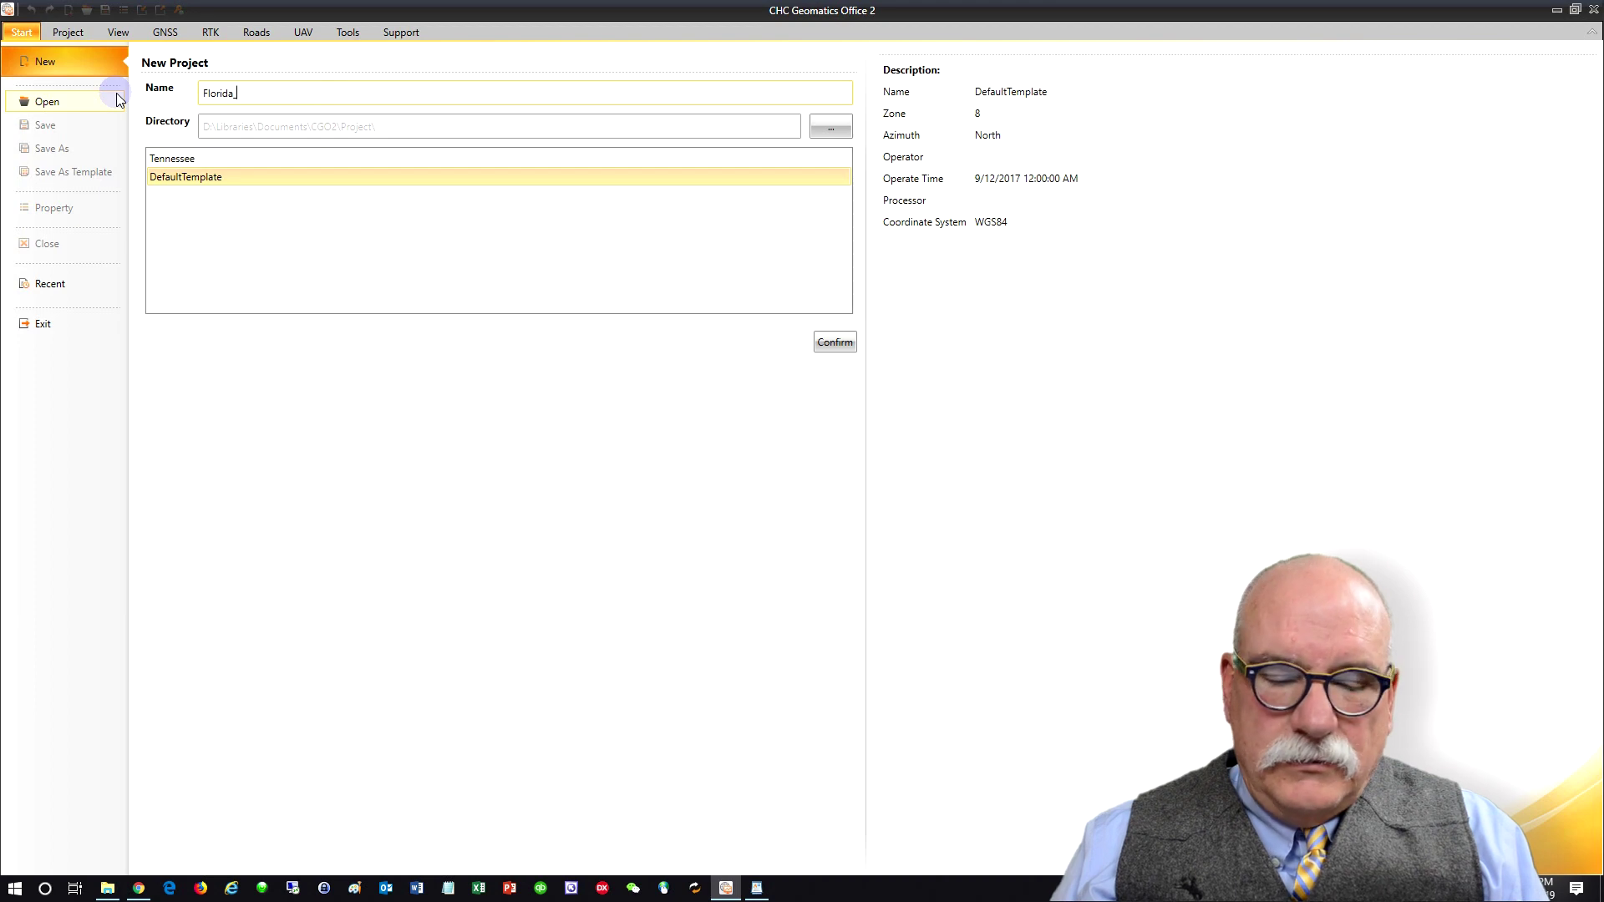
pyautogui.write('_Four_001')
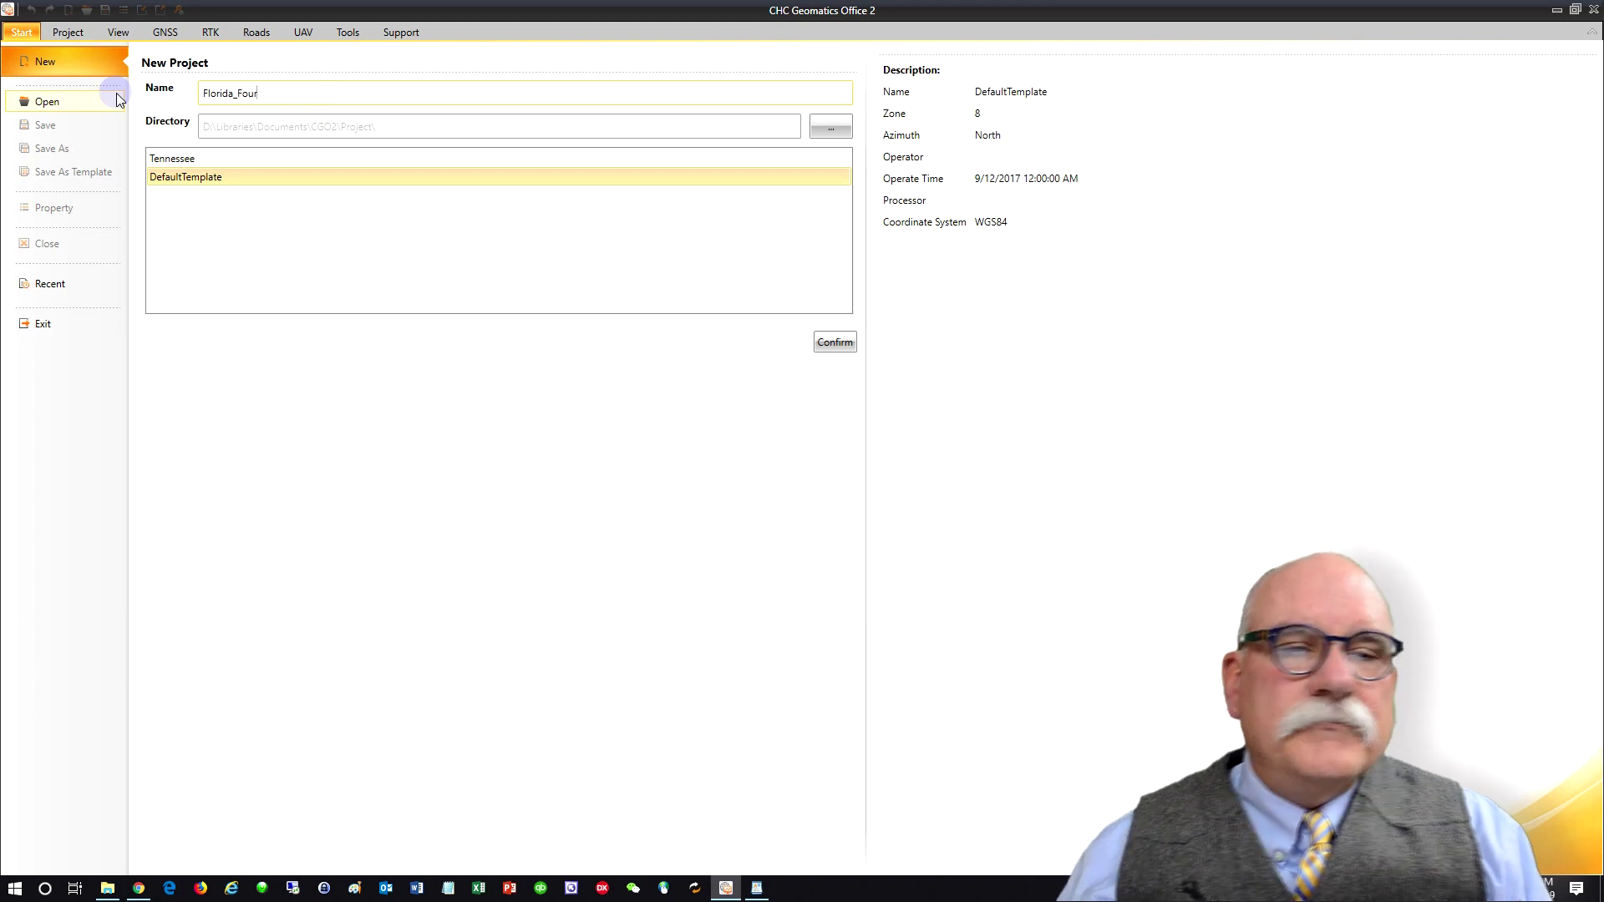
pyautogui.click(834, 341)
# Step: Set the project's coordinate system to USA NAD83-86 Florida (East) from the United States NAD83-86 group
pyautogui.click(181, 74)
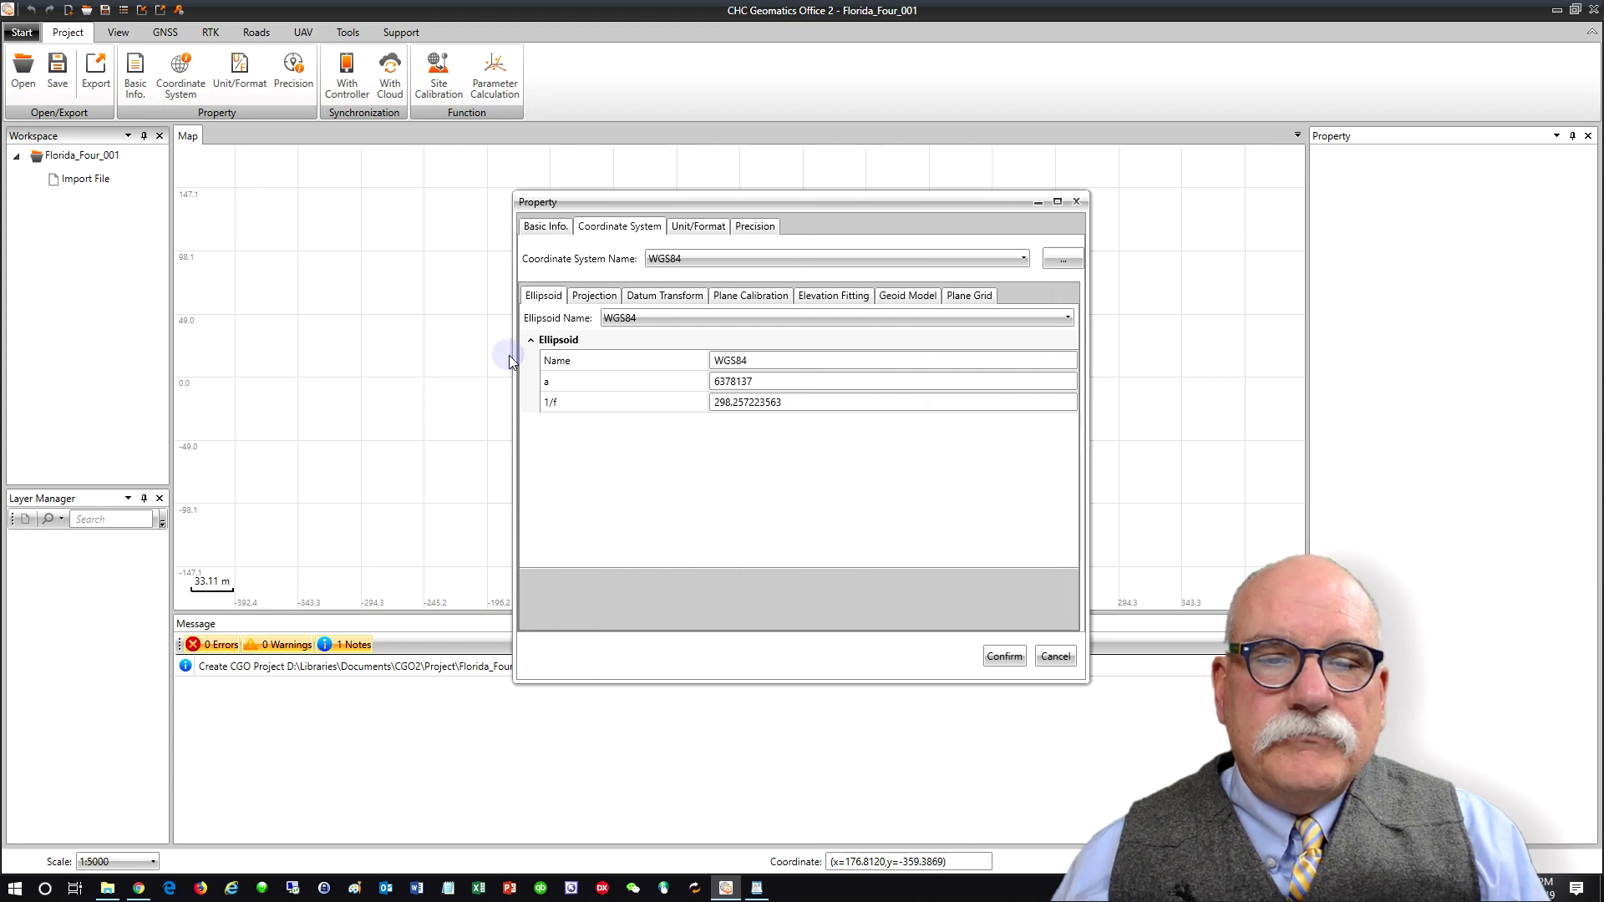
pyautogui.click(1072, 254)
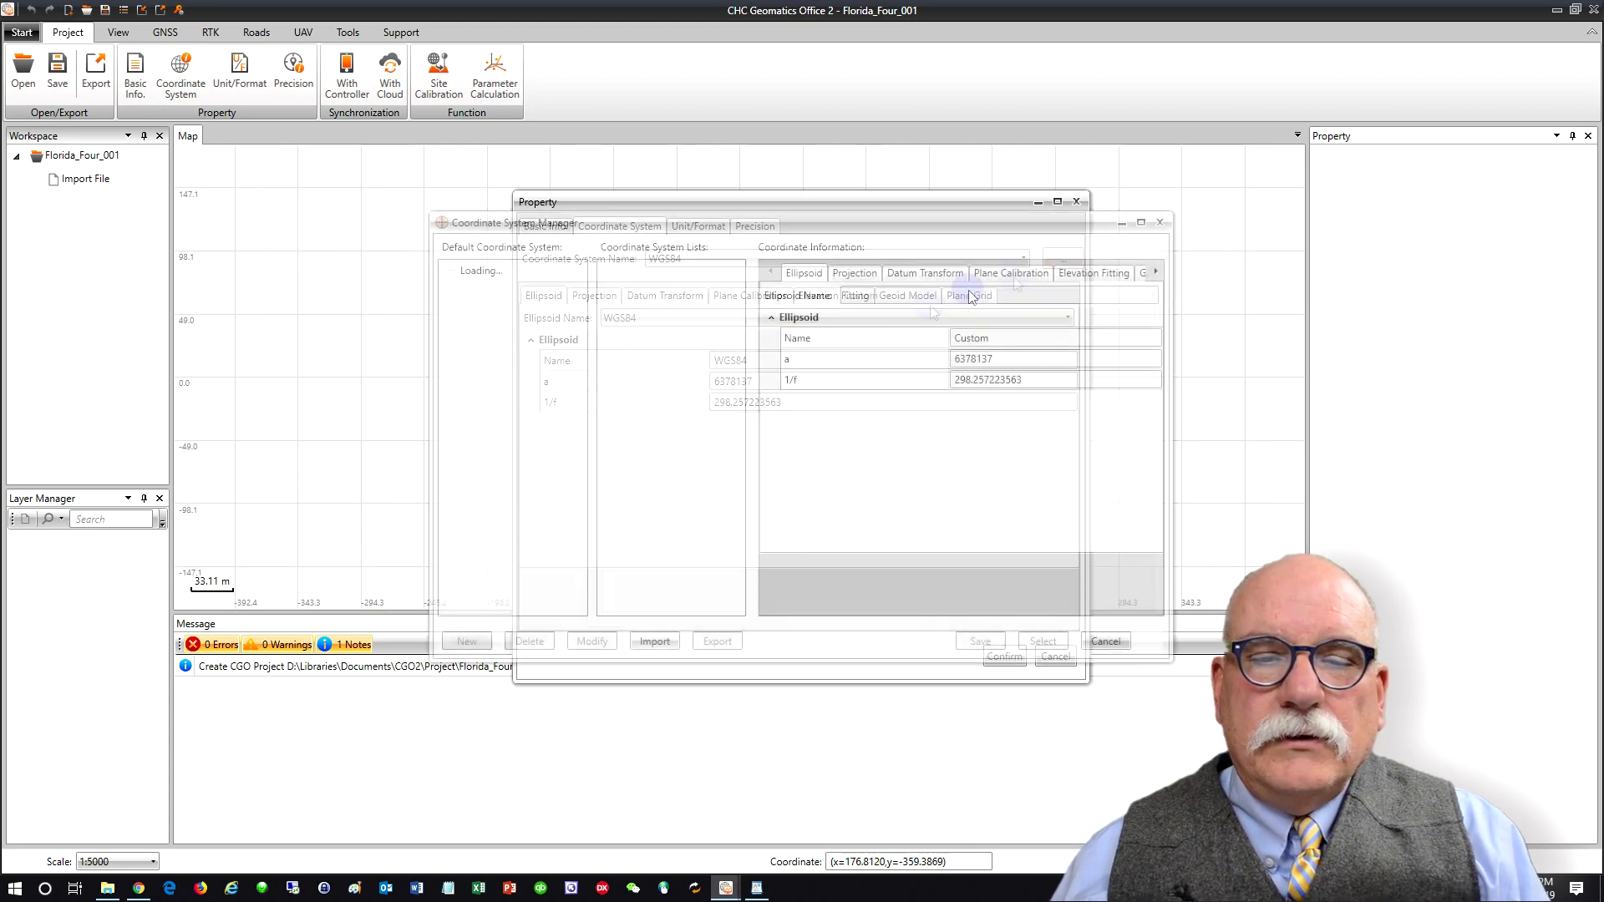
pyautogui.click(448, 270)
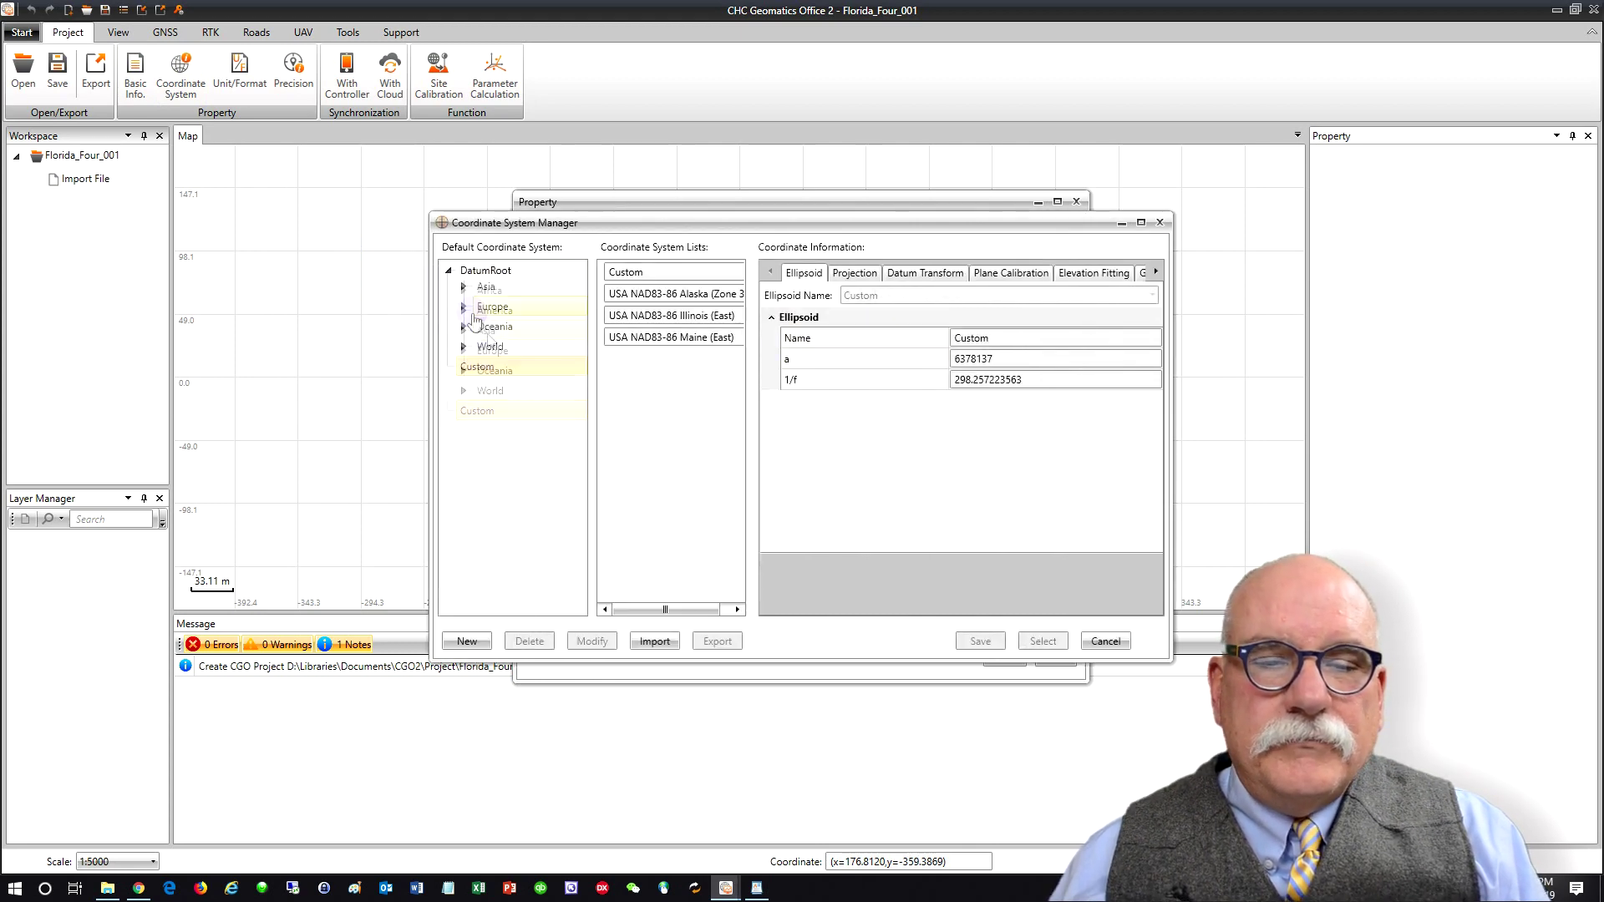
pyautogui.click(464, 310)
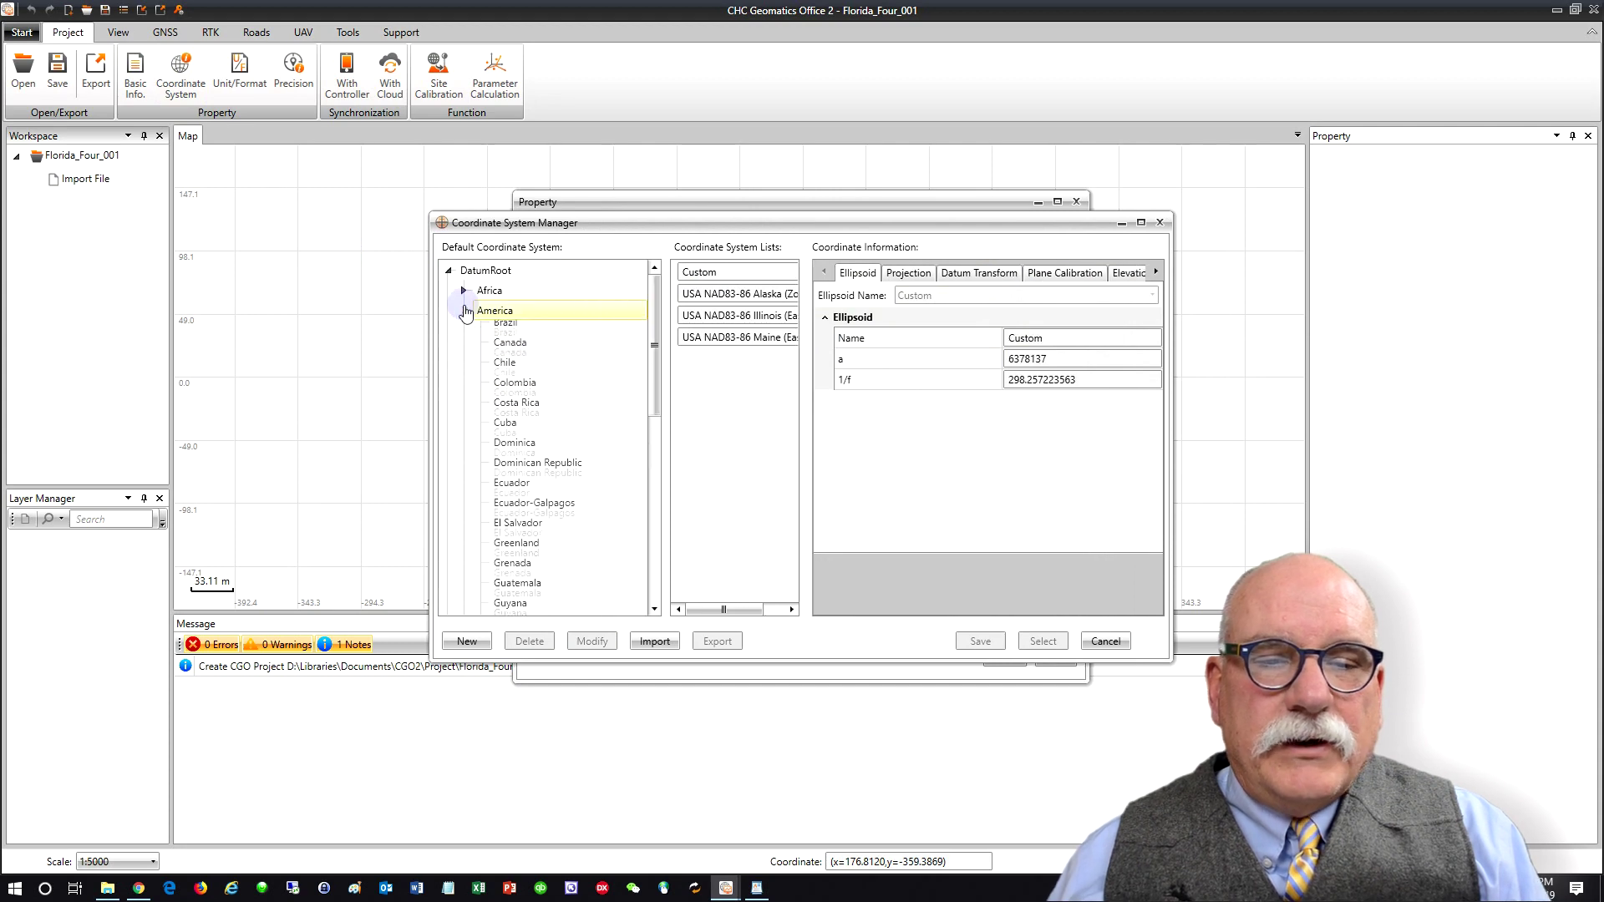
pyautogui.scroll(-8, 468, 468)
pyautogui.click(477, 533)
pyautogui.scroll(-1, 501, 534)
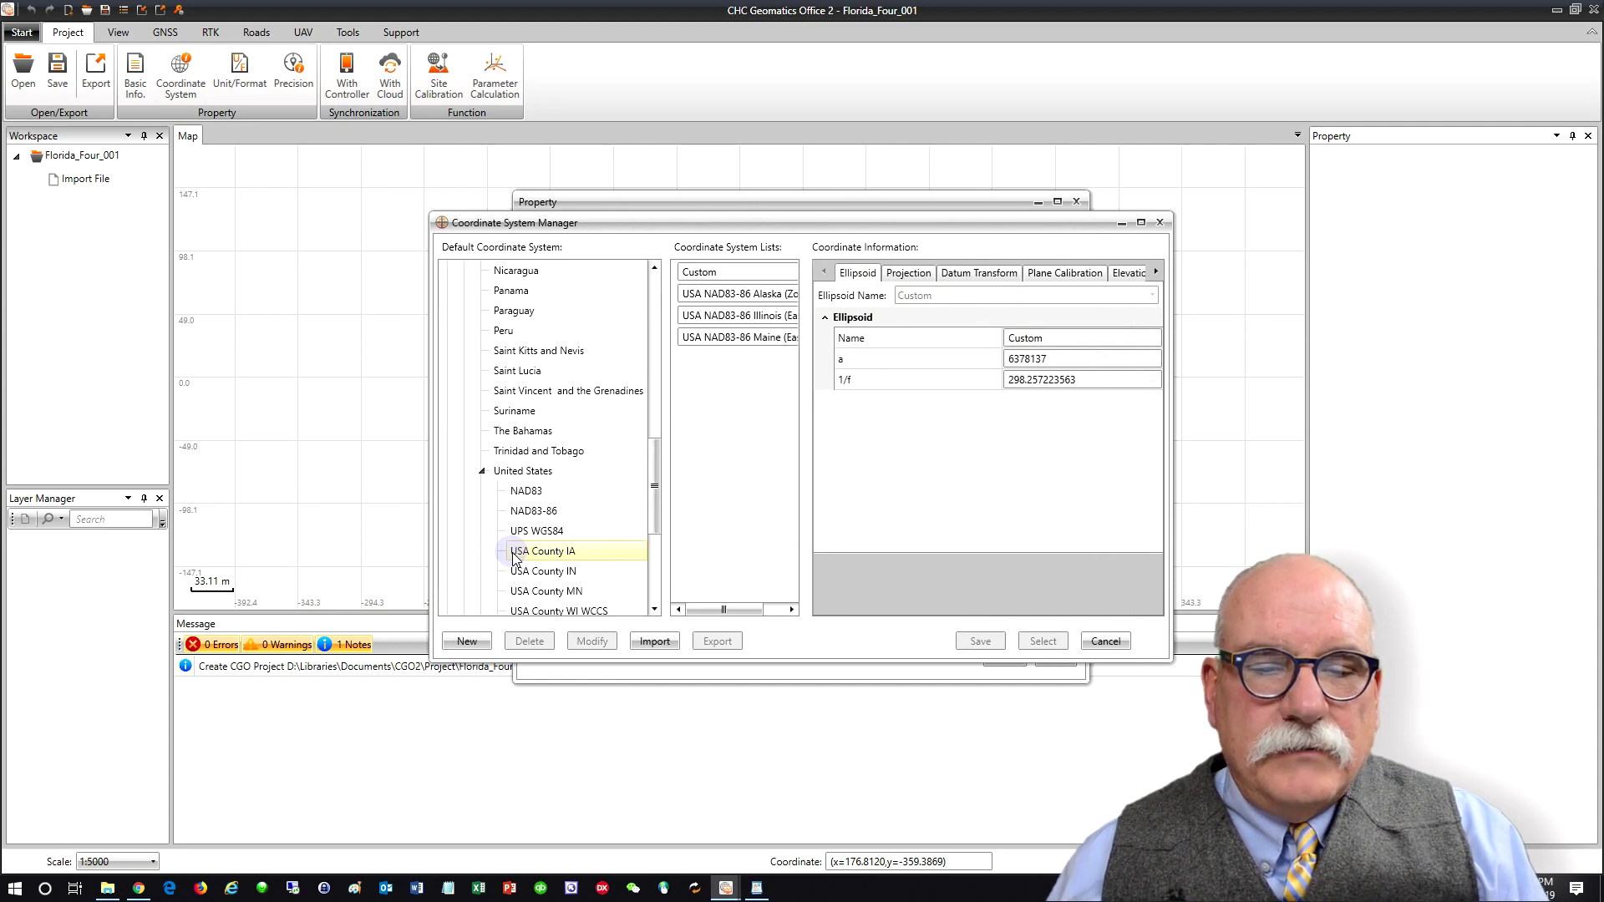
pyautogui.click(583, 510)
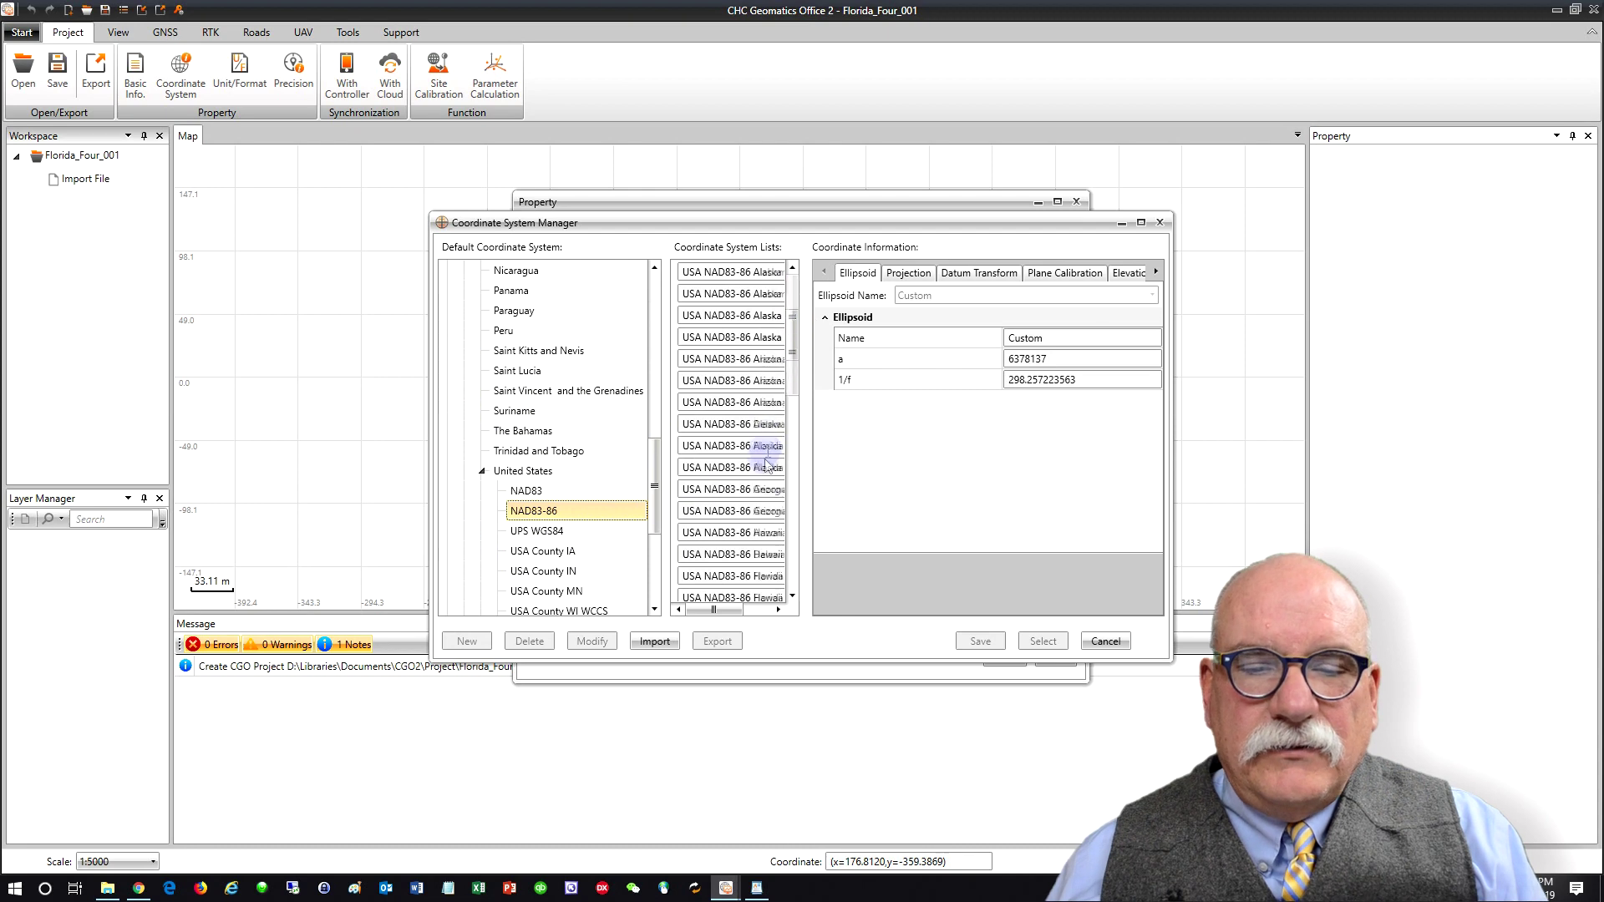
pyautogui.scroll(-3, 733, 401)
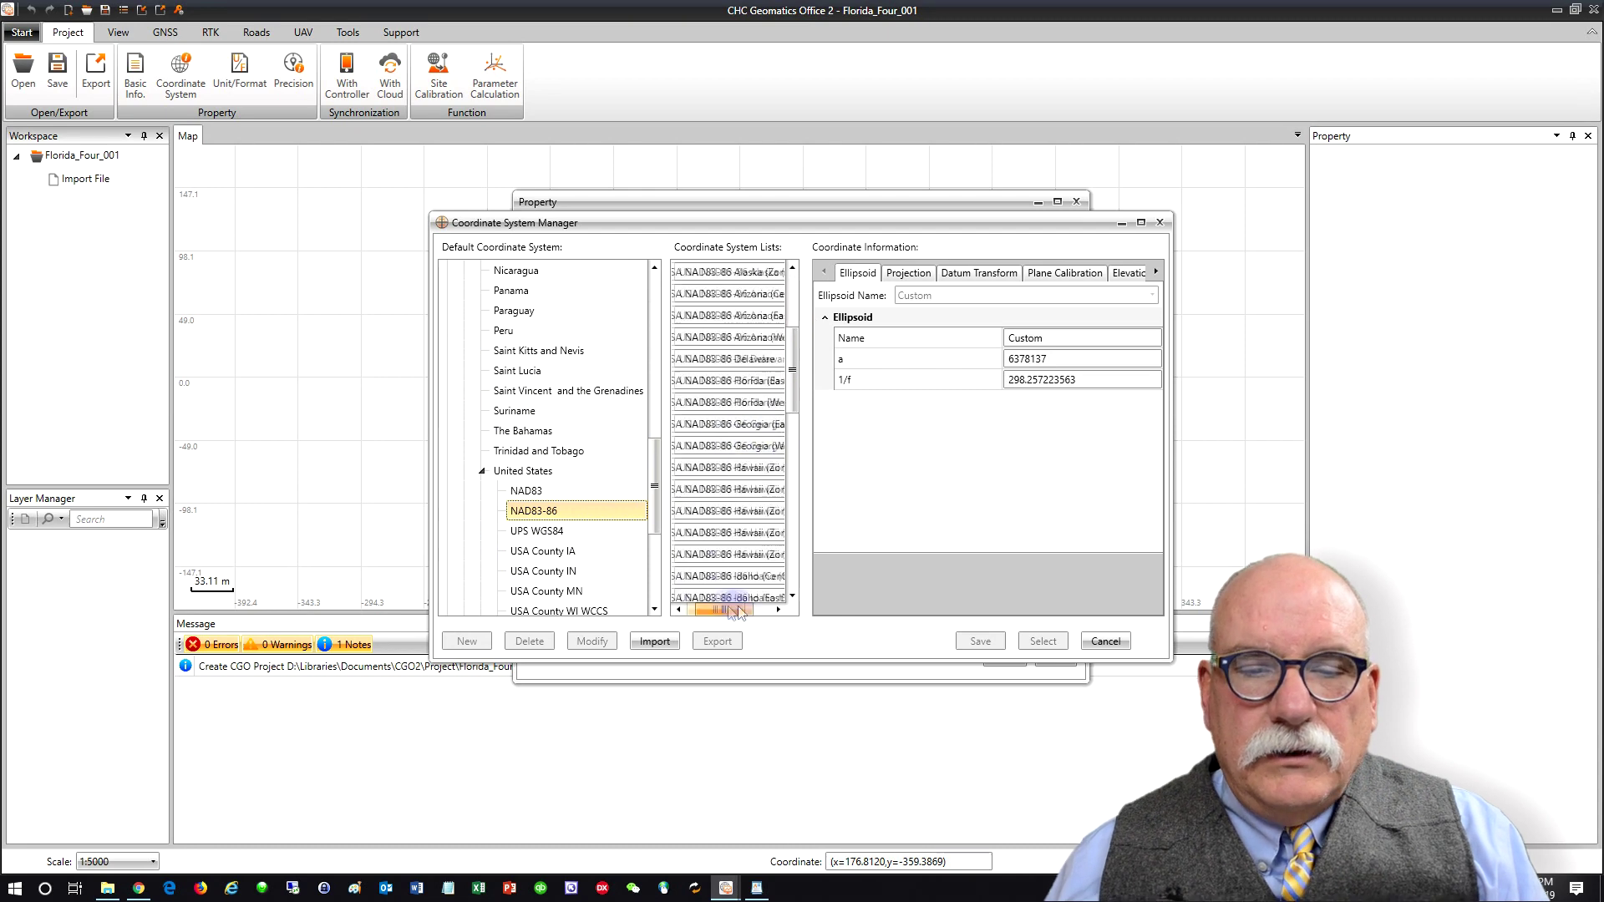
pyautogui.click(724, 381)
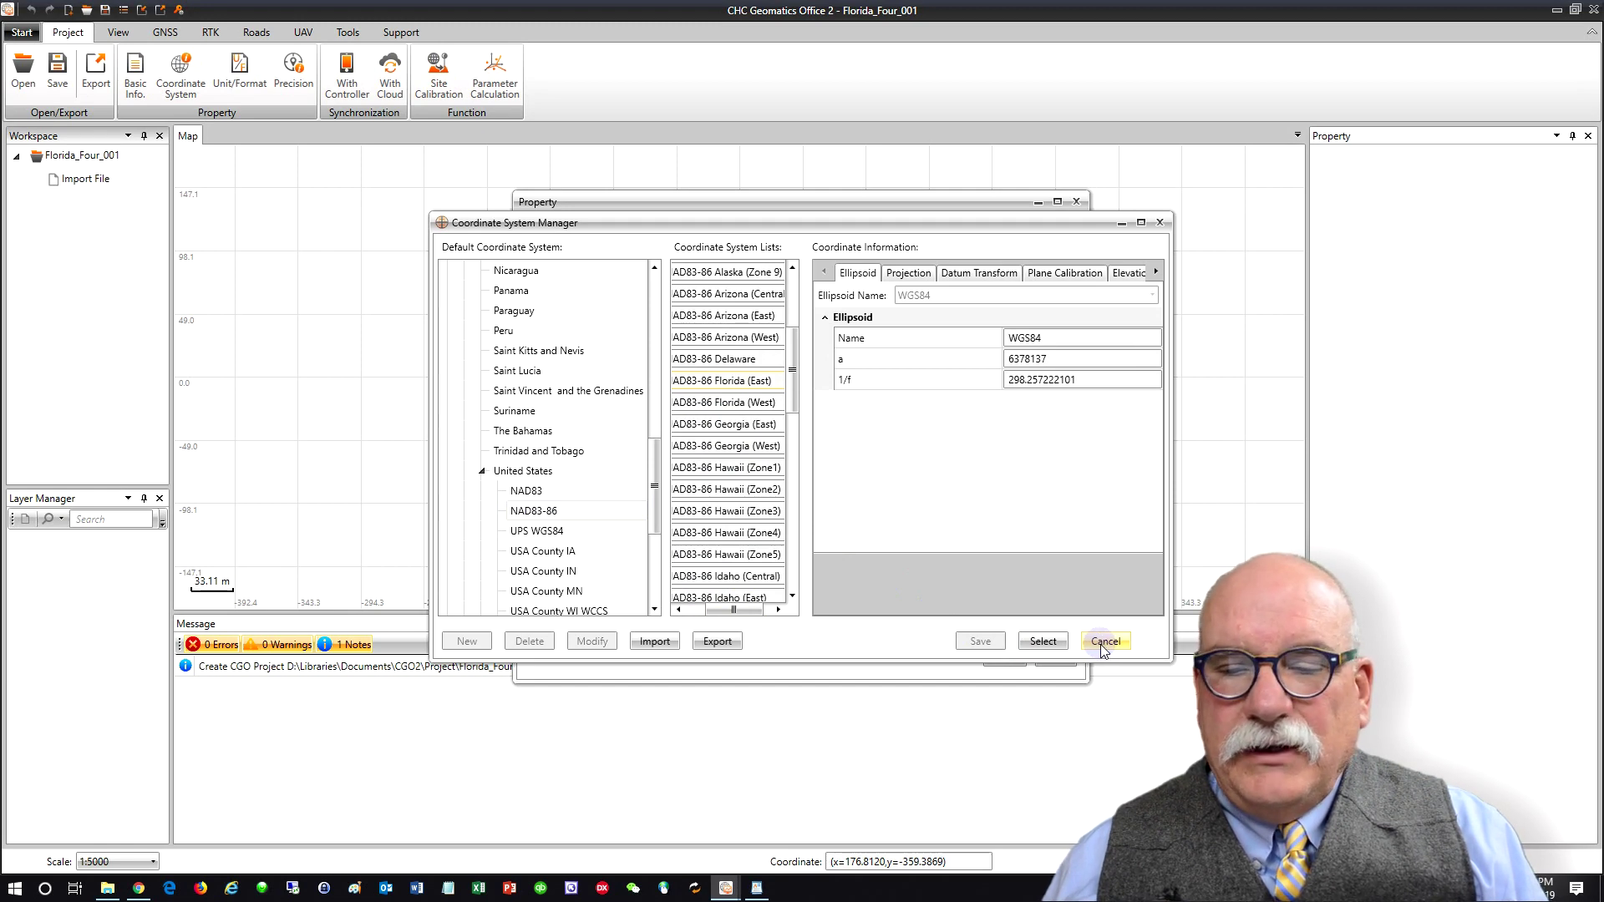
pyautogui.click(1044, 640)
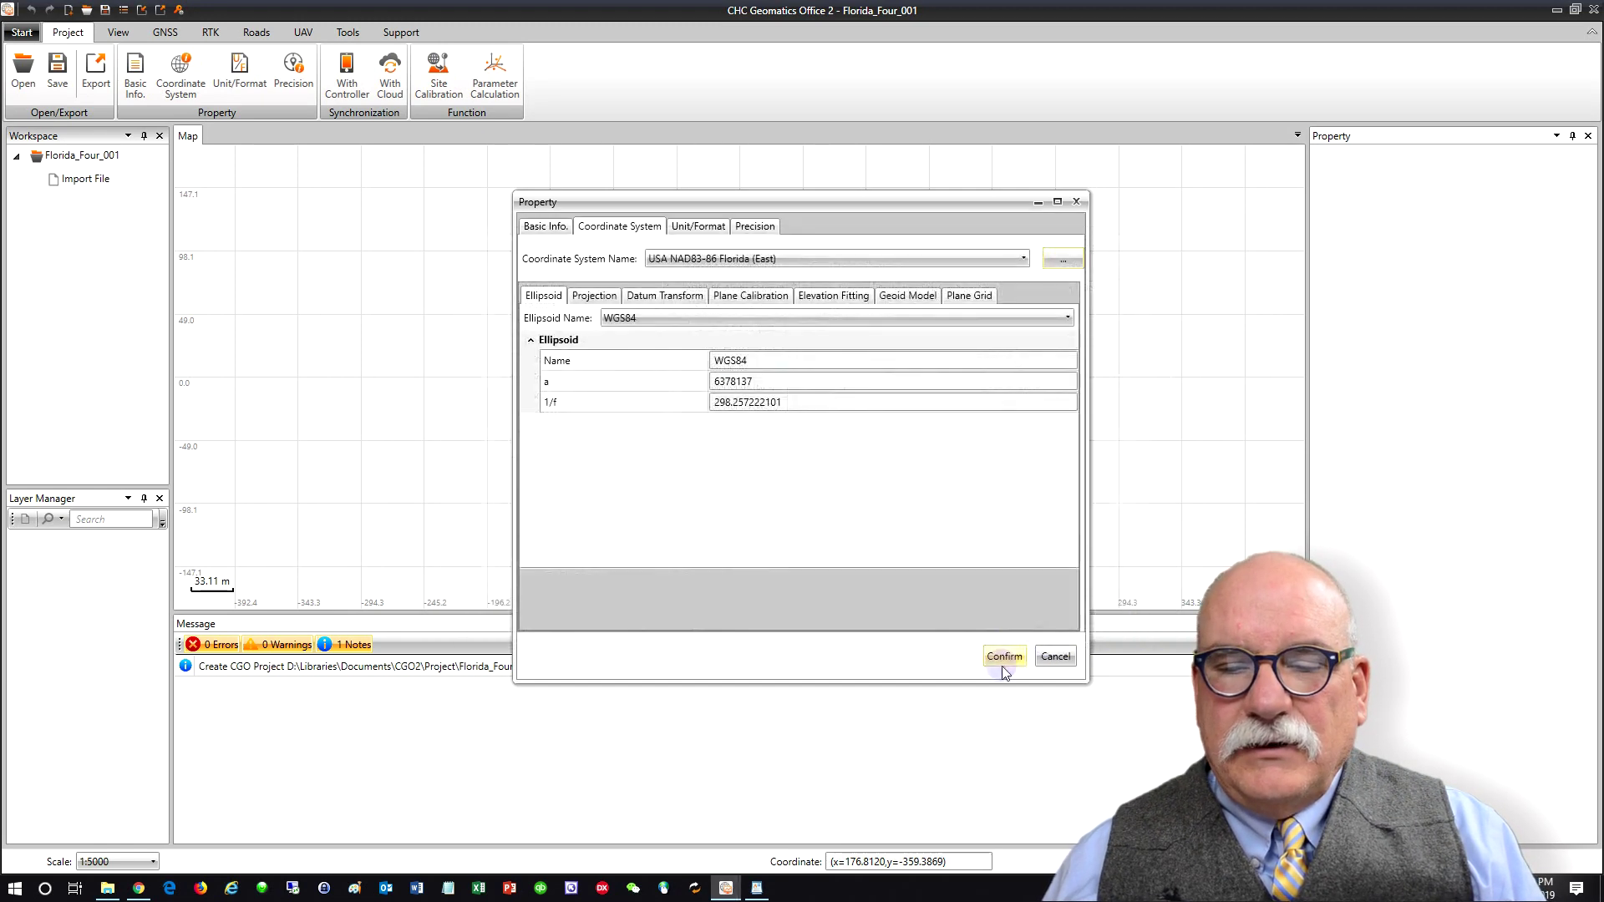
pyautogui.click(1005, 655)
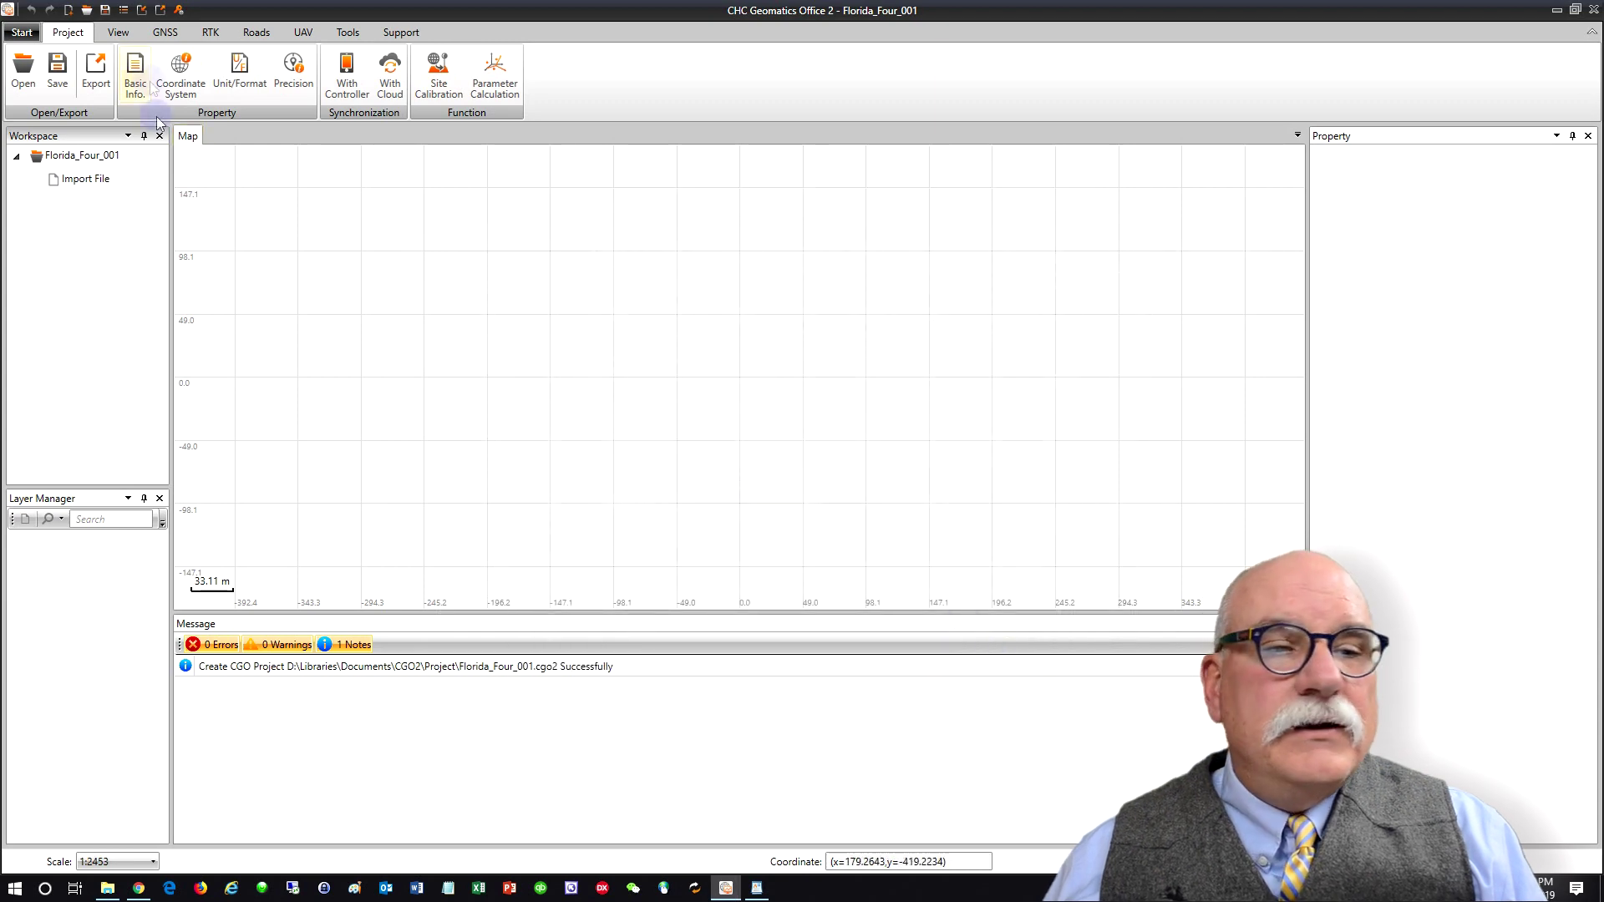
# Step: Import the RINEX observation files dlnd0310.18o, fmyr0310.18o, laud0310.18o and talh0310.18o from D:\_tmp\6, accepting their station and antenna settings
pyautogui.click(165, 32)
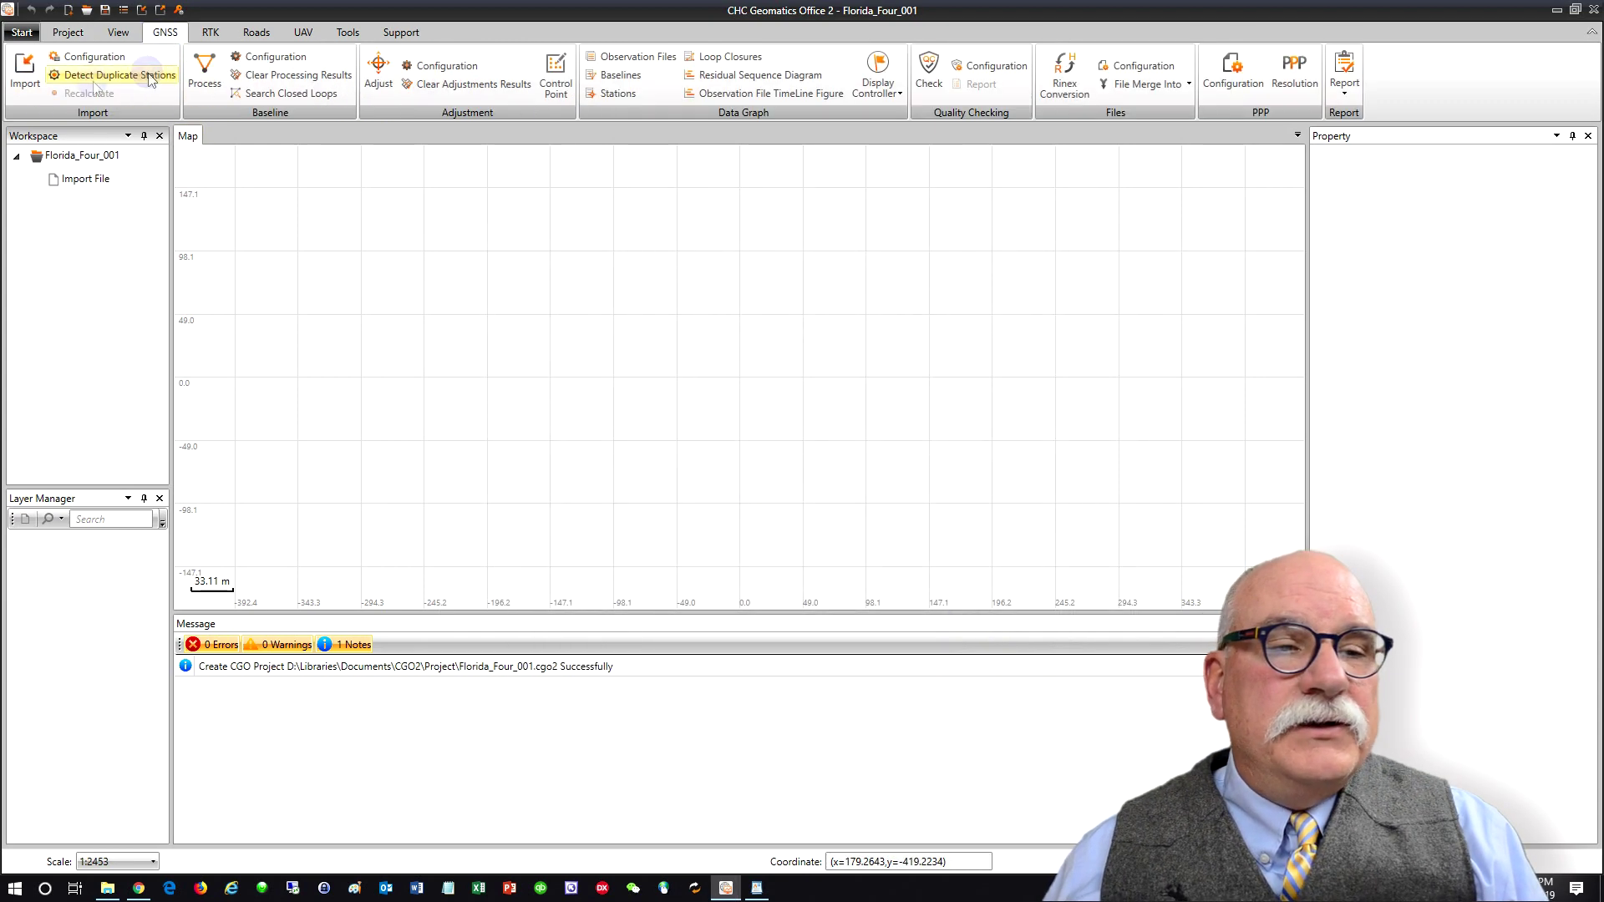
pyautogui.click(28, 74)
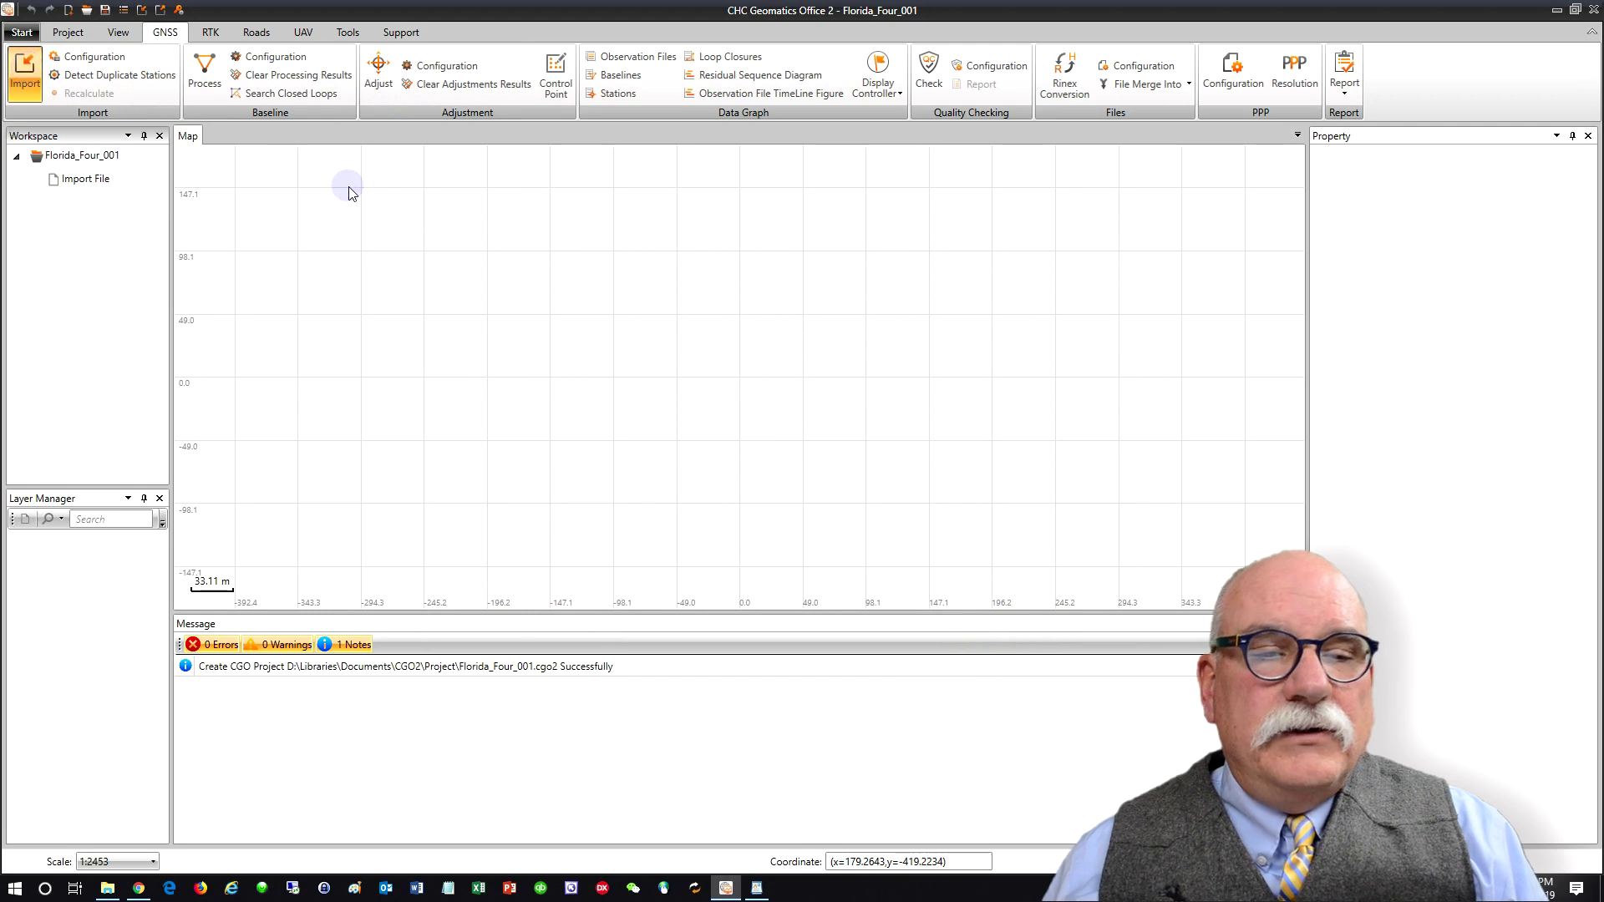
pyautogui.click(255, 39)
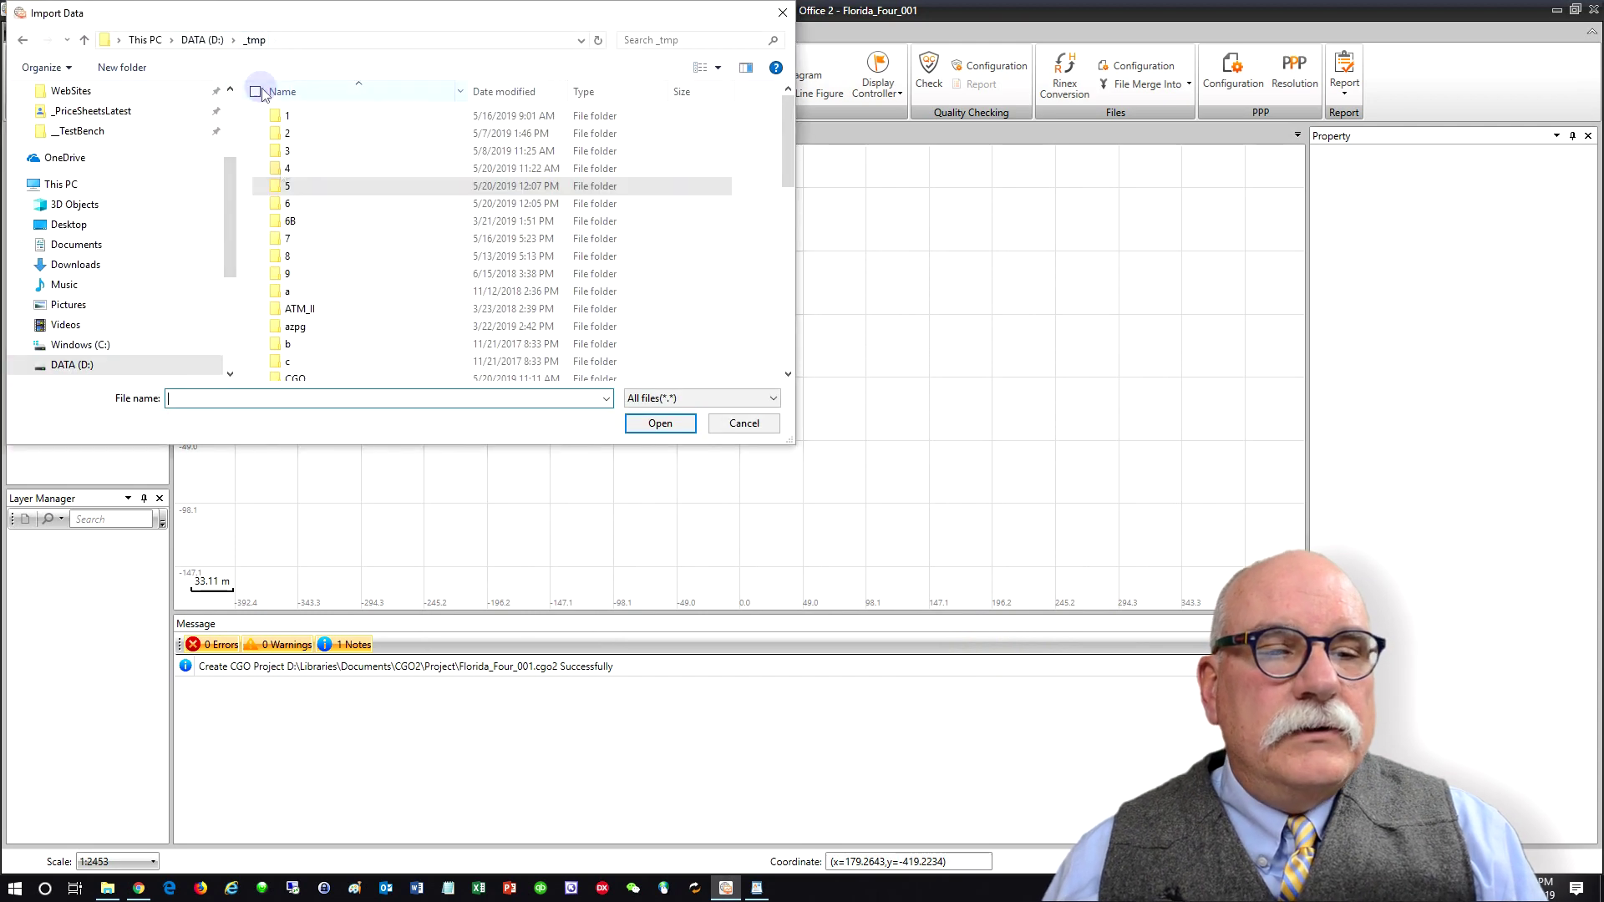
pyautogui.doubleClick(288, 203)
pyautogui.click(702, 397)
pyautogui.click(701, 415)
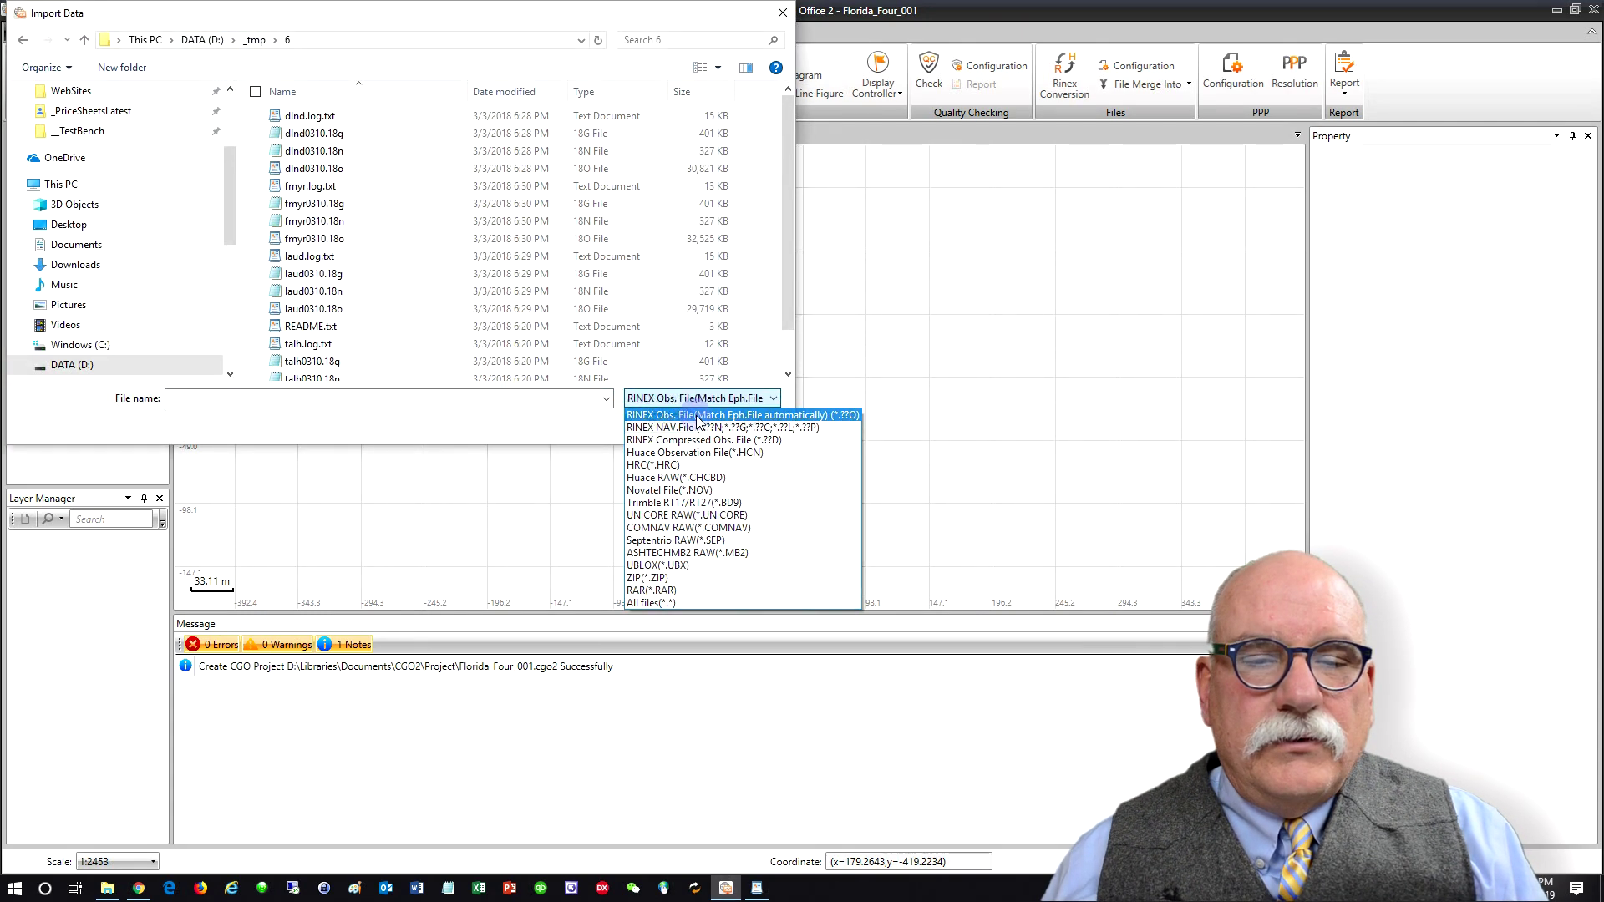
pyautogui.moveTo(322, 213); pyautogui.dragTo(309, 111)
pyautogui.click(659, 422)
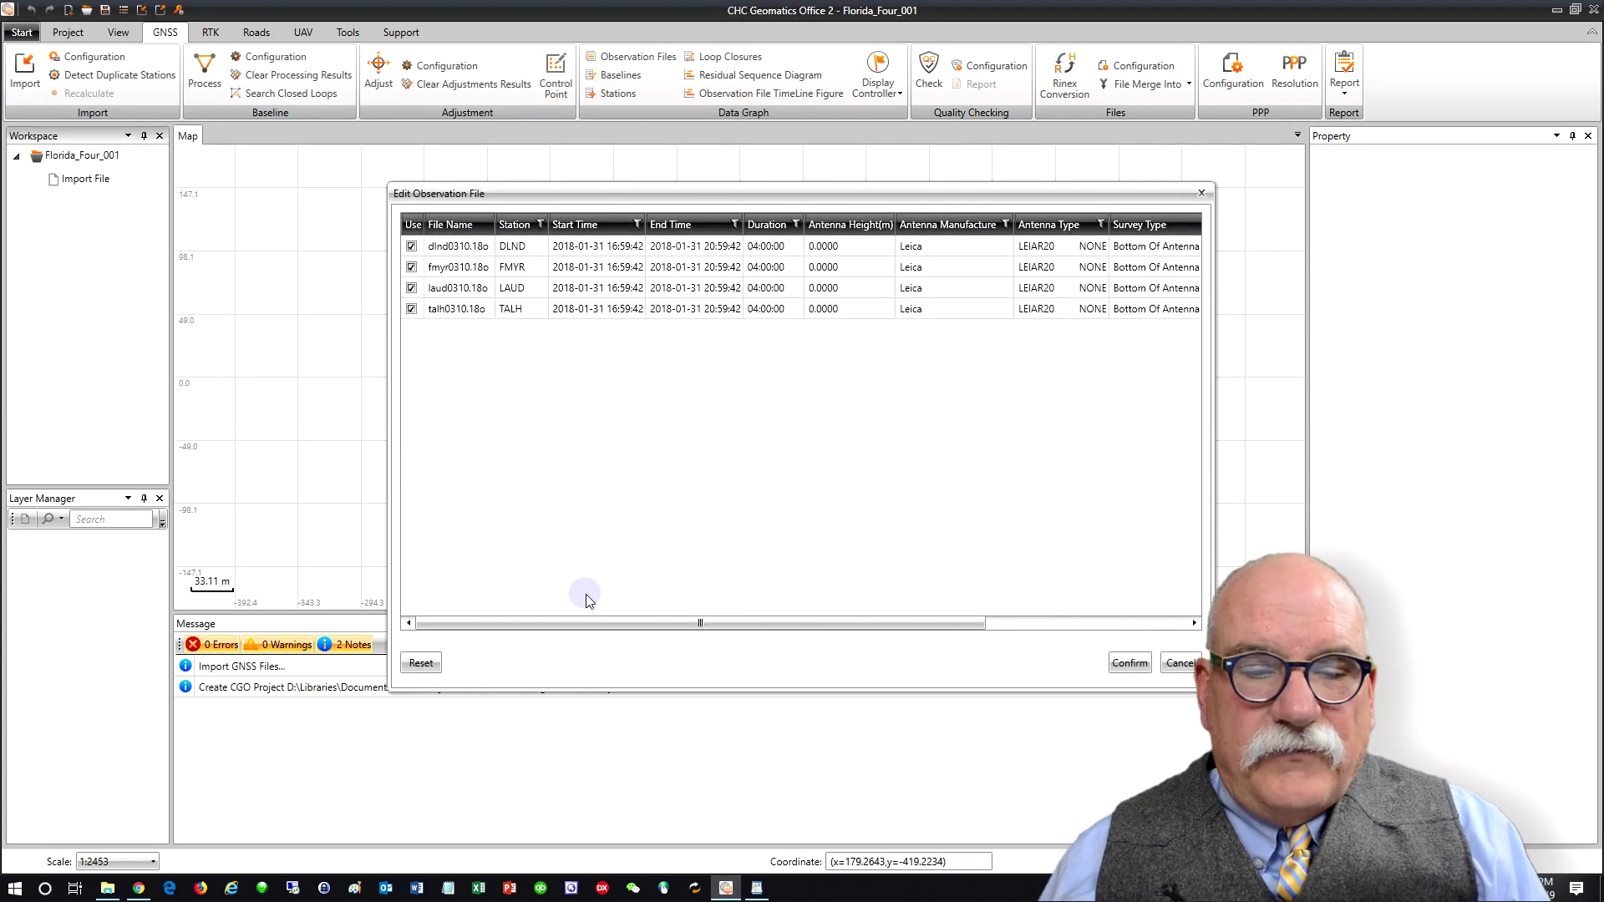
pyautogui.moveTo(583, 622); pyautogui.dragTo(670, 623)
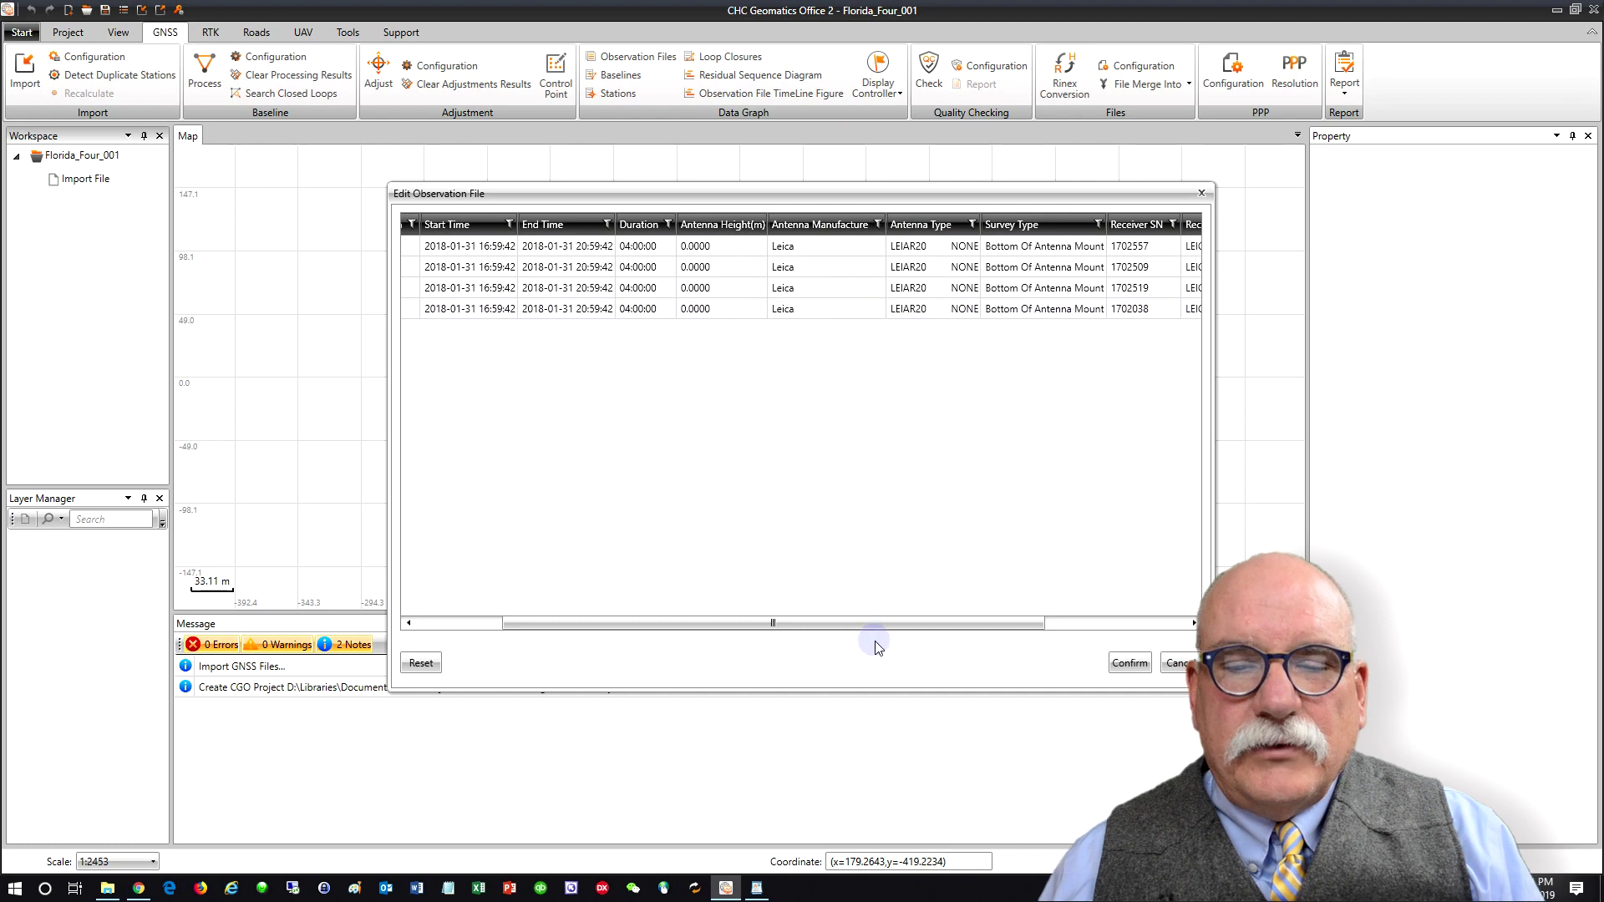
pyautogui.click(1129, 662)
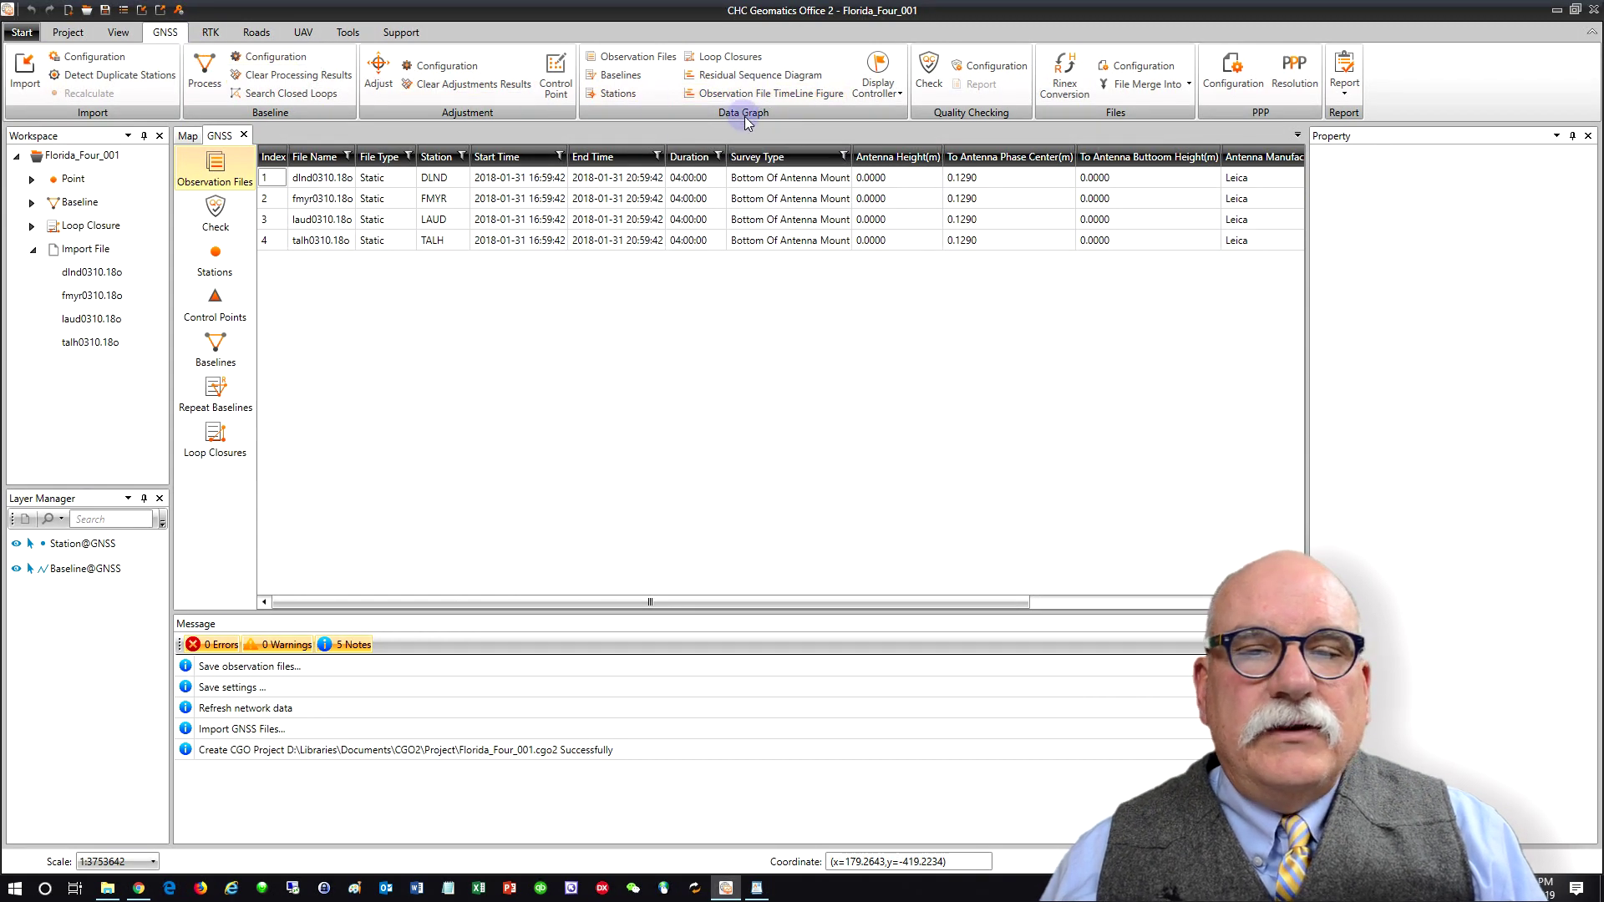
# Step: Check the time coverage of the imported observation files in the timeline chart, and return to the GNSS data tables
pyautogui.click(777, 93)
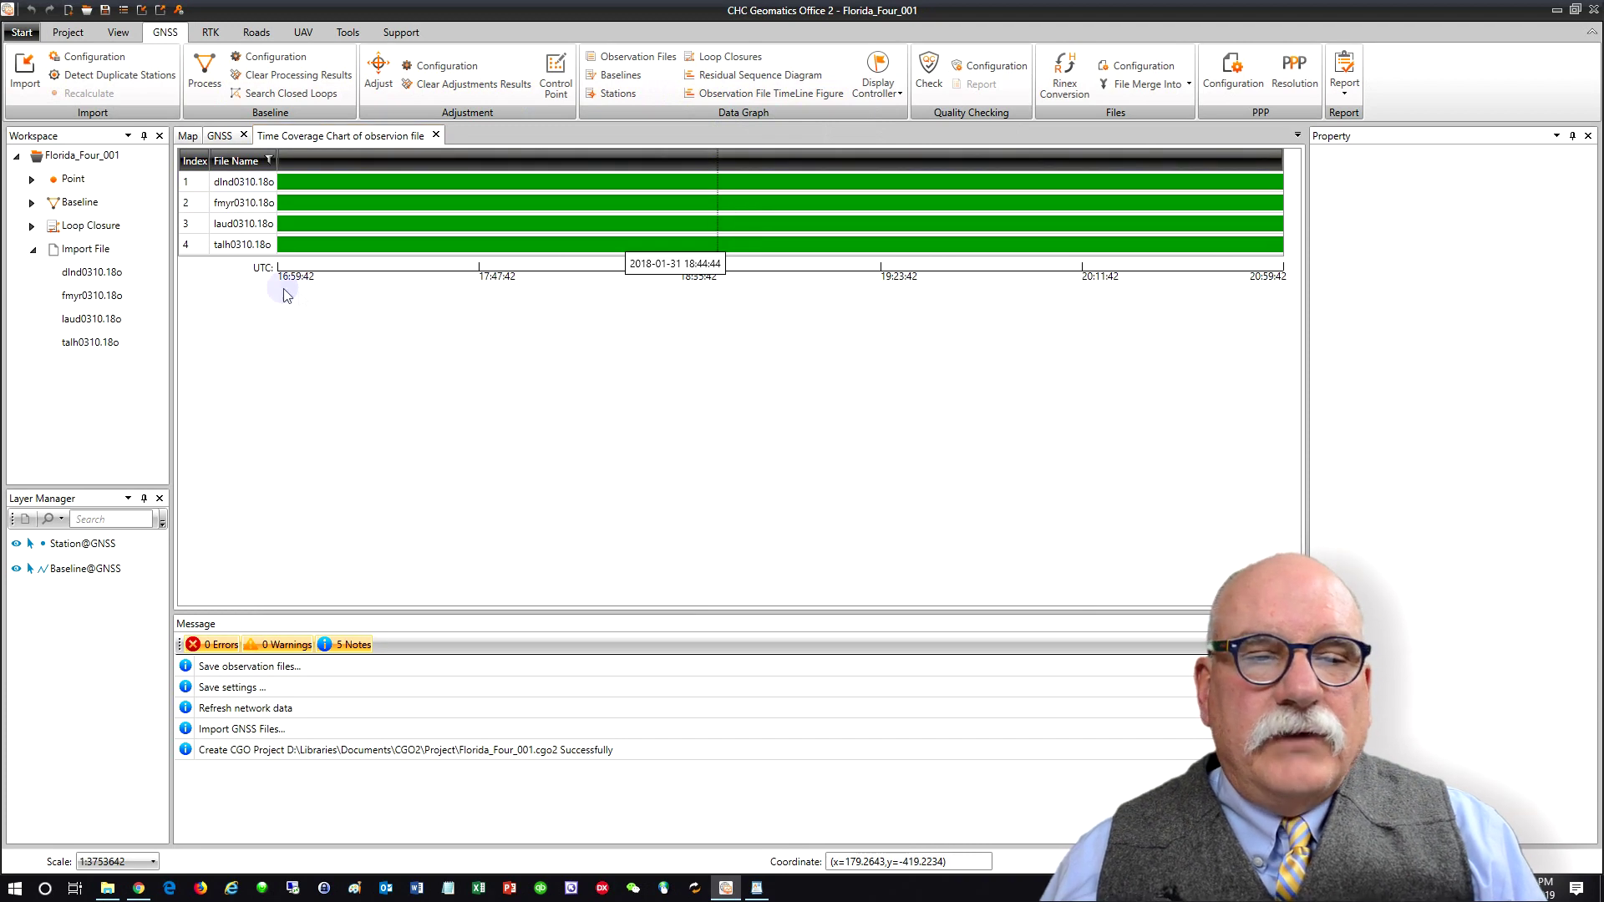
pyautogui.click(222, 138)
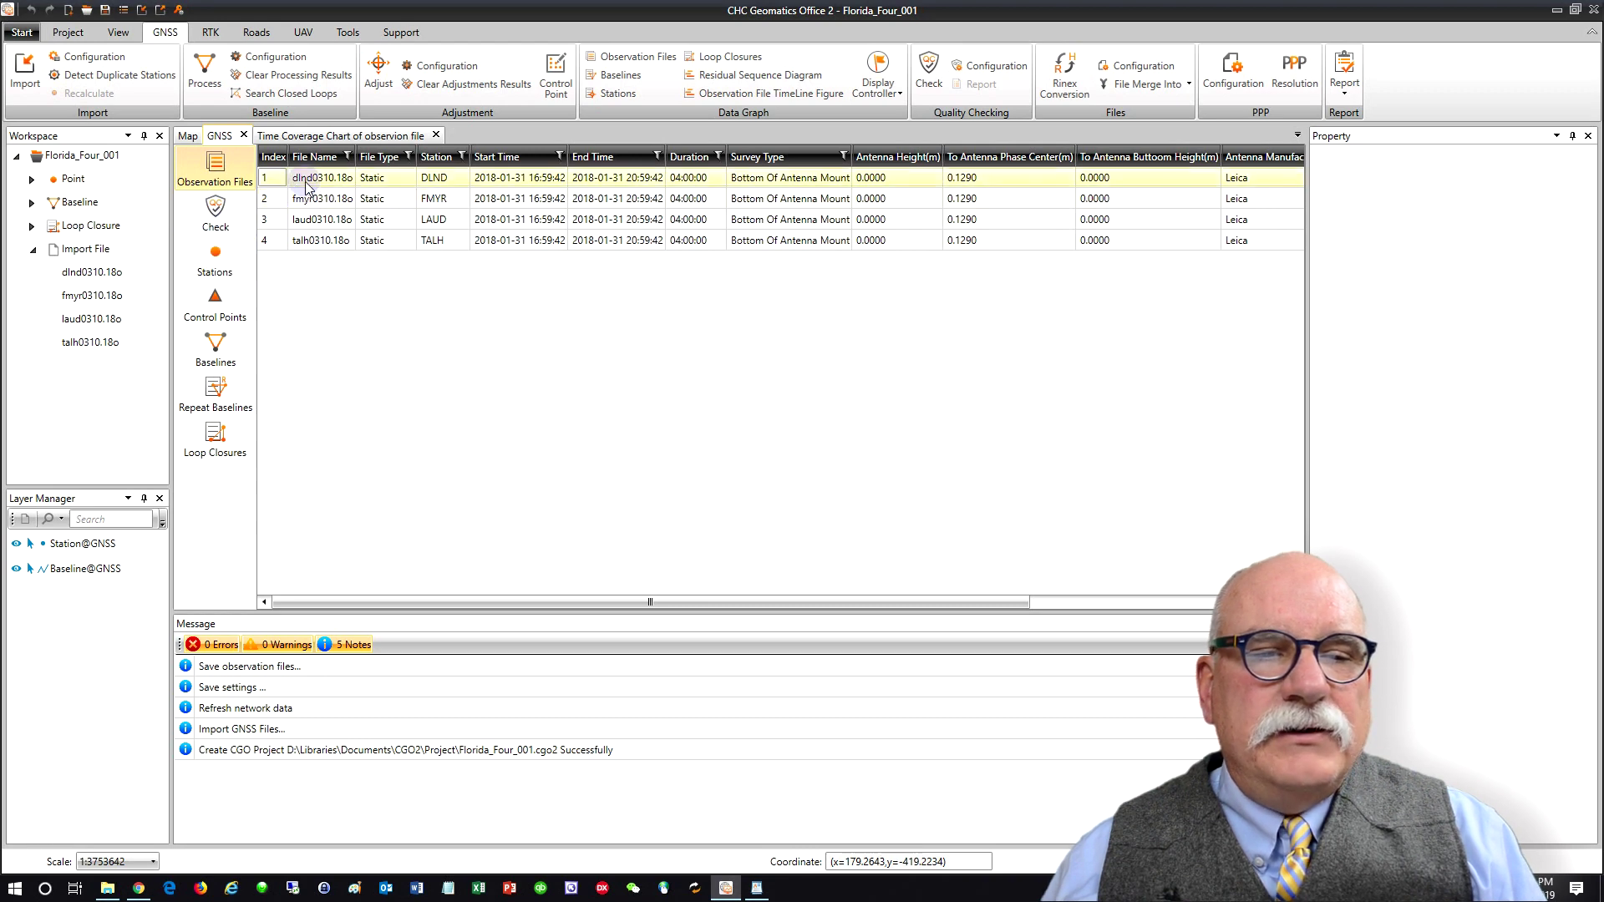
# Step: Convert station DLND to a control point and display its control point properties
pyautogui.click(227, 280)
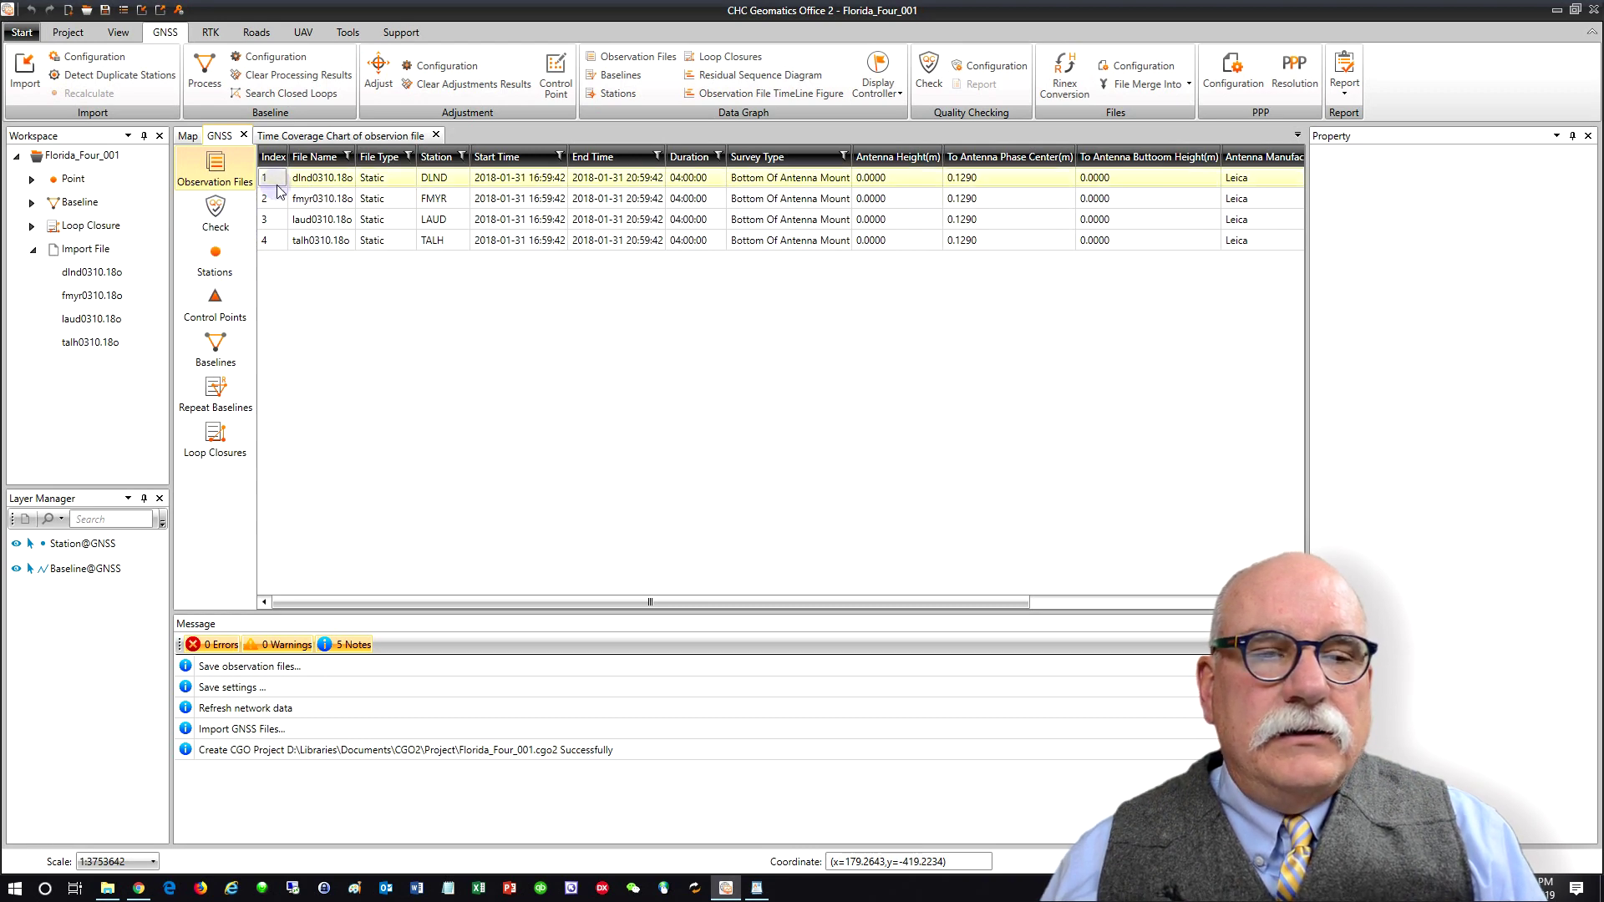
pyautogui.click(219, 270)
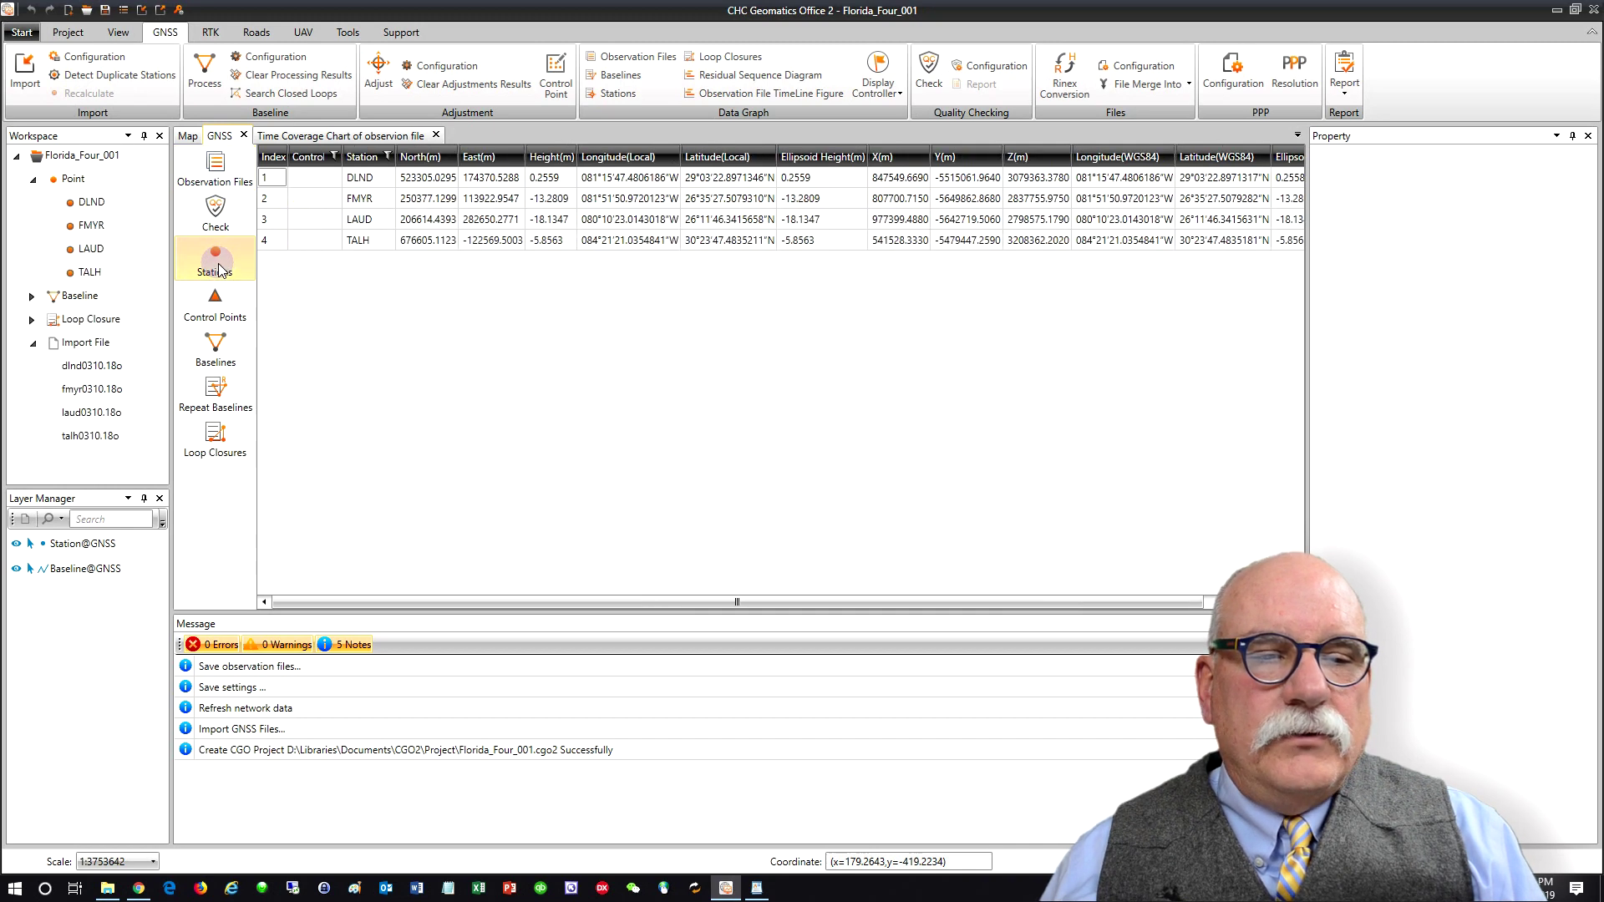
pyautogui.click(325, 179)
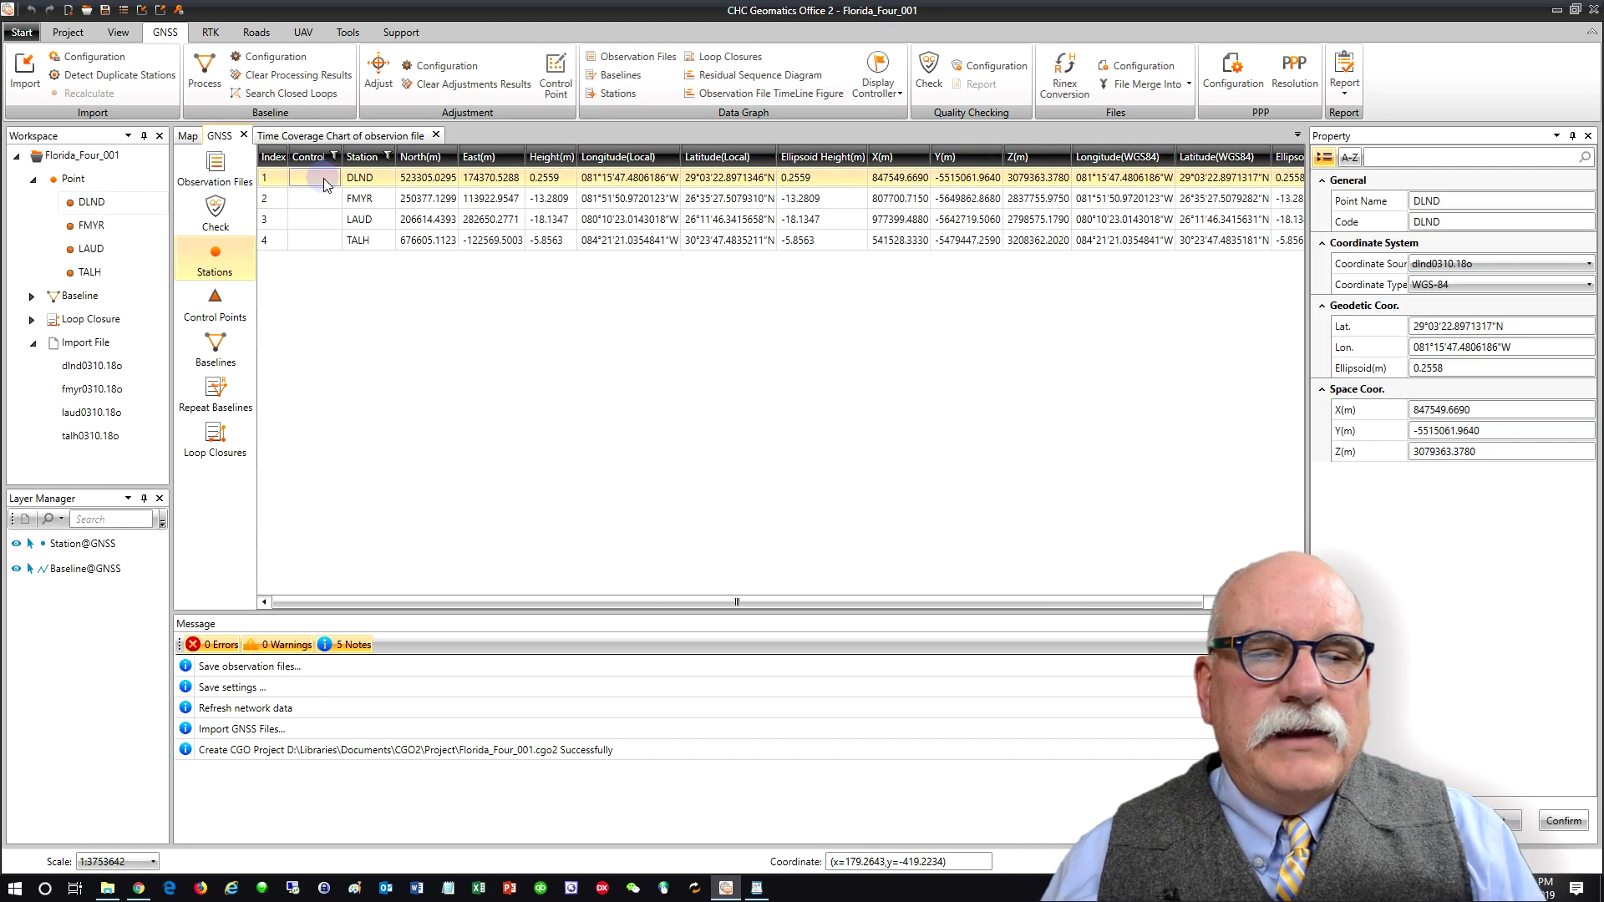
pyautogui.rightClick(325, 178)
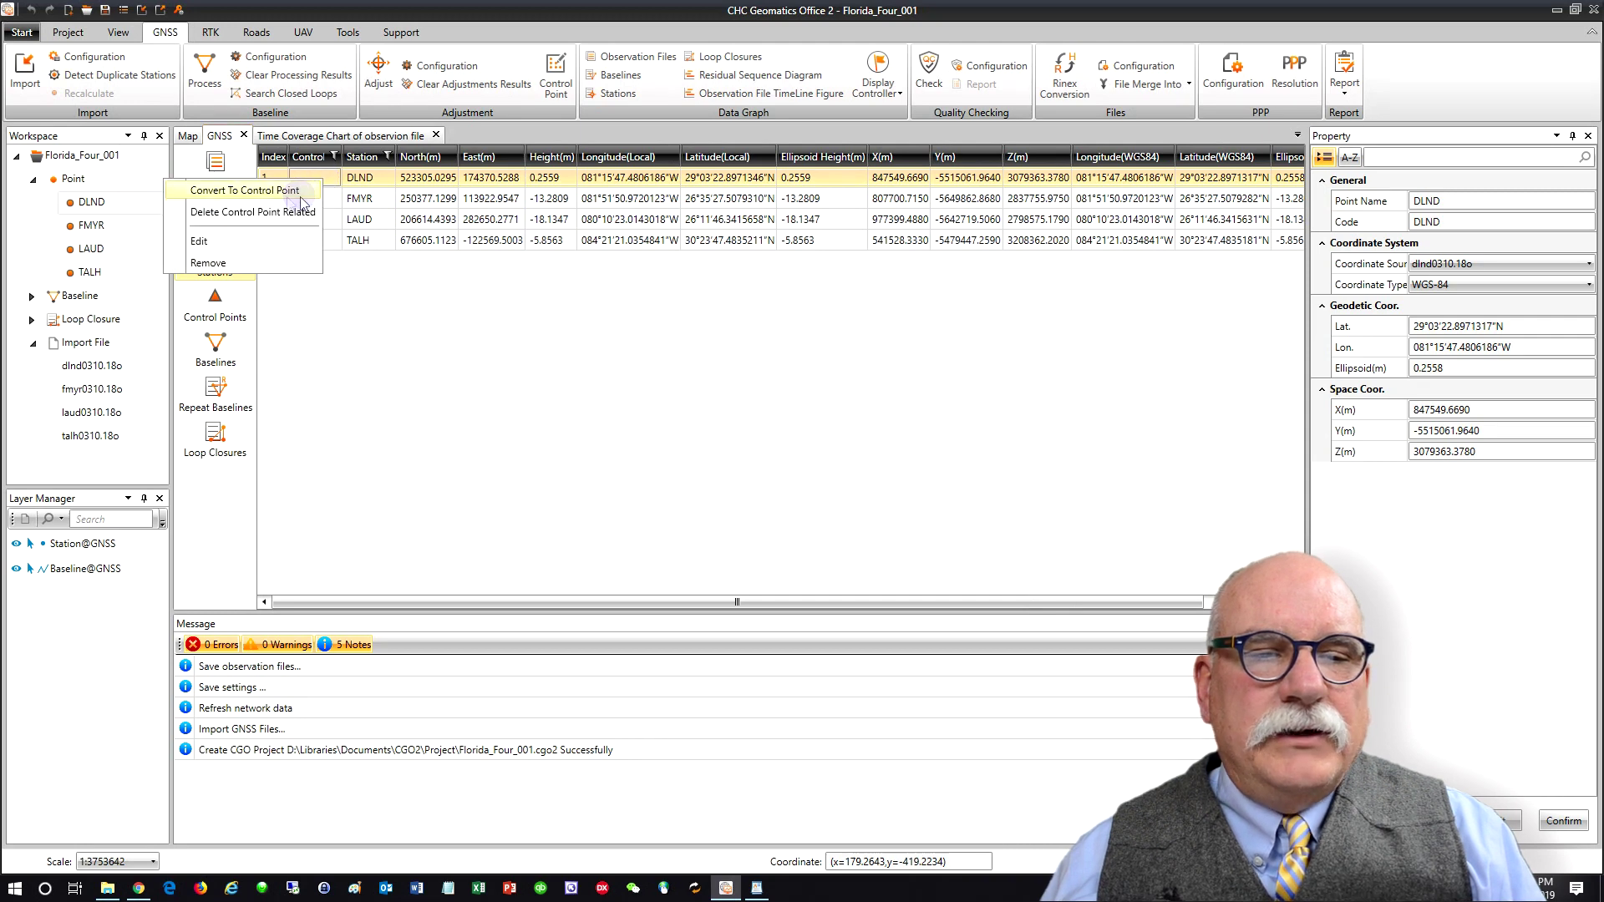
pyautogui.click(269, 191)
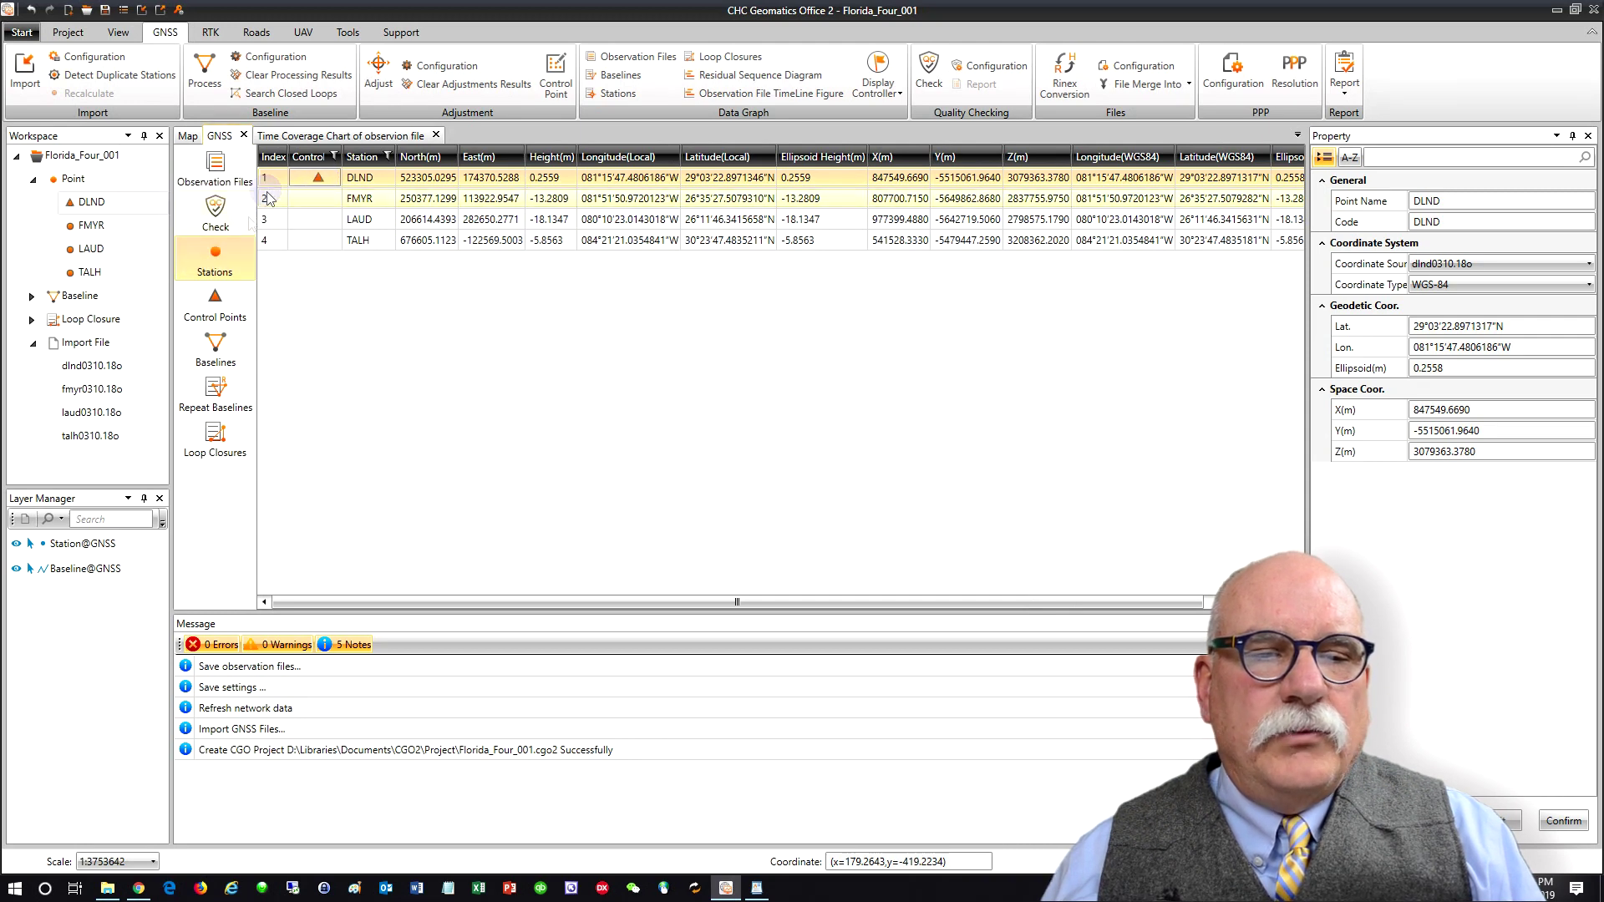
pyautogui.click(234, 315)
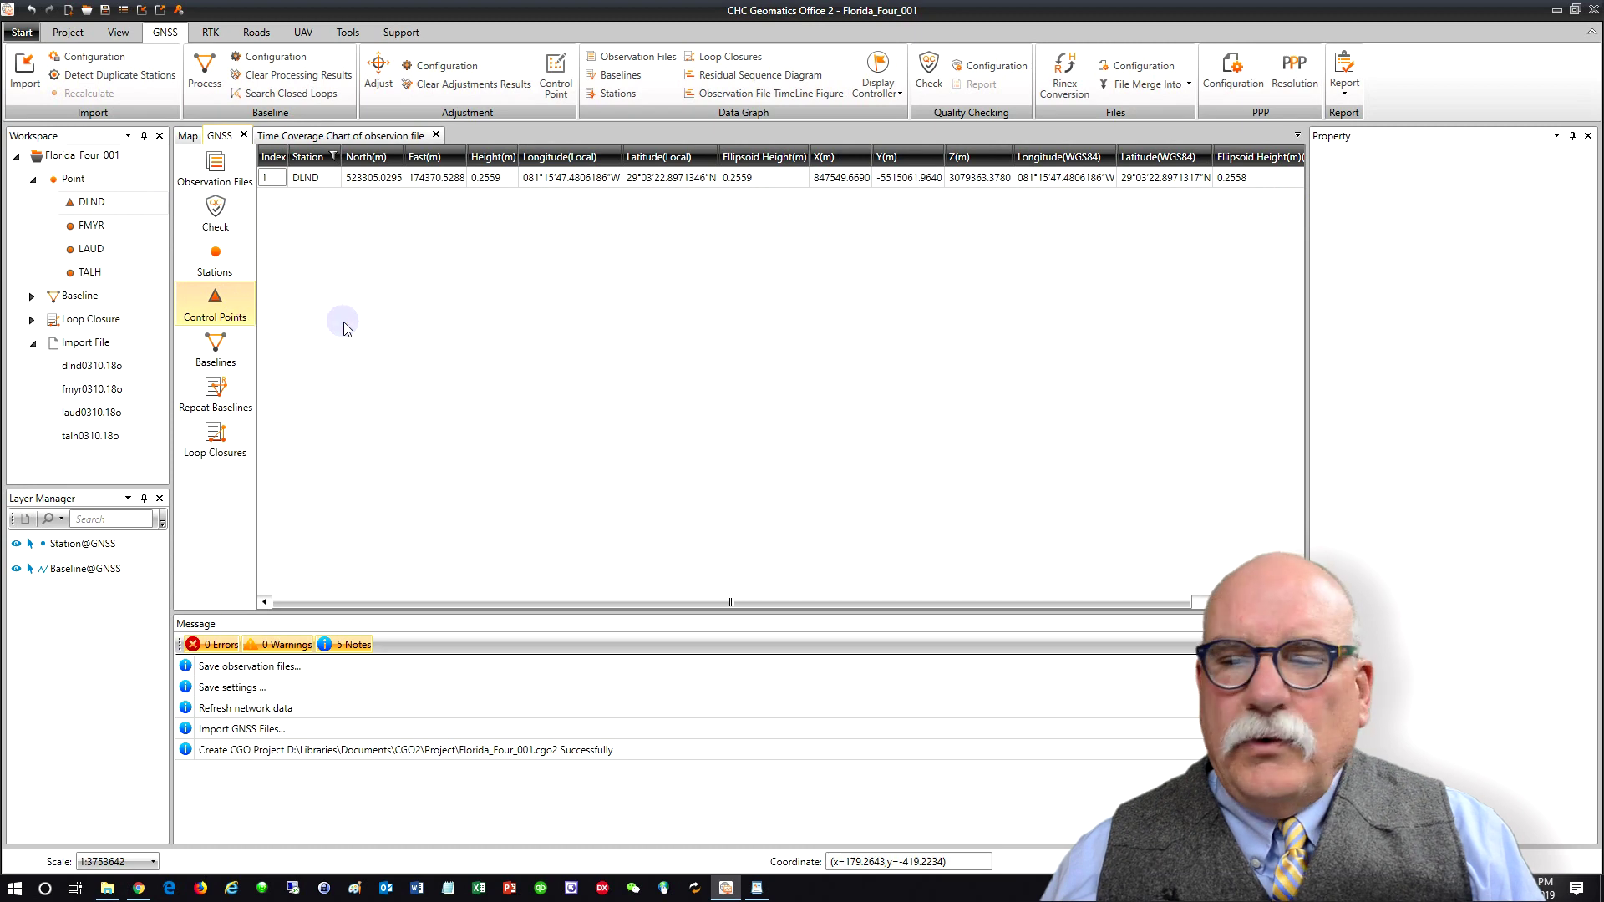
pyautogui.click(302, 178)
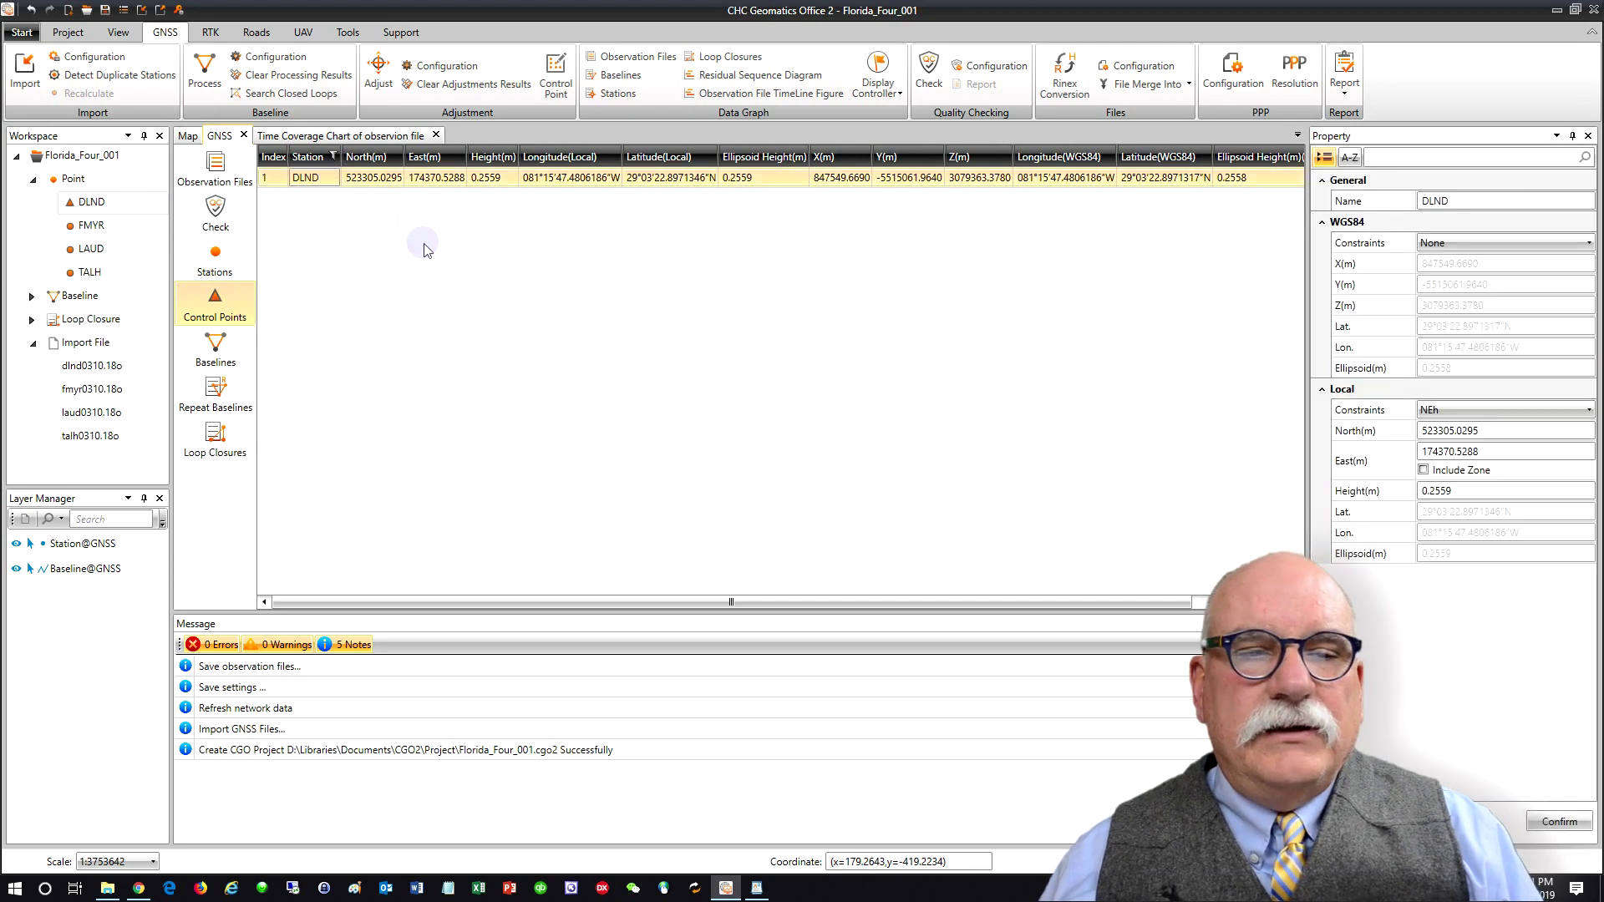
# Step: Switch to WordPad and copy the NAD_83 (2011) latitude 29 03 22.89712 N from dlnd_14.betacoord.txt
pyautogui.click(757, 888)
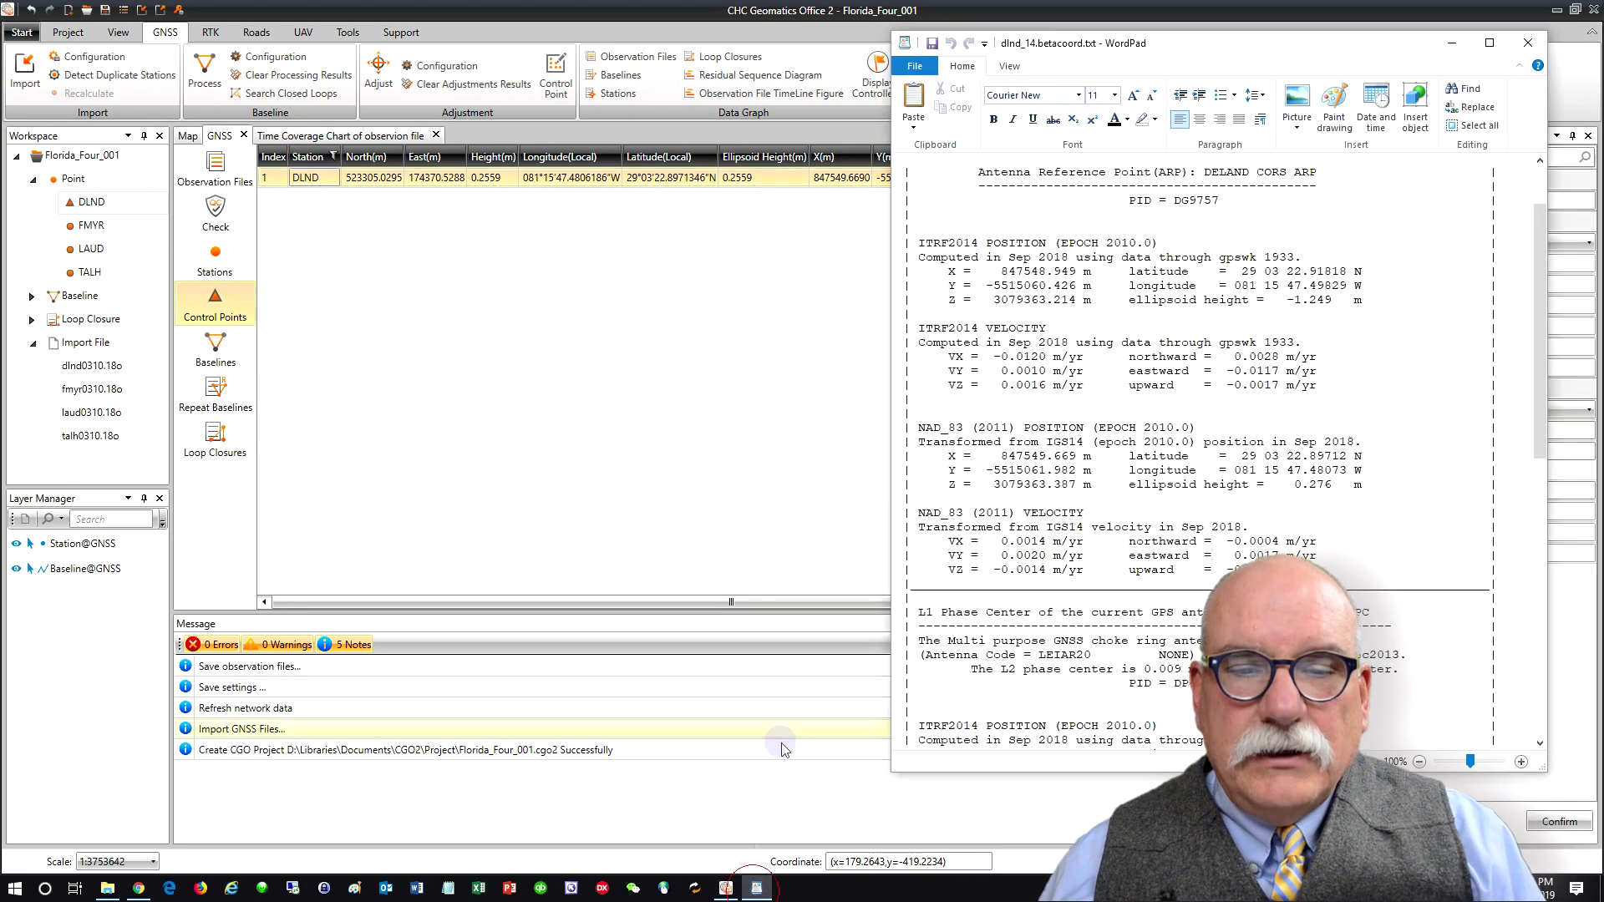
pyautogui.moveTo(1048, 50); pyautogui.dragTo(293, 77)
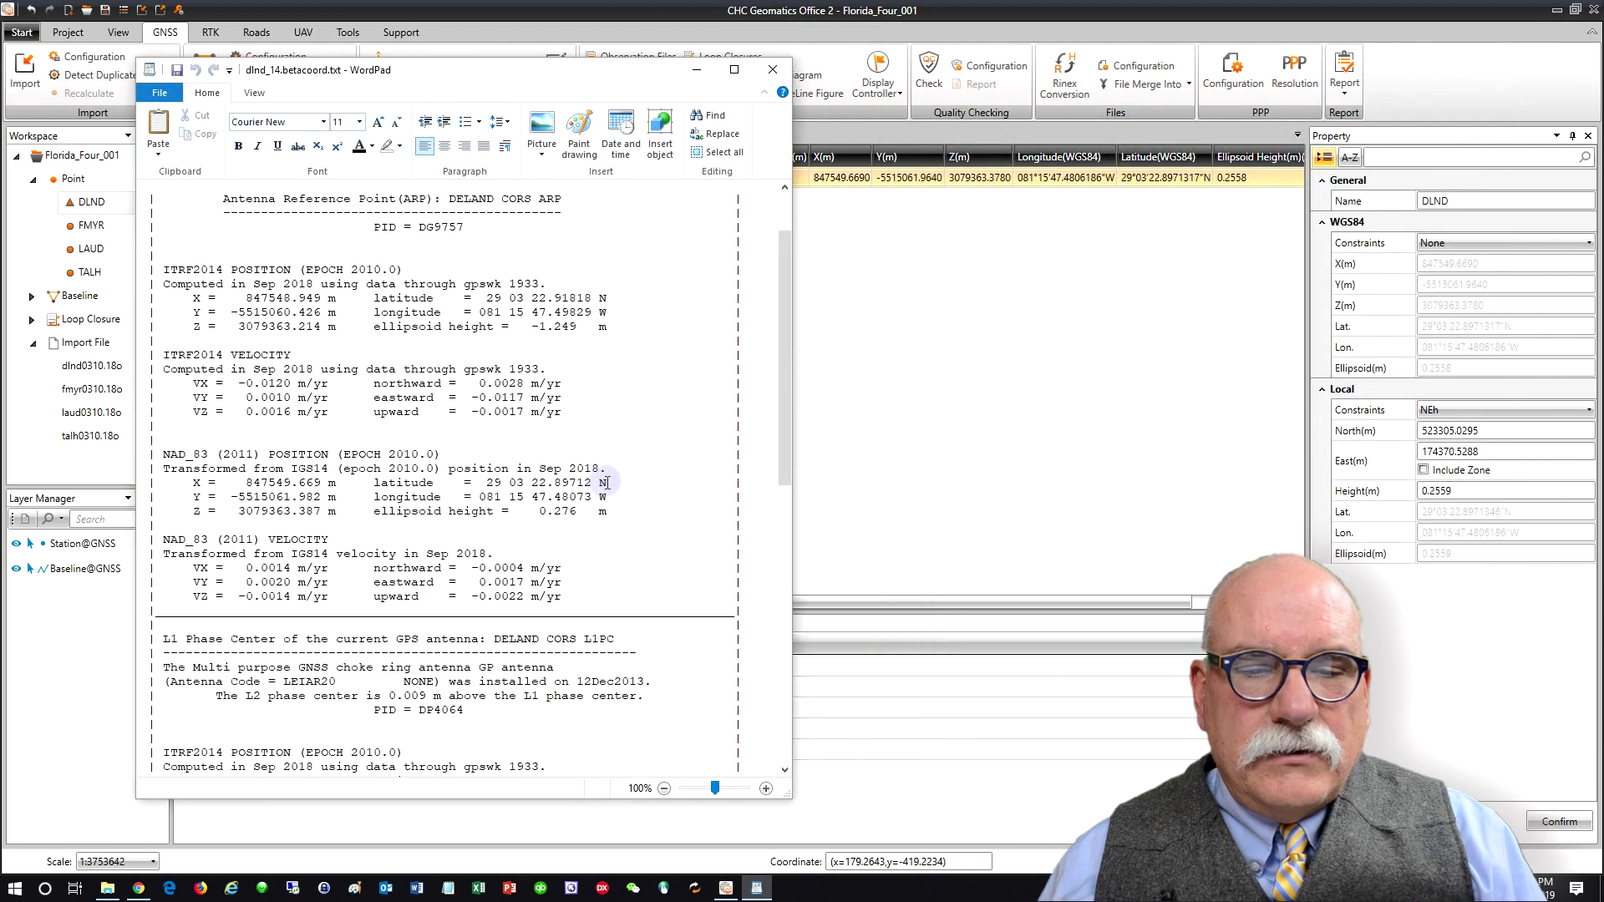
pyautogui.moveTo(602, 485); pyautogui.dragTo(486, 484)
pyautogui.hotkey('ctrl', 'c')
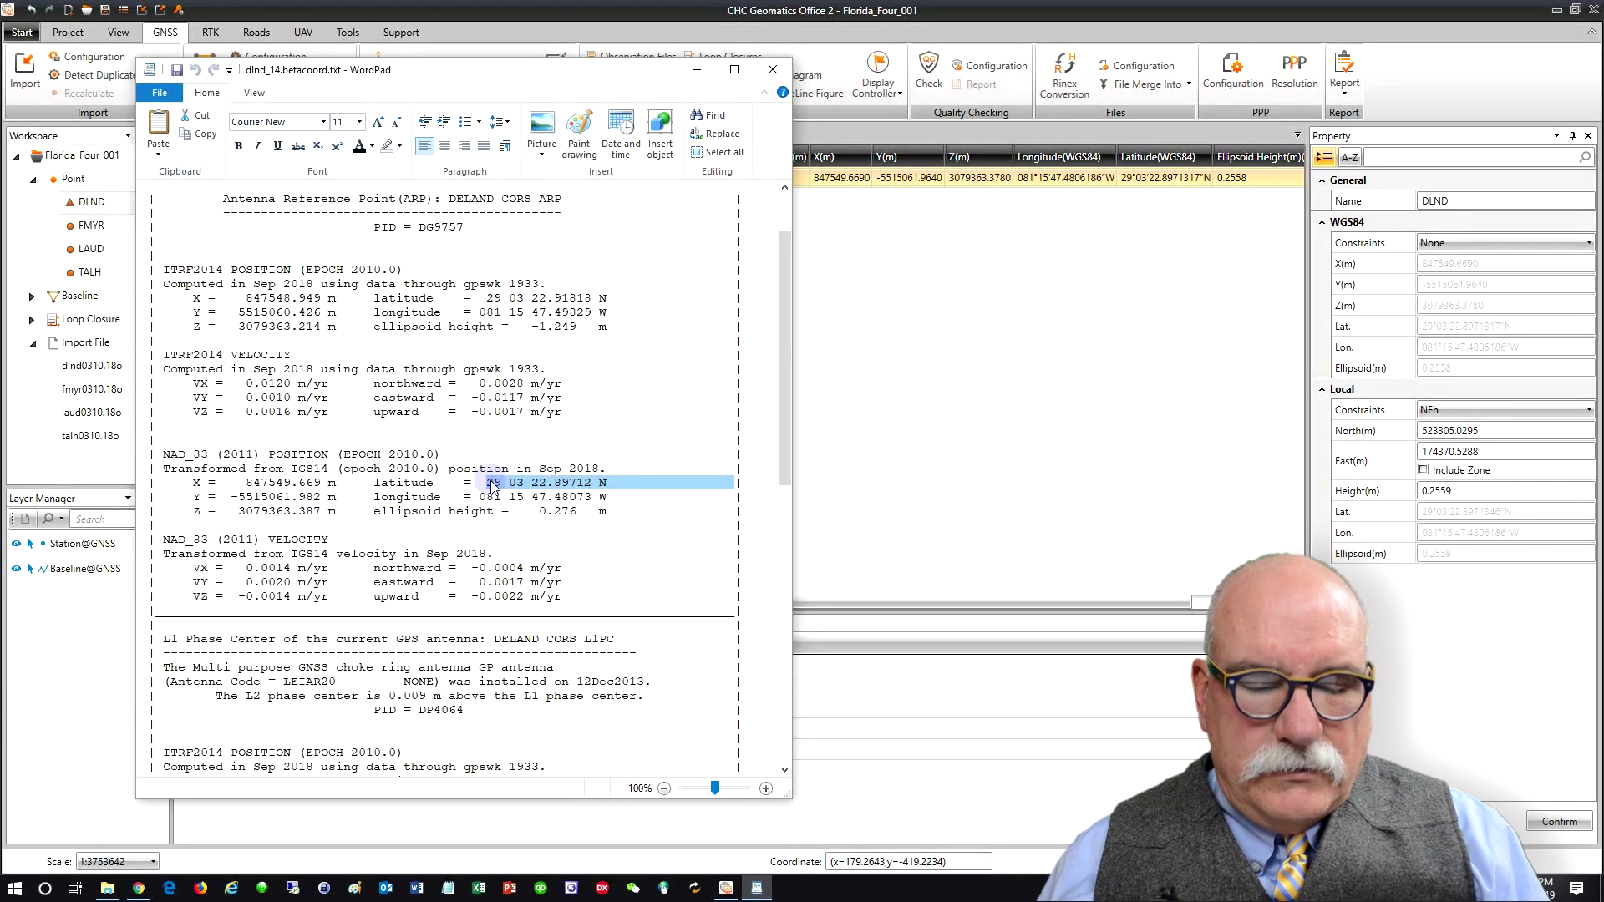
# Step: Return to CHC Geomatics Office 2, set DLND's local constraints to Lat-Lon-Height and enter the copied latitude 29 03 22.89712 N
pyautogui.click(1275, 491)
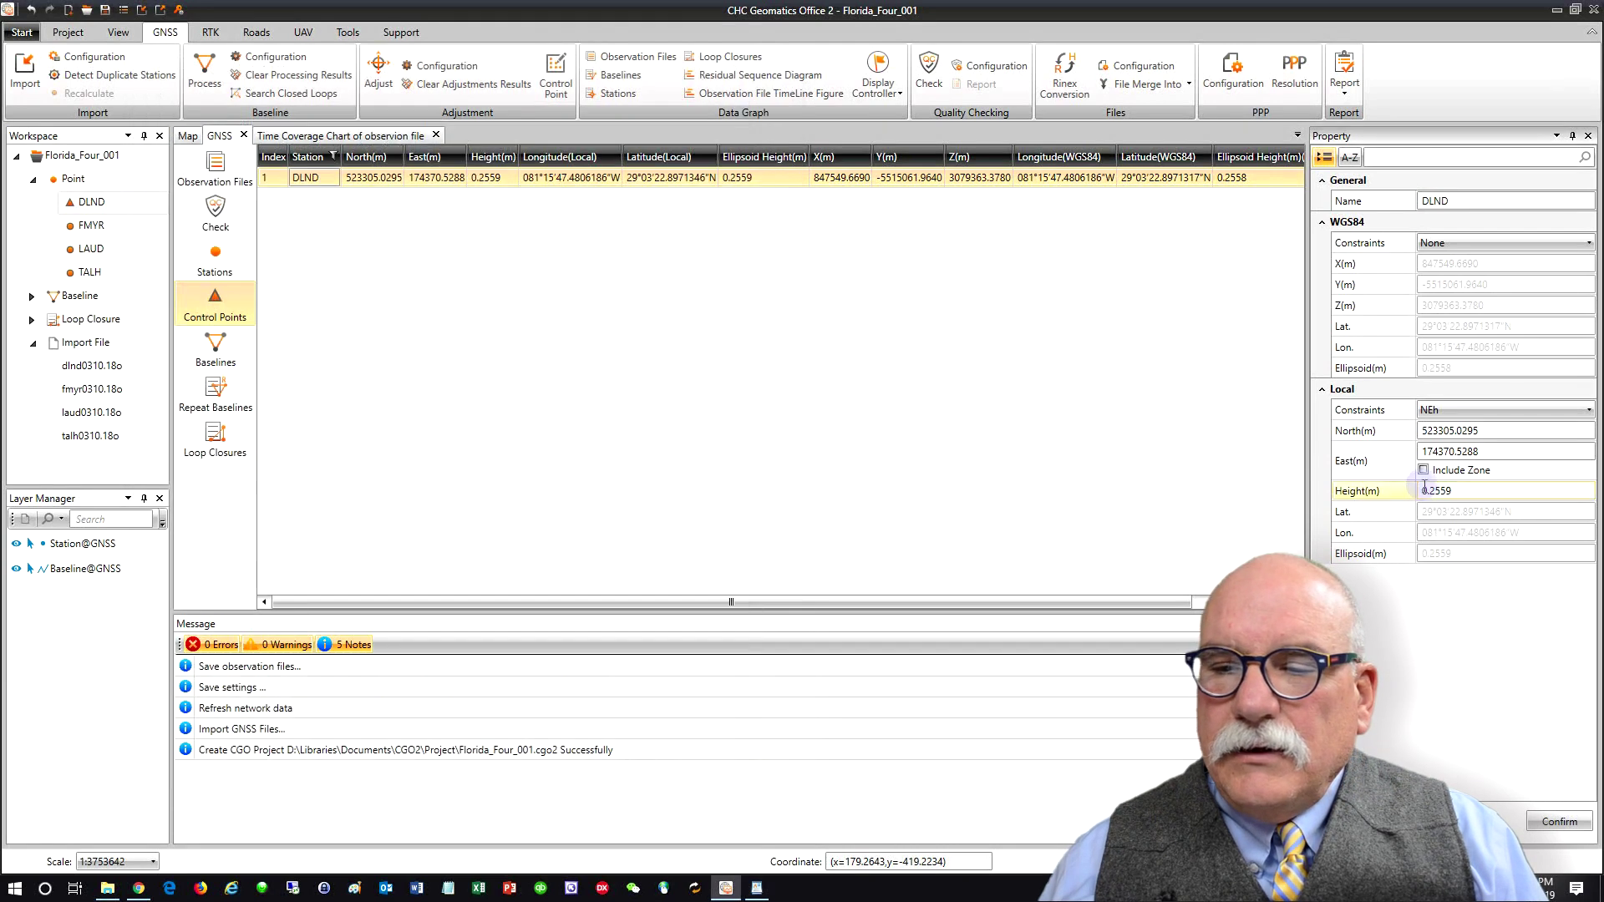
pyautogui.click(1581, 410)
pyautogui.click(1503, 482)
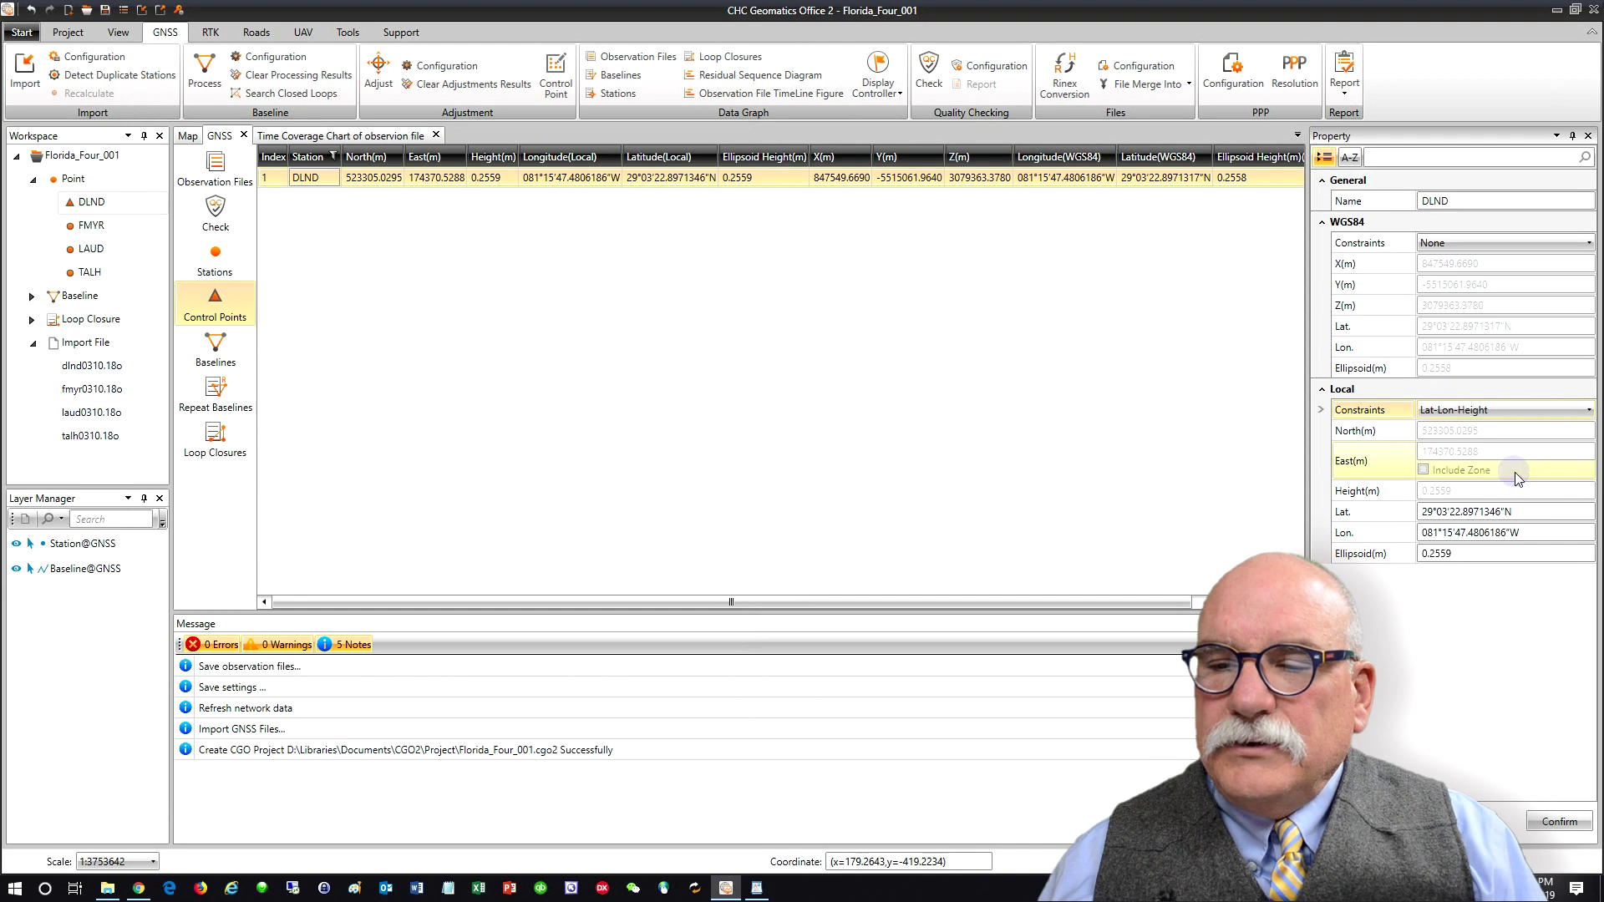
pyautogui.click(1470, 511)
pyautogui.hotkey('ctrl', 'v')
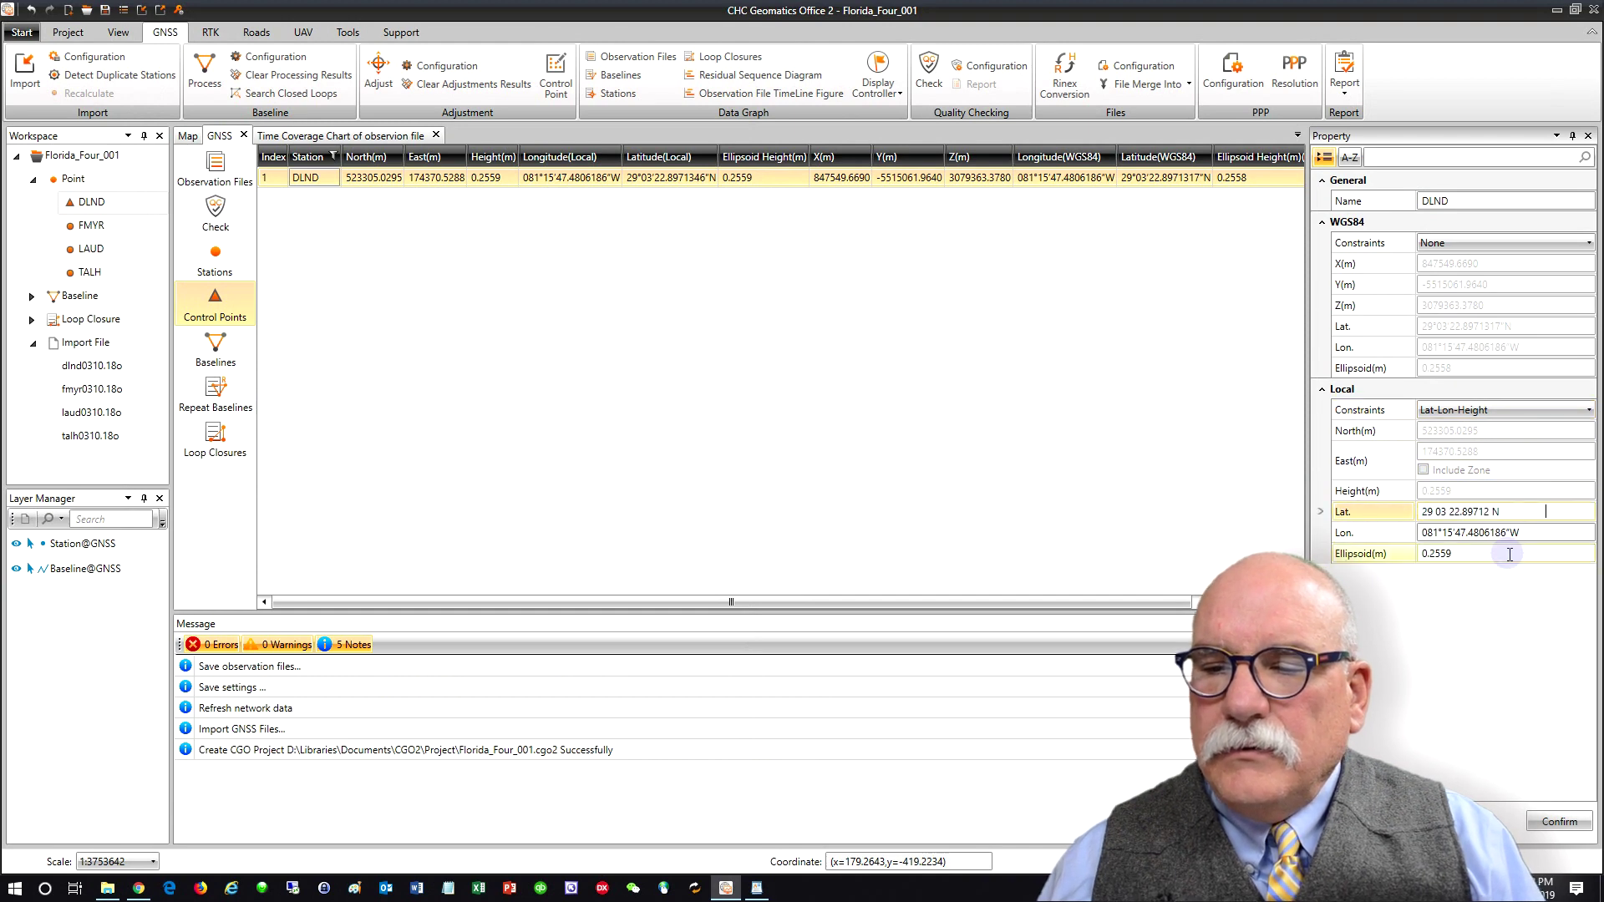
pyautogui.press('Return')
# Step: Copy the NAD_83 (2011) longitude 081 15 47.48073 from the WordPad coordinate file into DLND's local longitude, keeping the W suffix
pyautogui.hotkey('alt', 'Tab')
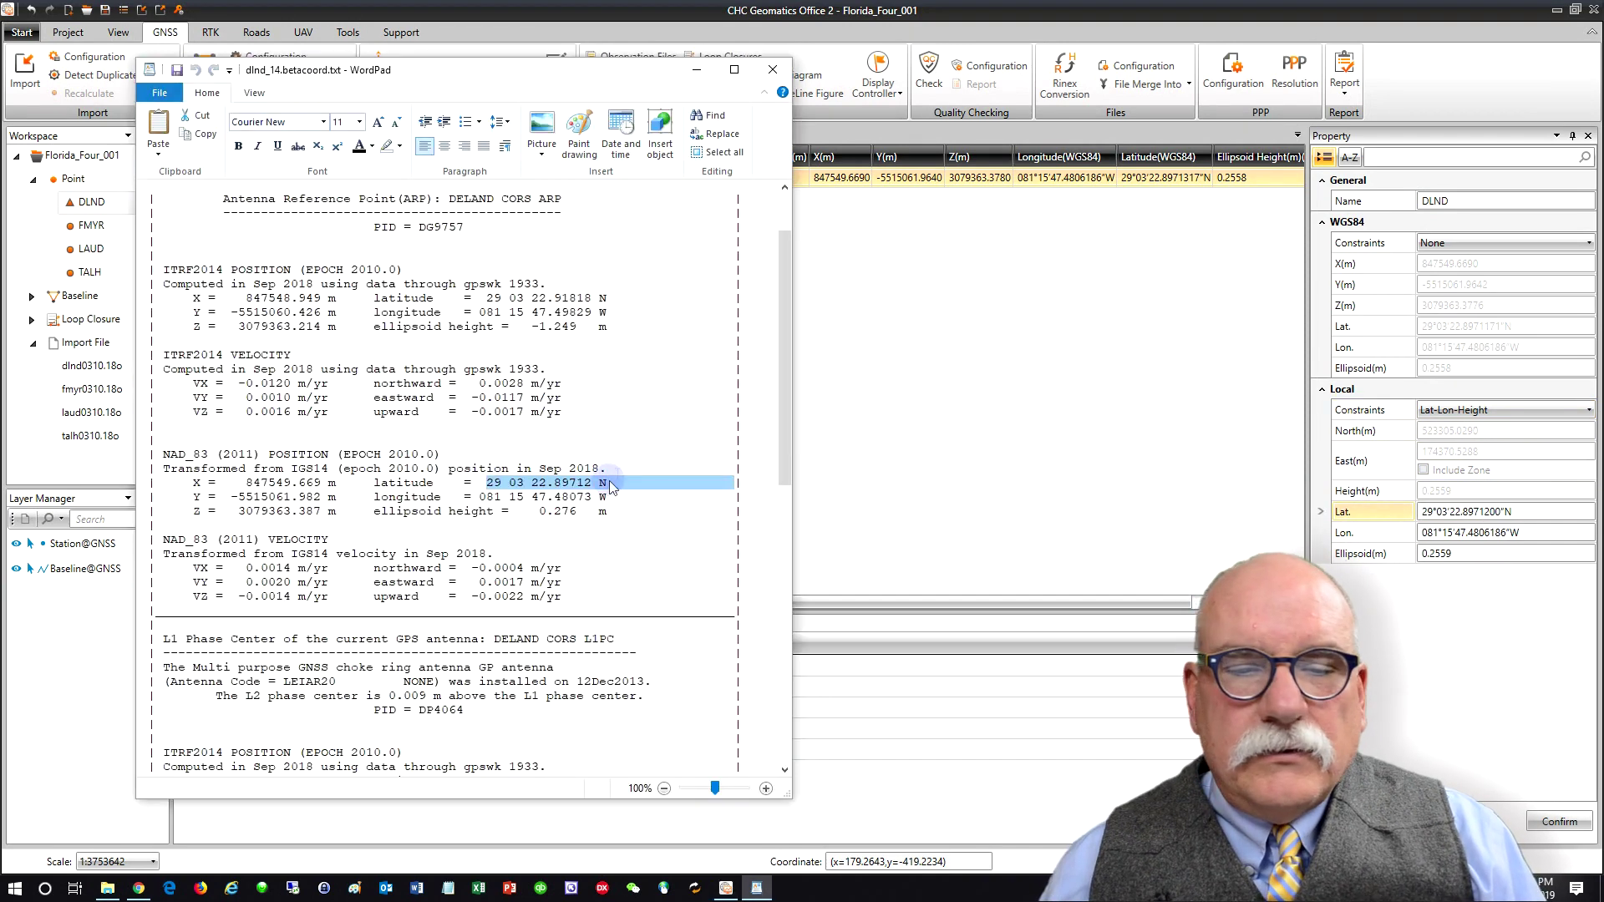
pyautogui.click(598, 497)
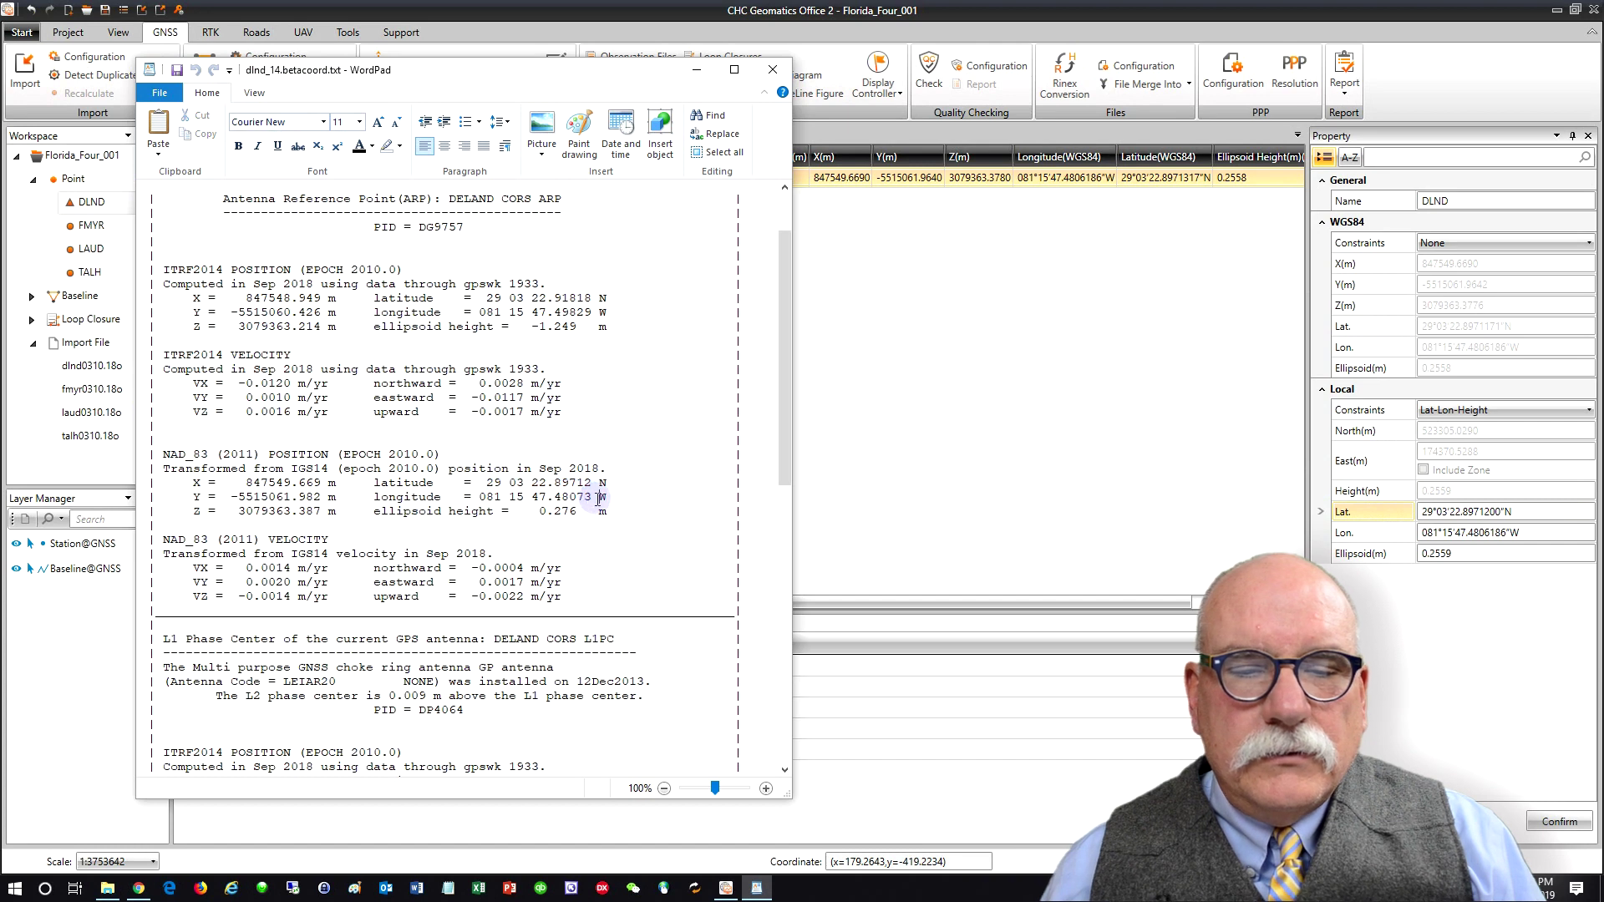
pyautogui.moveTo(598, 498); pyautogui.dragTo(479, 498)
pyautogui.hotkey('ctrl', 'c')
pyautogui.click(1509, 537)
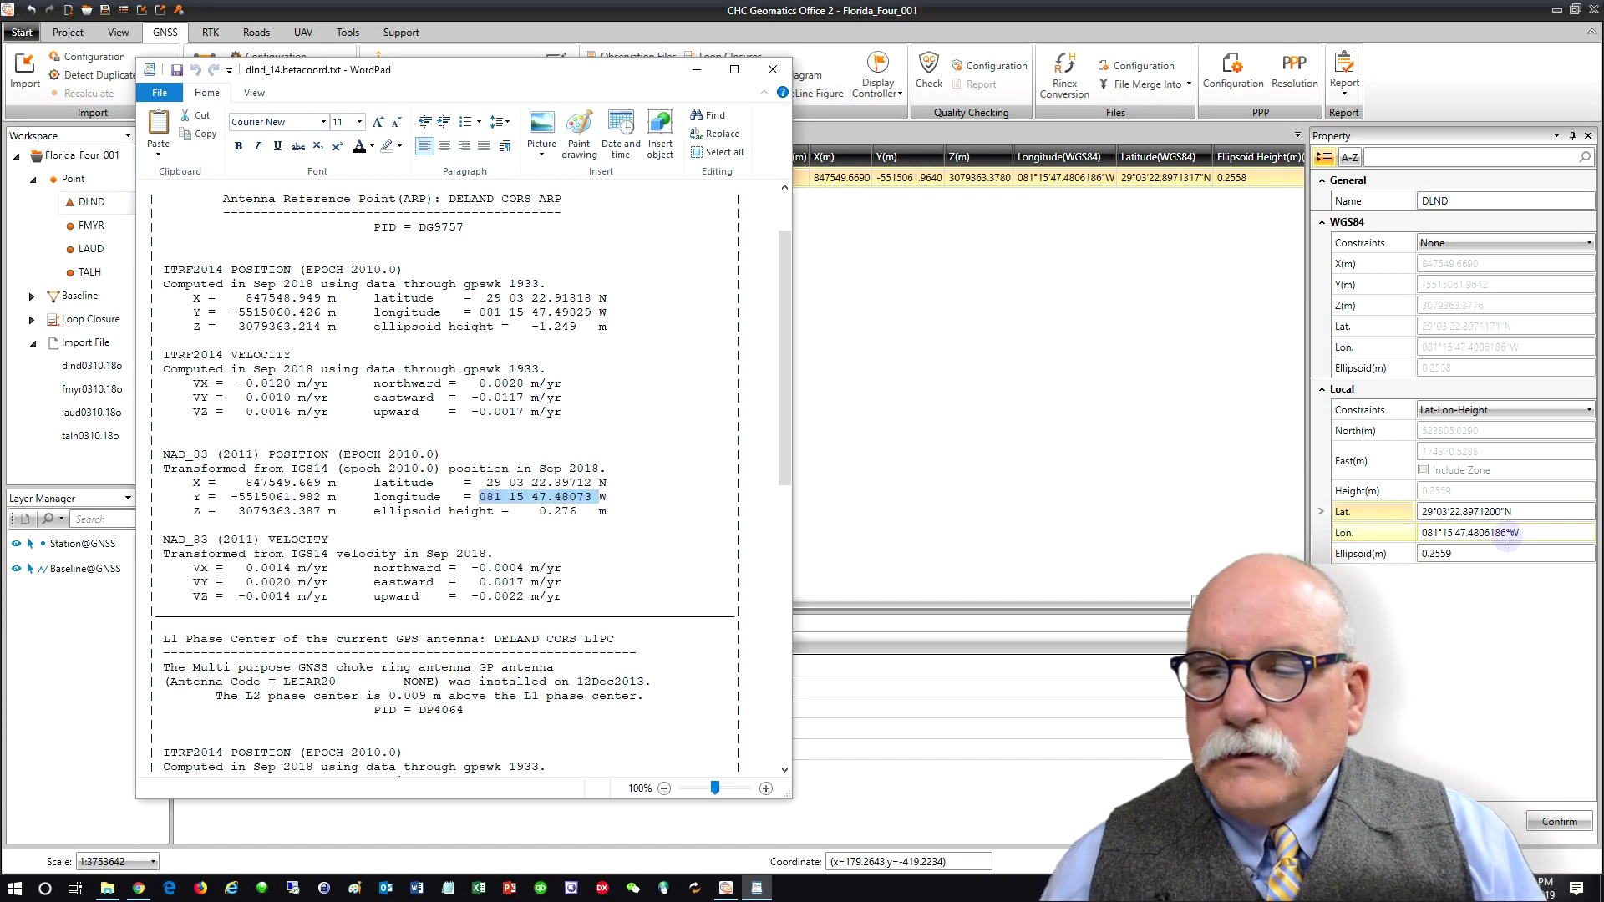
pyautogui.click(1503, 532)
pyautogui.moveTo(1509, 536); pyautogui.dragTo(1366, 534)
pyautogui.hotkey('ctrl', 'v')
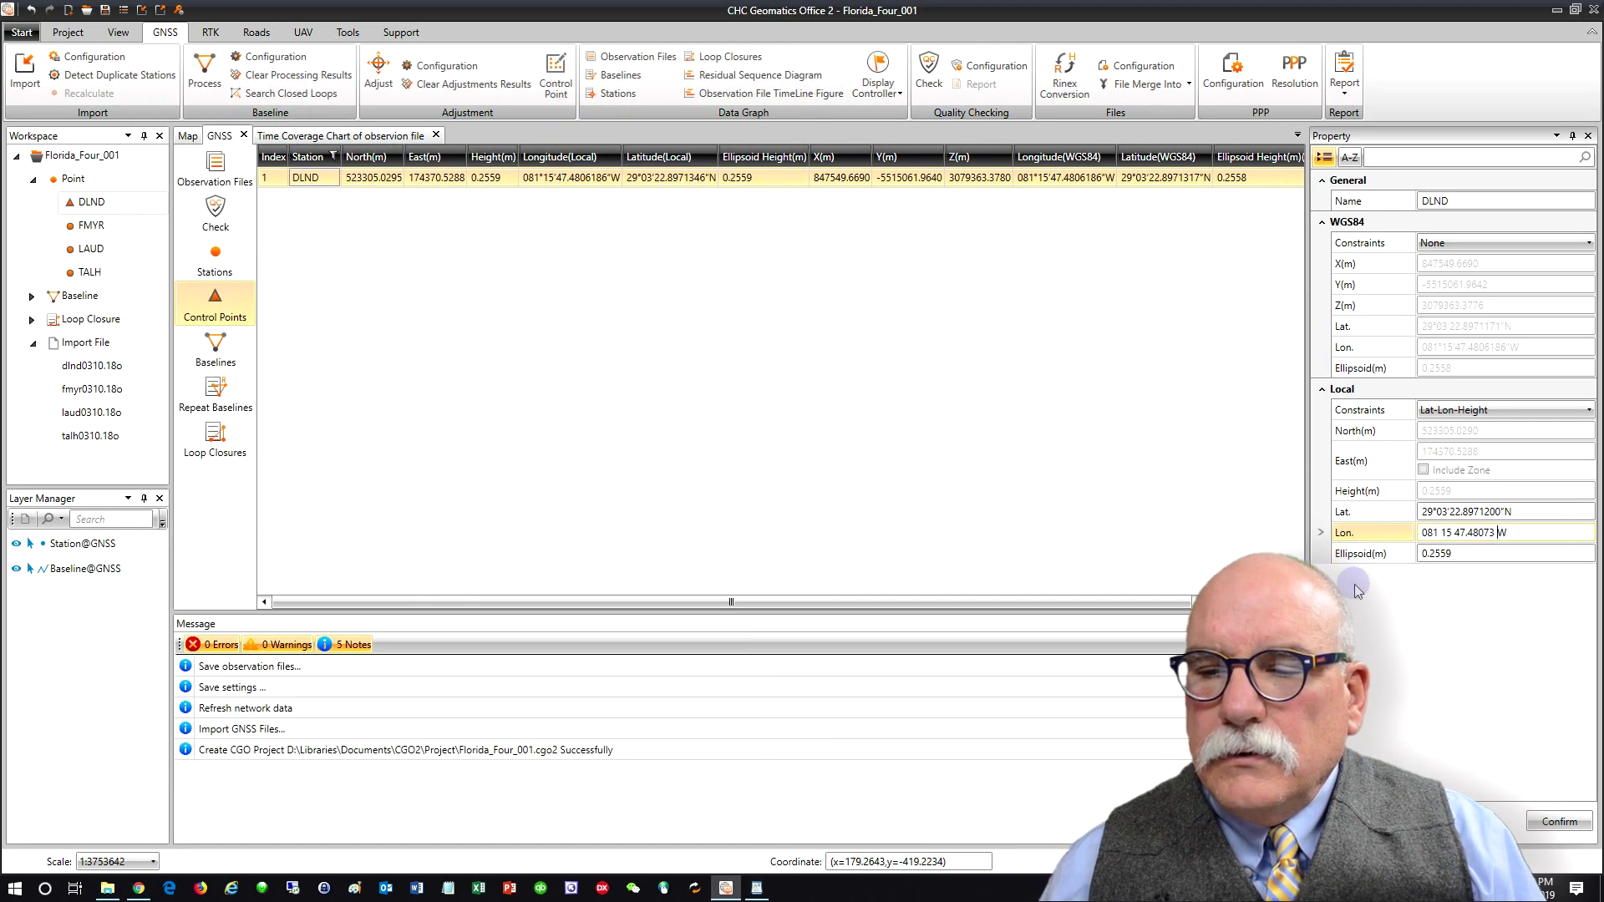
pyautogui.press('Return')
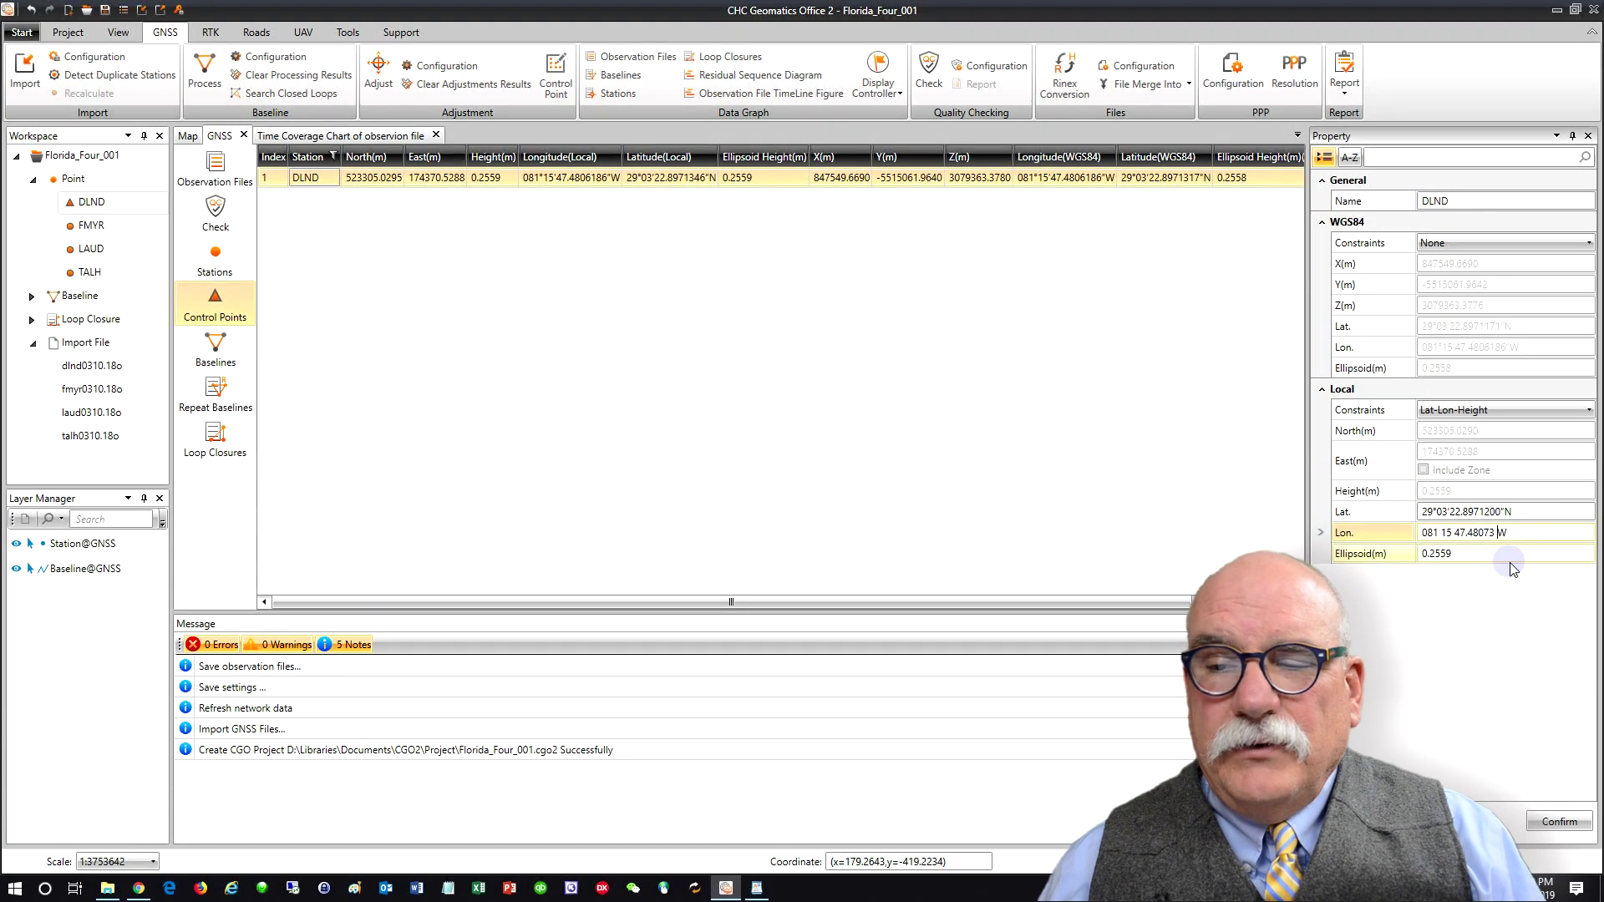
# Step: Copy the NAD_83 (2011) ellipsoid height 0.276 from WordPad into DLND's local ellipsoid height and apply the control point changes
pyautogui.hotkey('alt', 'Tab')
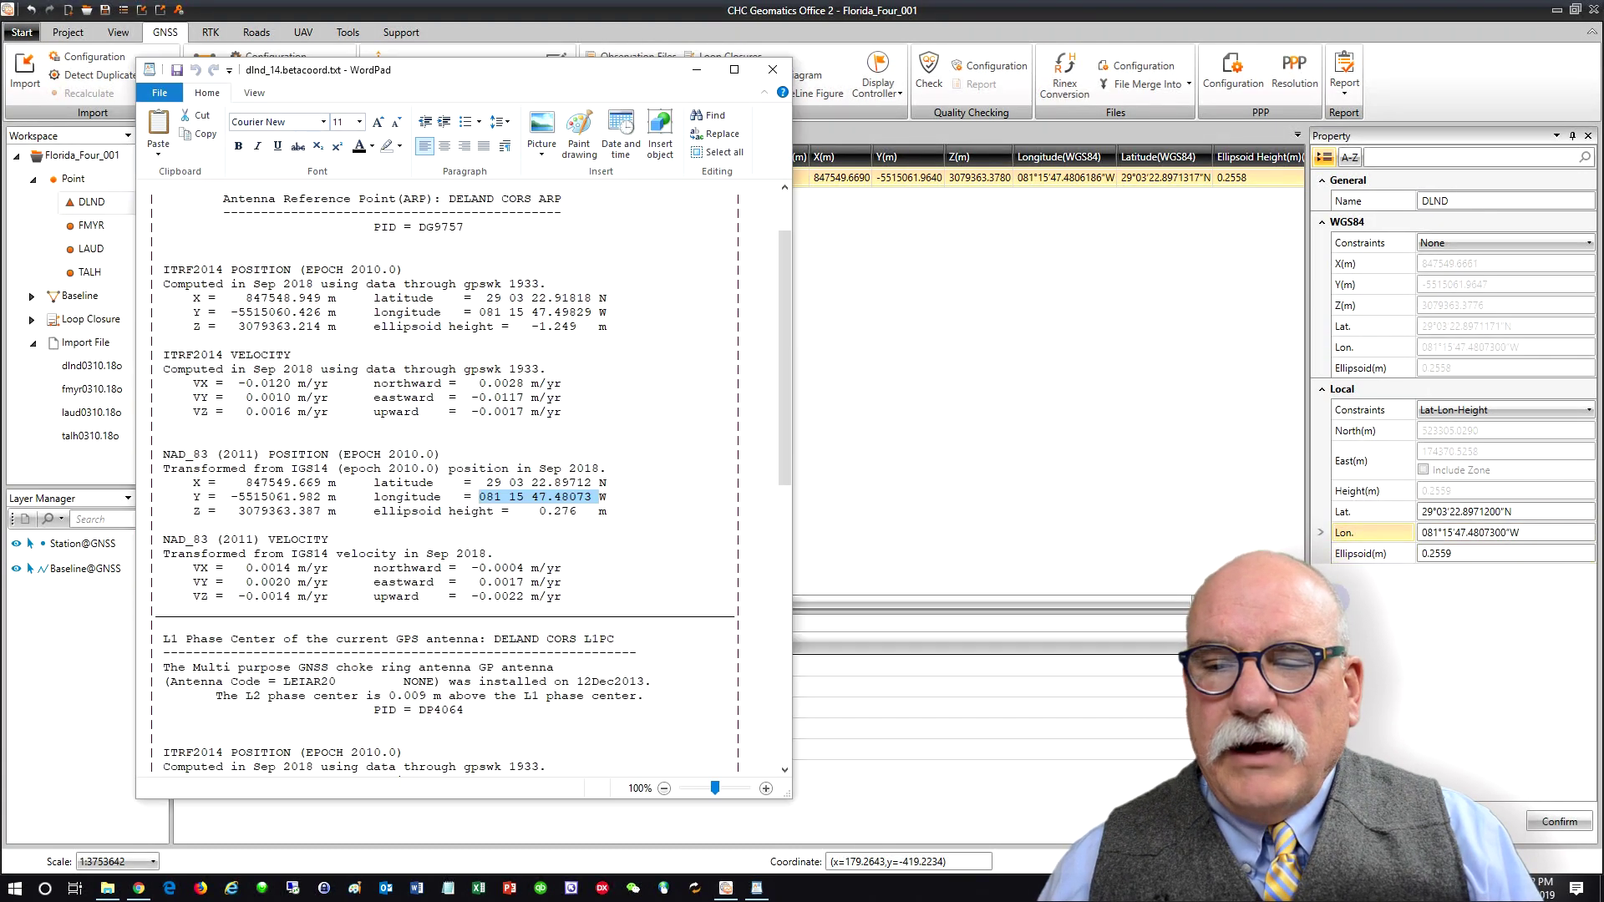
pyautogui.doubleClick(541, 511)
pyautogui.hotkey('ctrl', 'c')
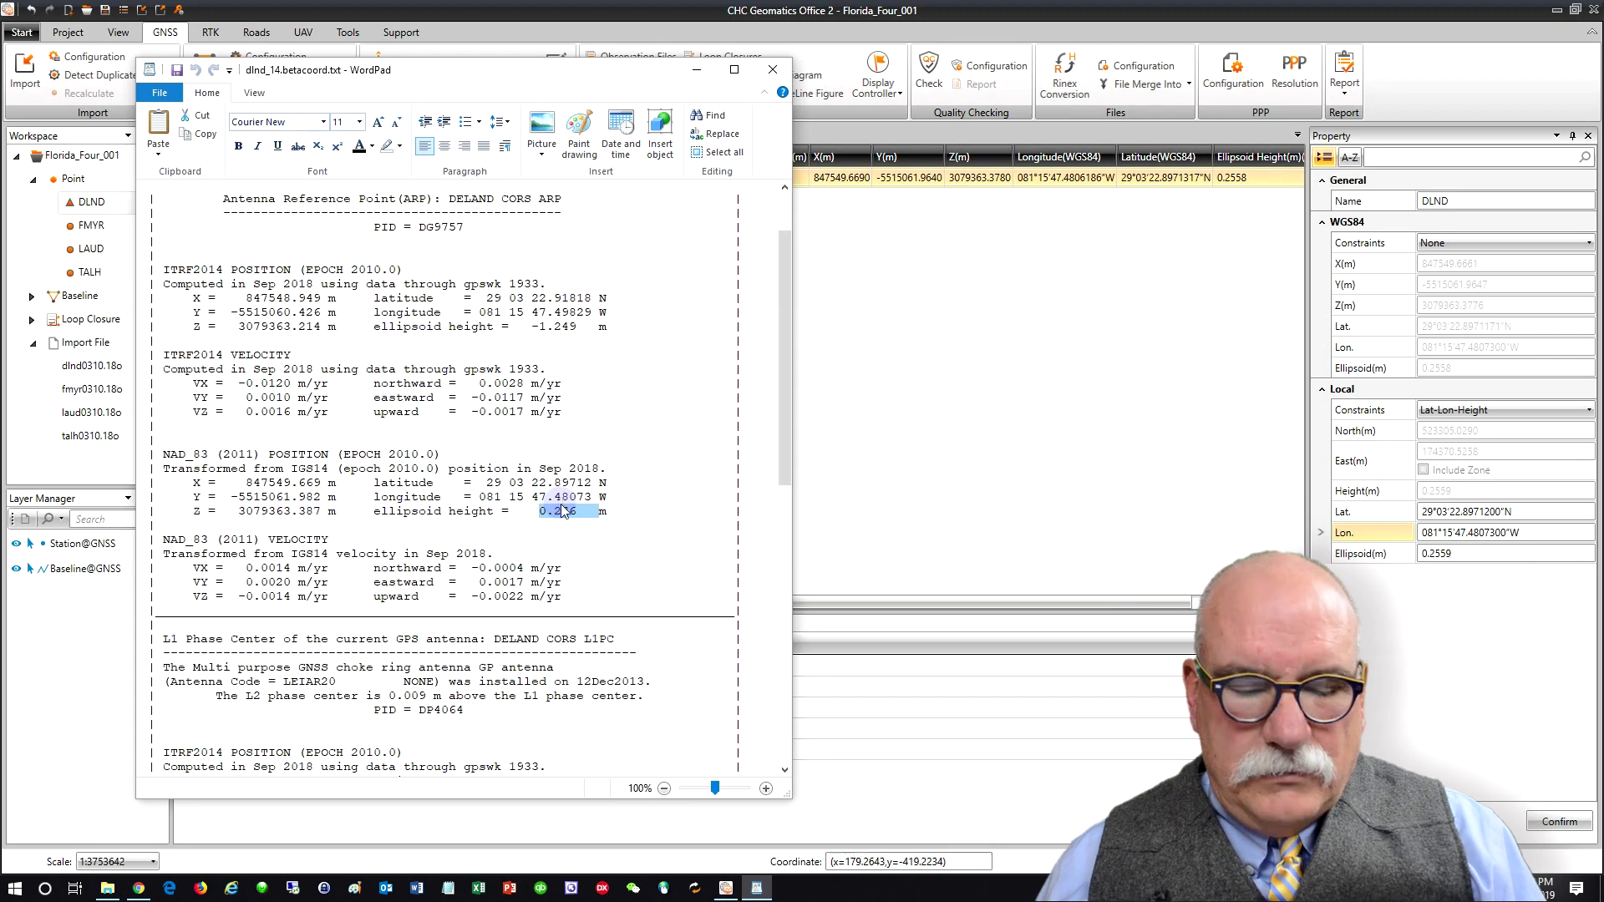
pyautogui.hotkey('alt', 'Tab')
pyautogui.click(1409, 561)
pyautogui.hotkey('ctrl', 'v')
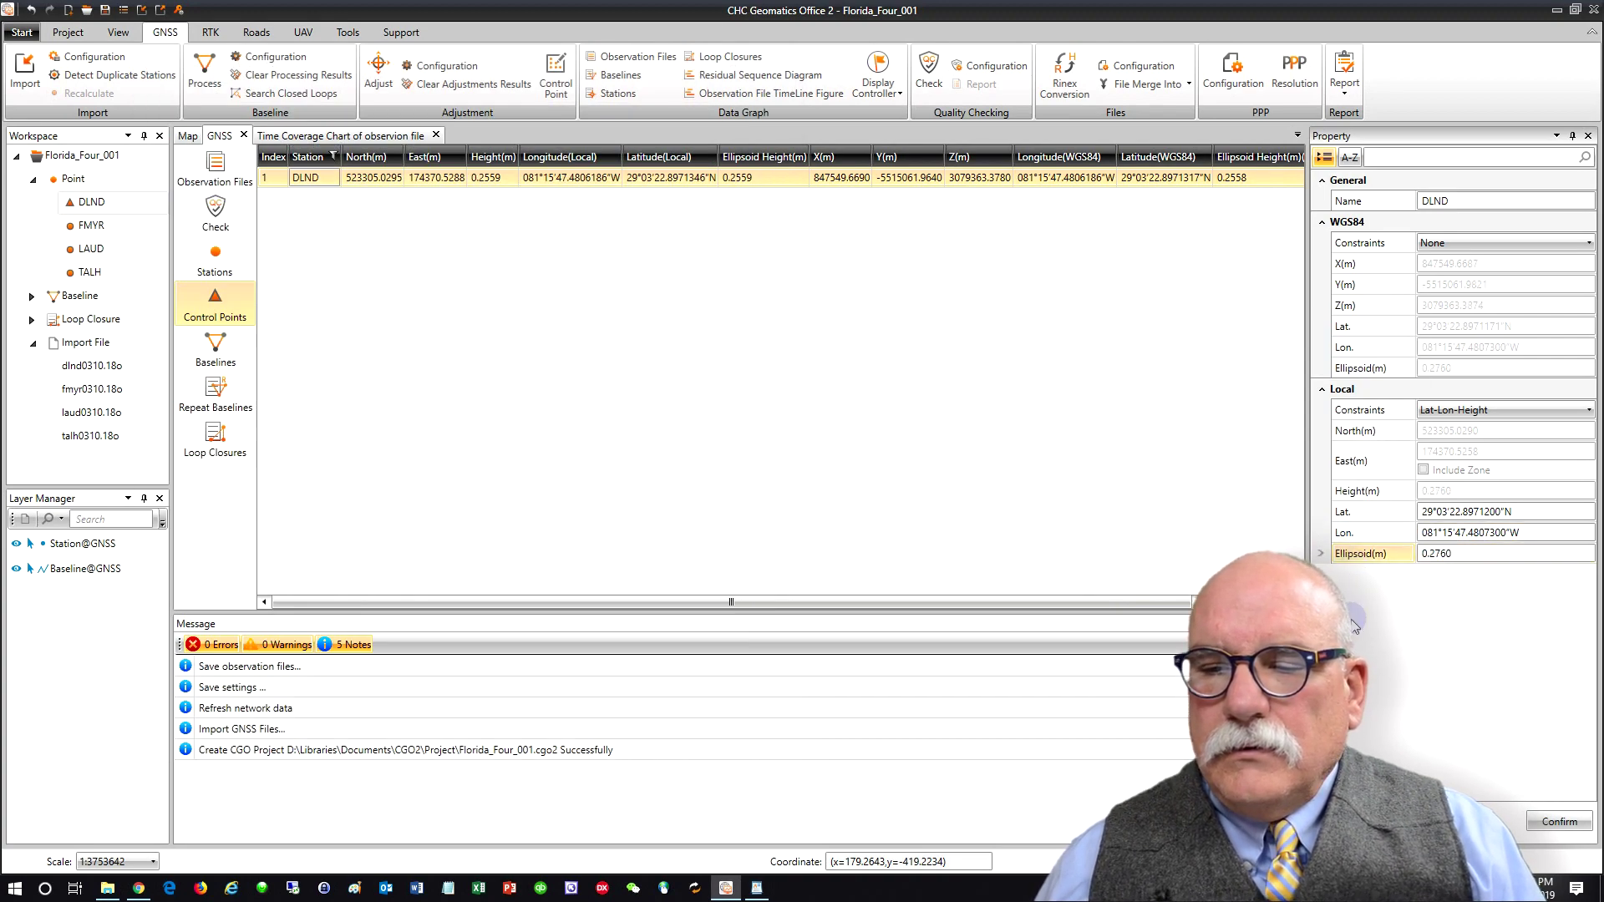
pyautogui.click(1541, 822)
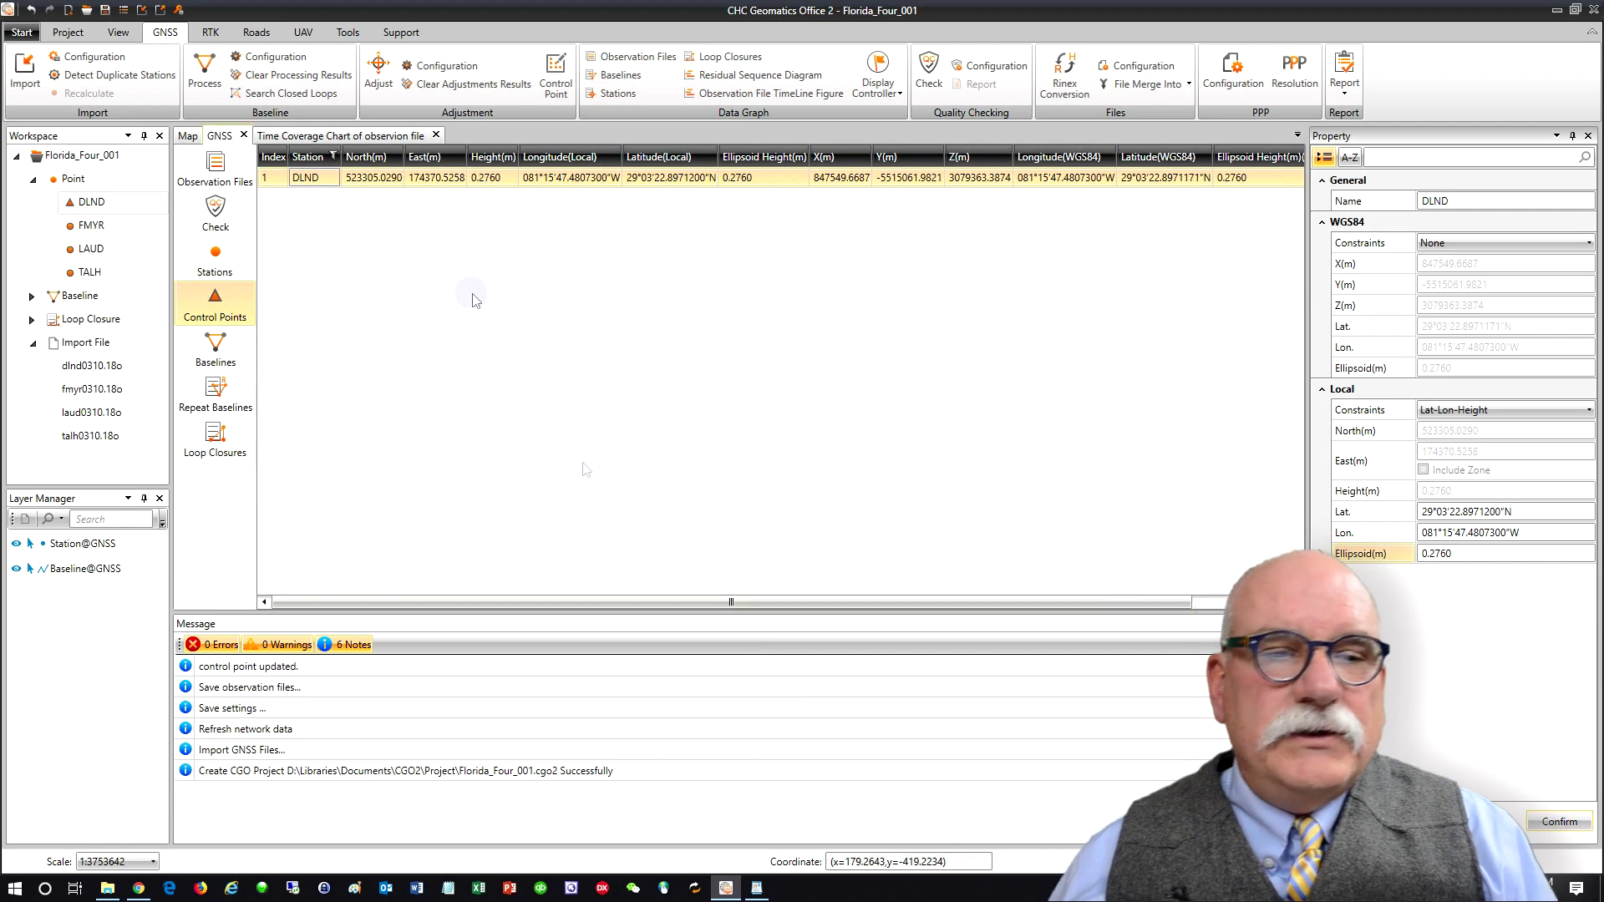
# Step: Process all the baselines and review their solutions in the baselines table
pyautogui.click(201, 79)
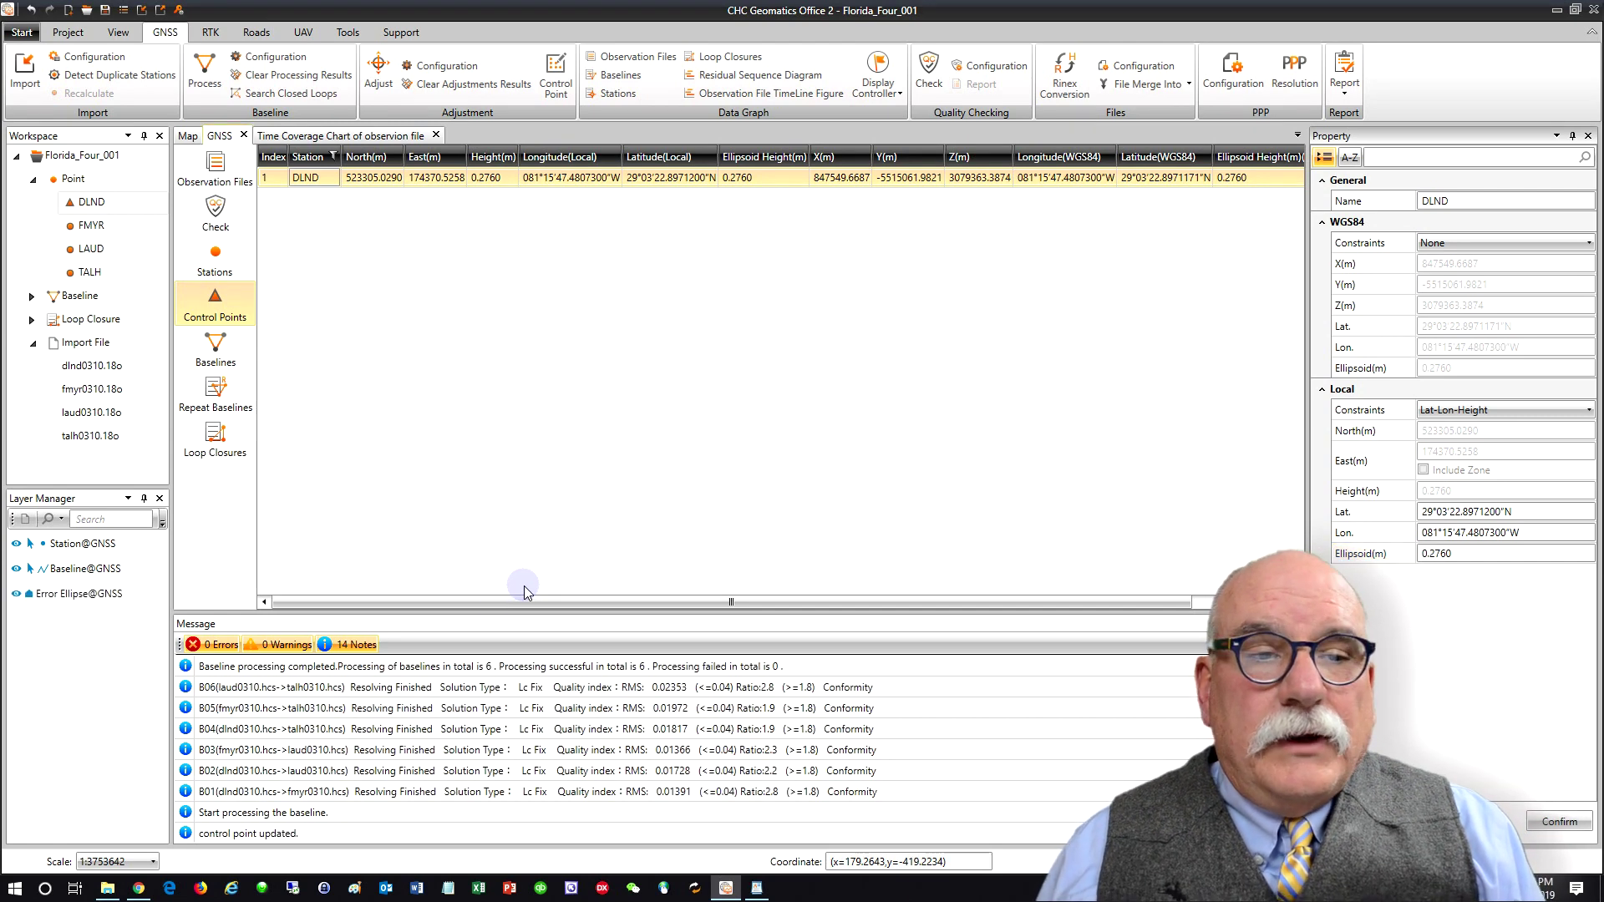
pyautogui.click(219, 343)
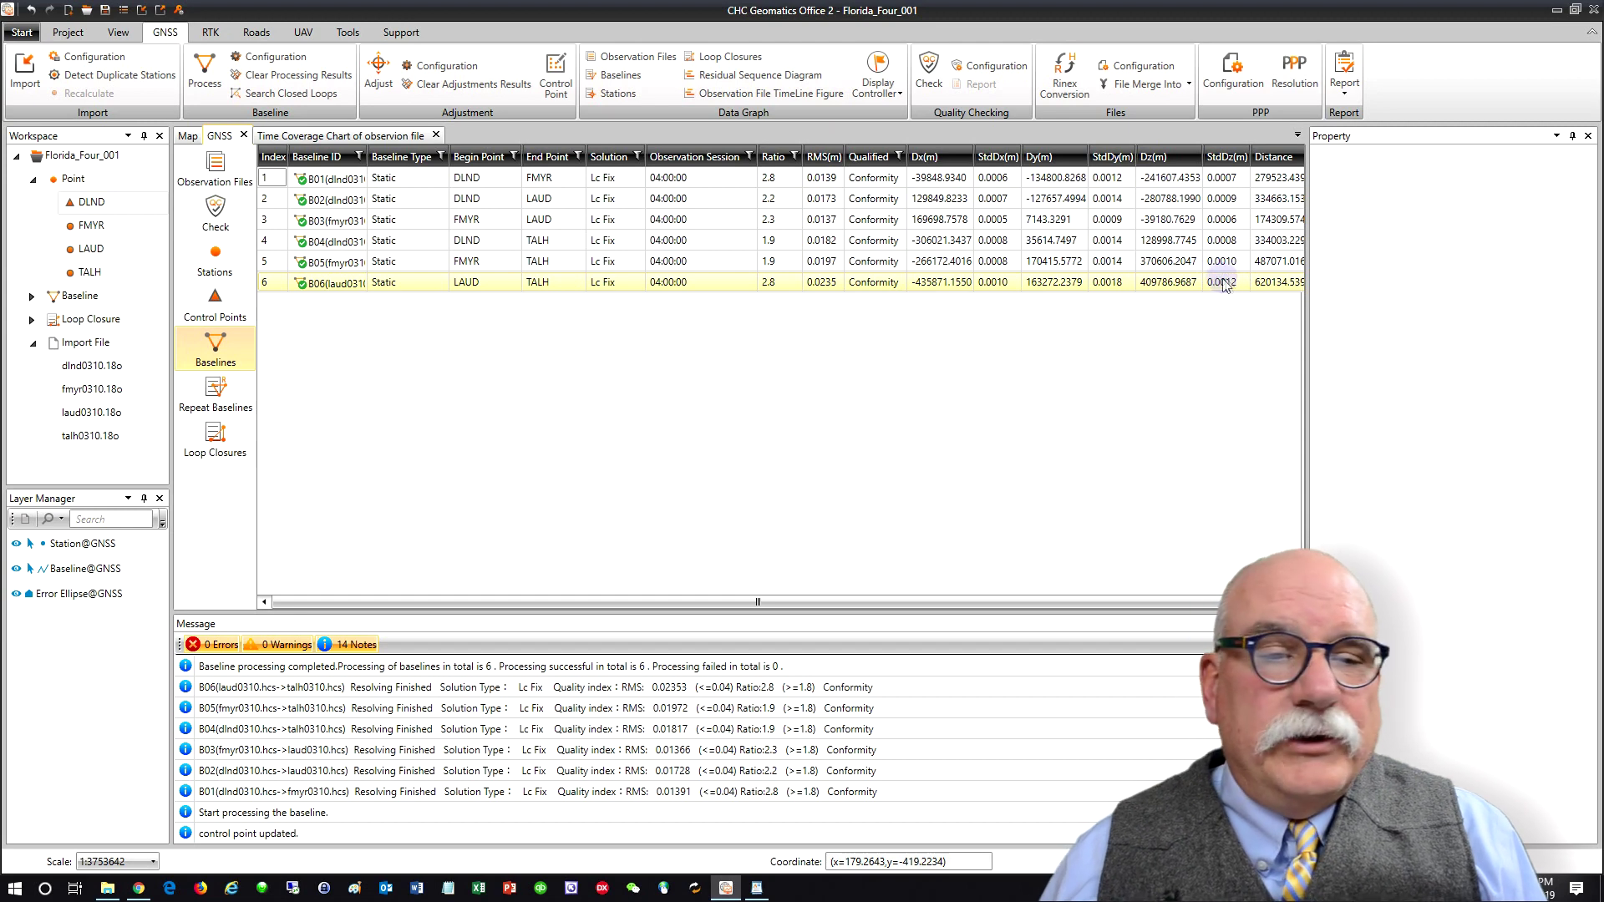
pyautogui.click(567, 282)
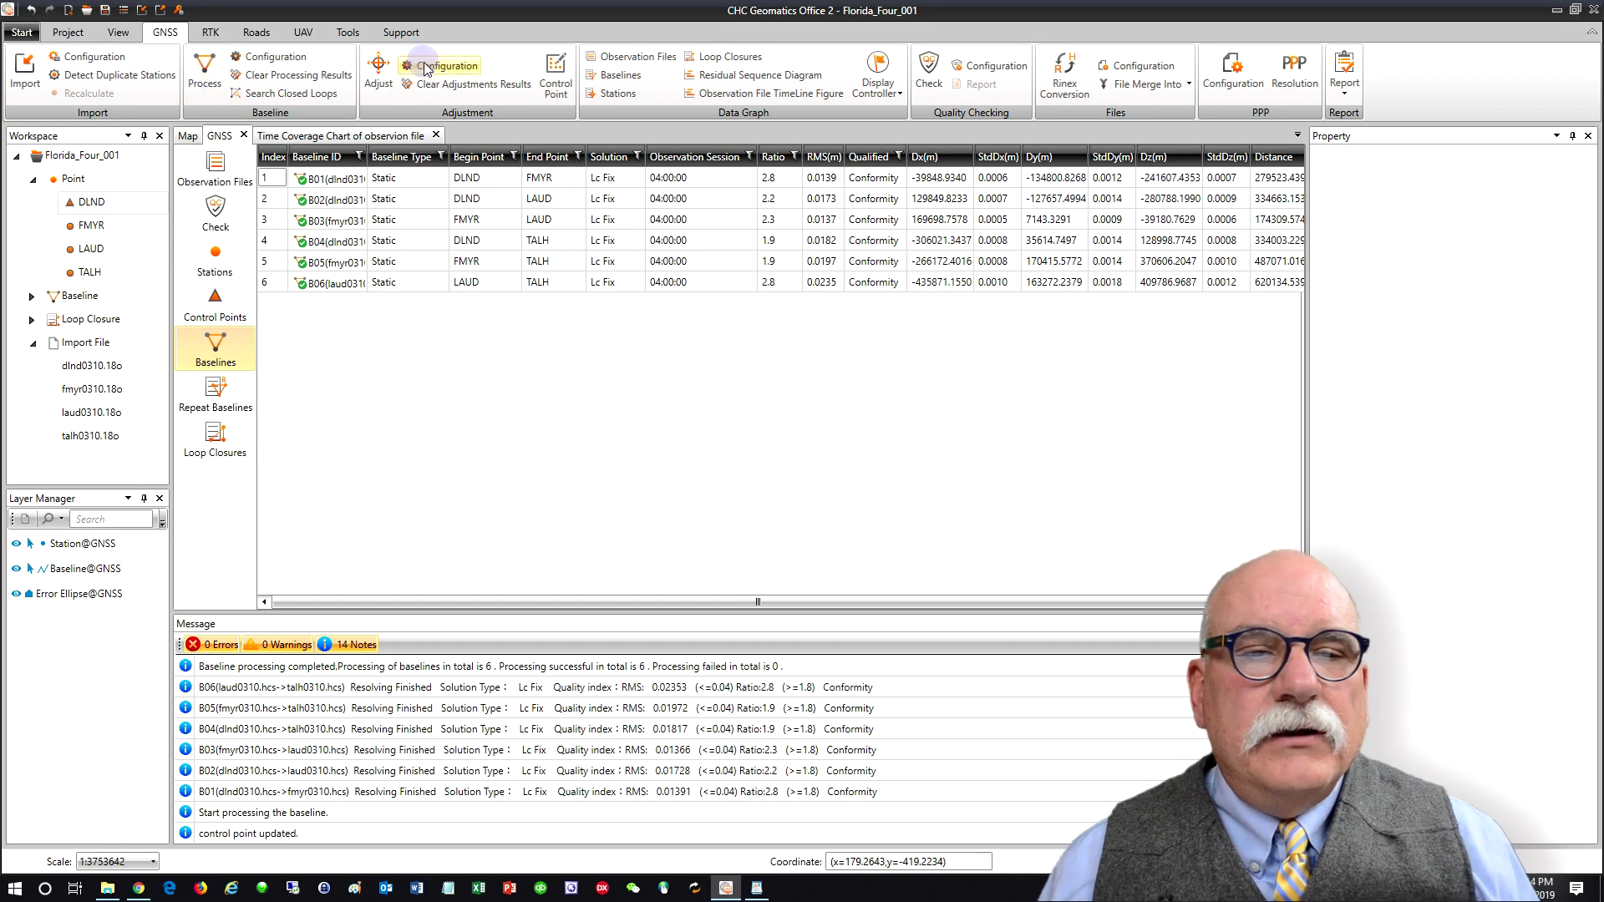
# Step: Run a network adjustment with Auto Adjustment and open the Local 3D Constraint Adjustment Report
pyautogui.click(380, 79)
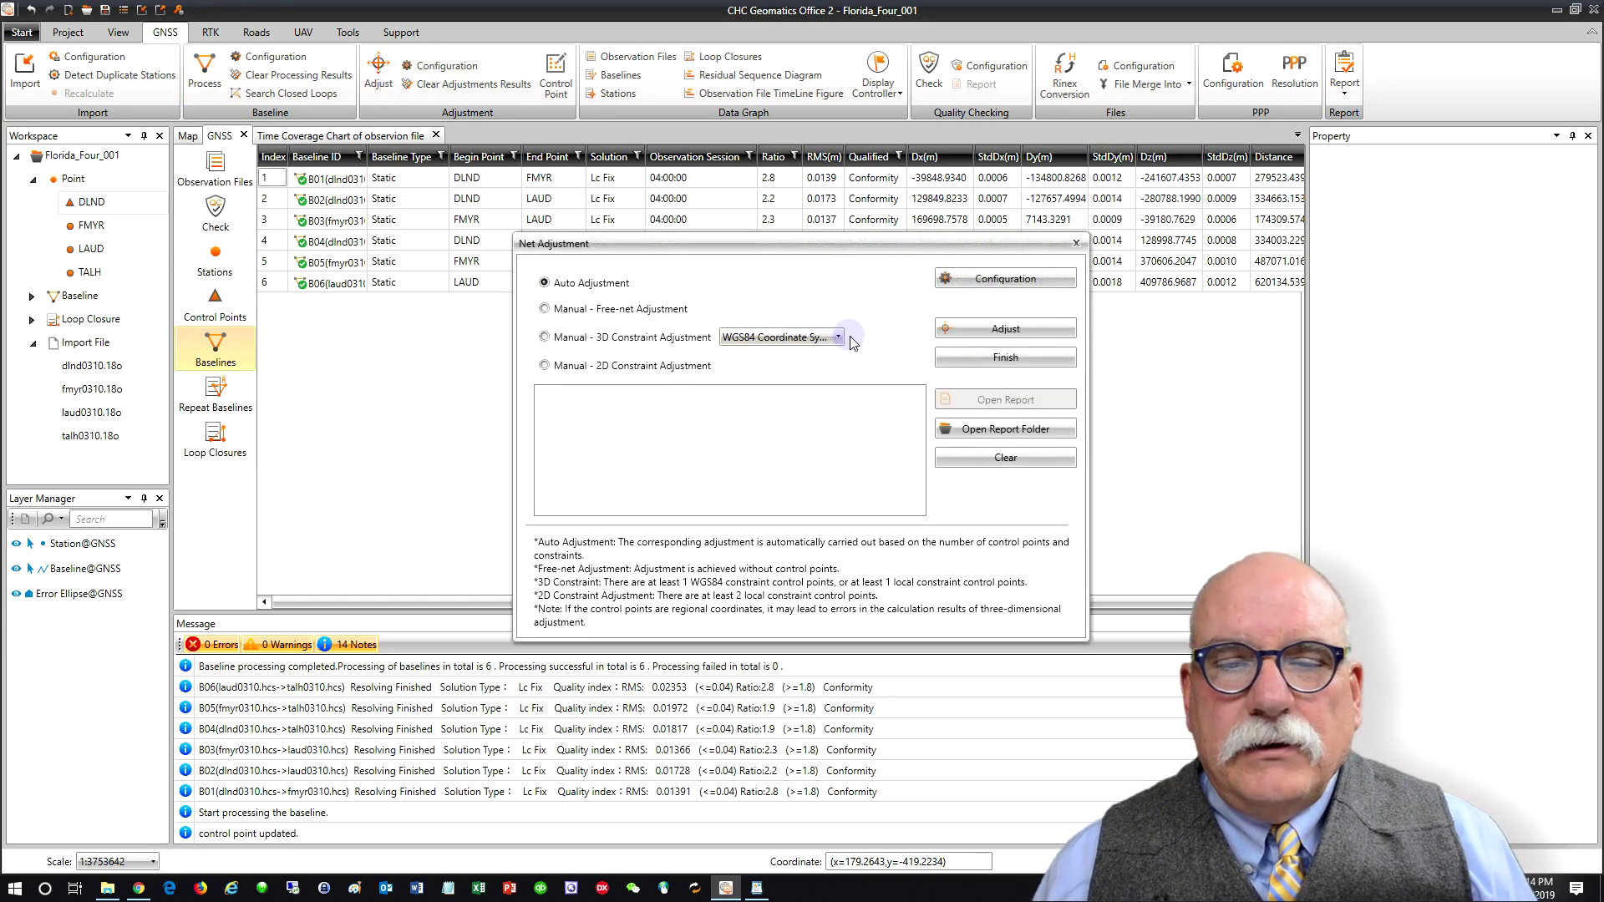
pyautogui.click(1007, 331)
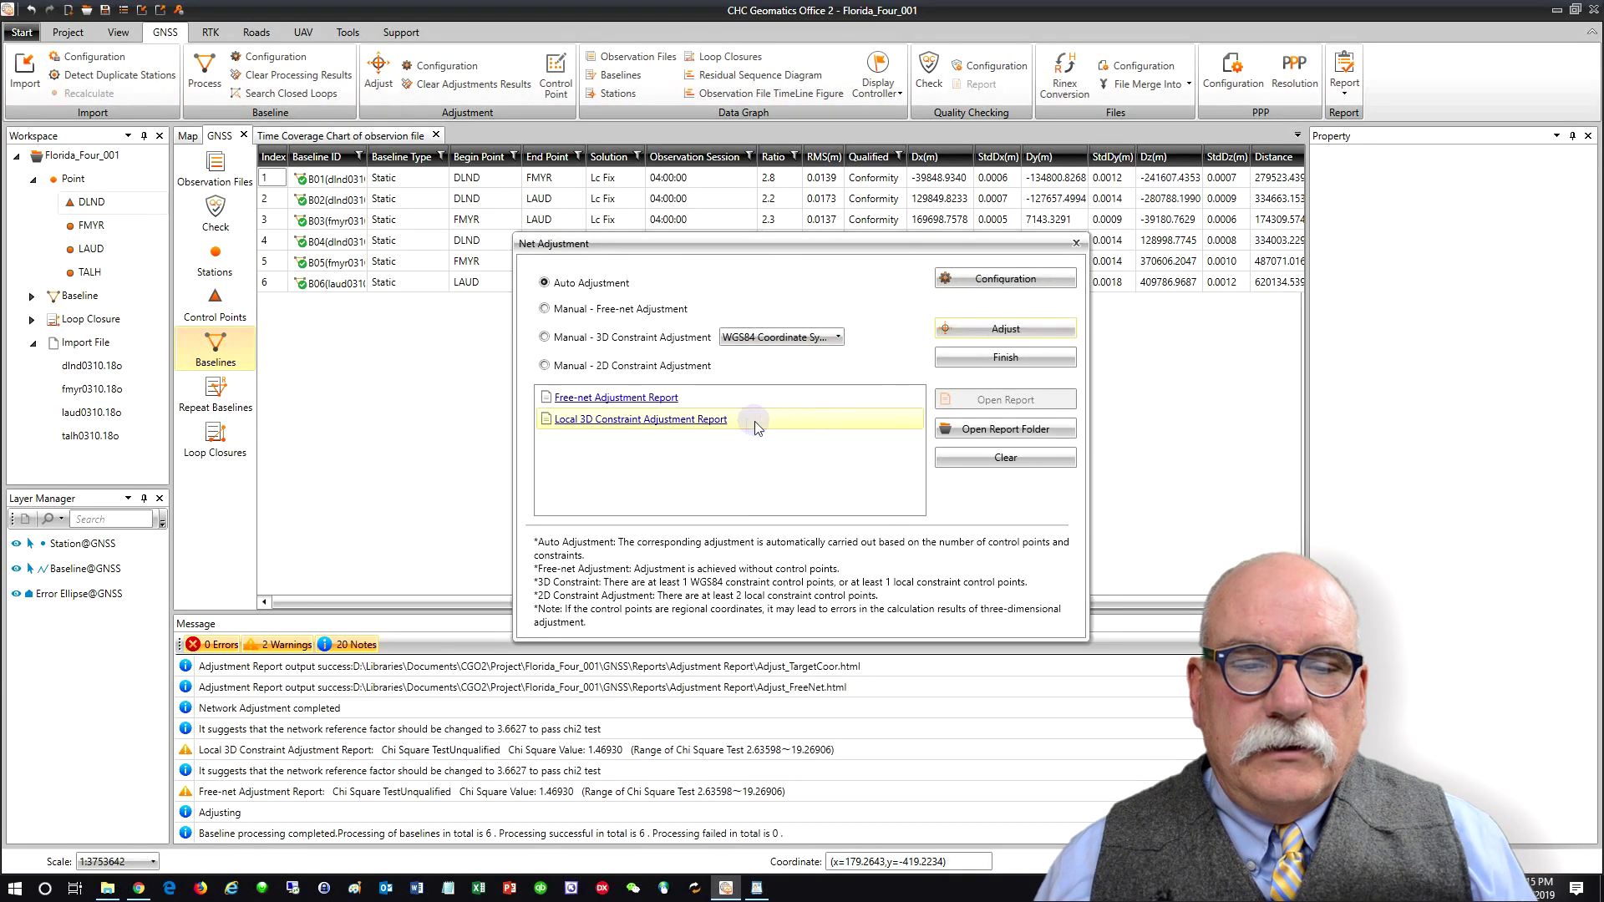
pyautogui.click(702, 420)
pyautogui.click(998, 399)
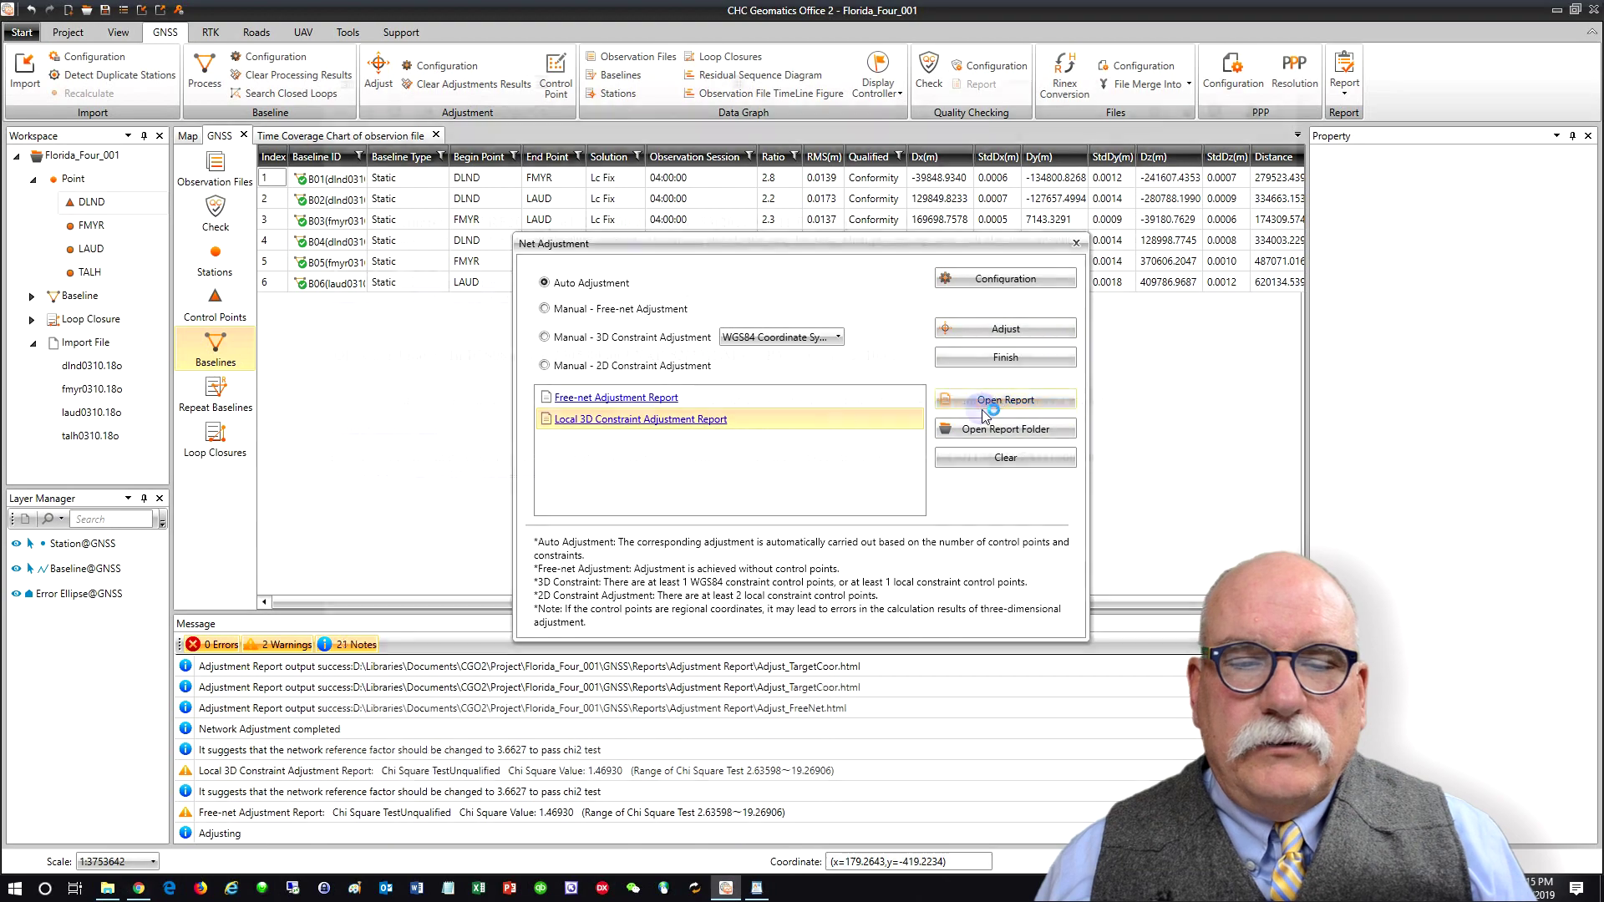
# Step: Copy the report's Adjusted Grid Coordinates and Height in Local System table into a blank Excel workbook, starting at cell A2
pyautogui.scroll(-15, 961, 401)
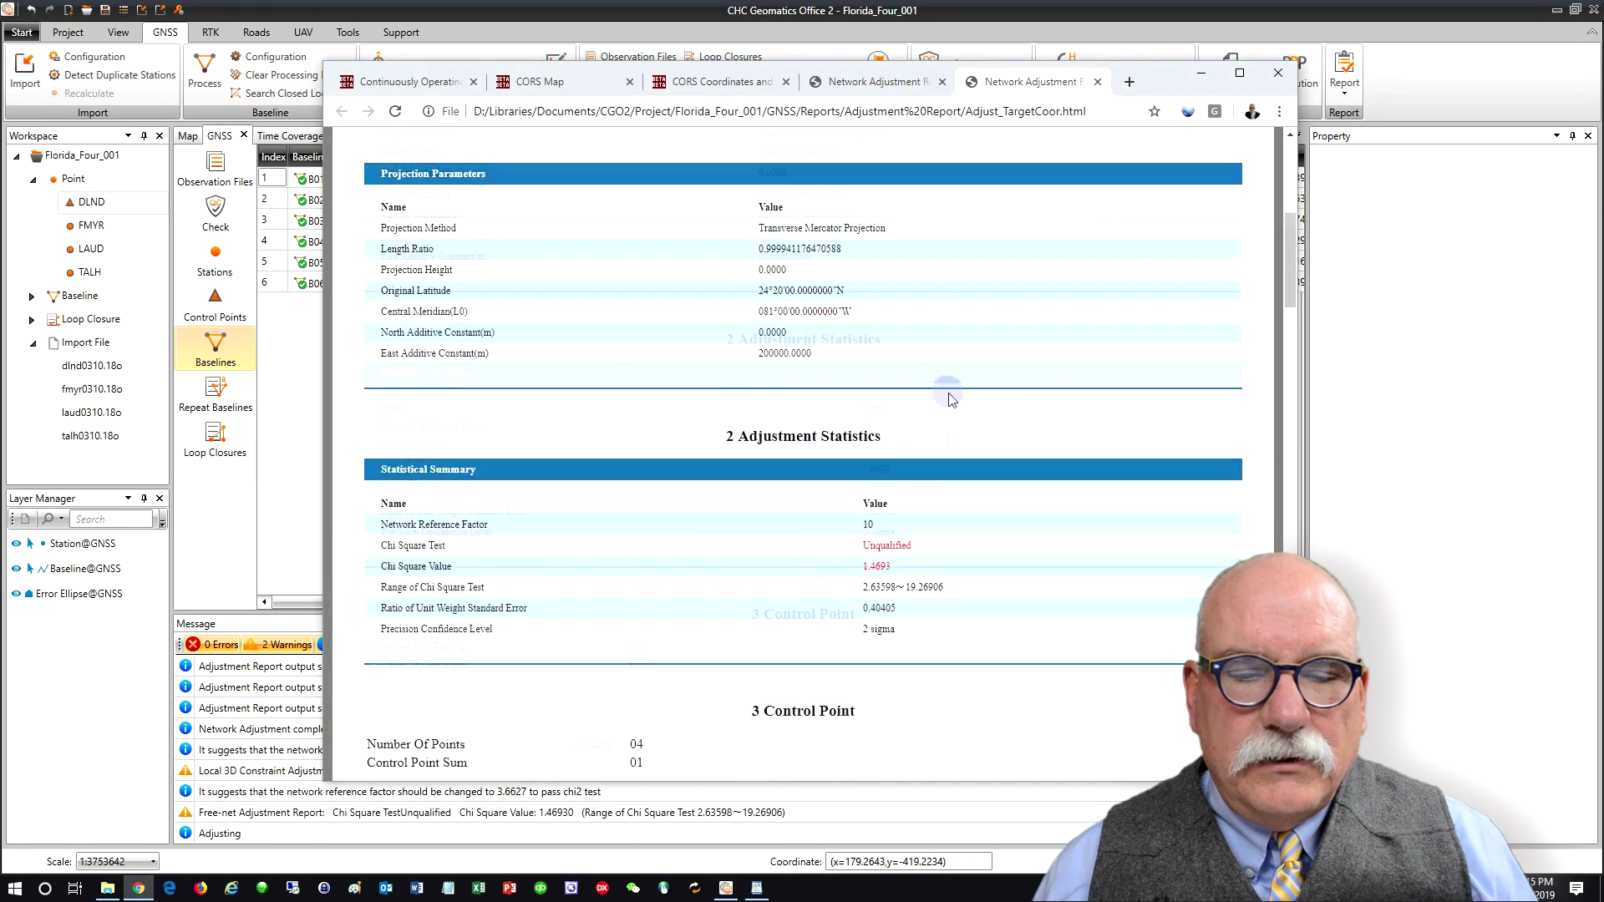
pyautogui.scroll(-10, 944, 476)
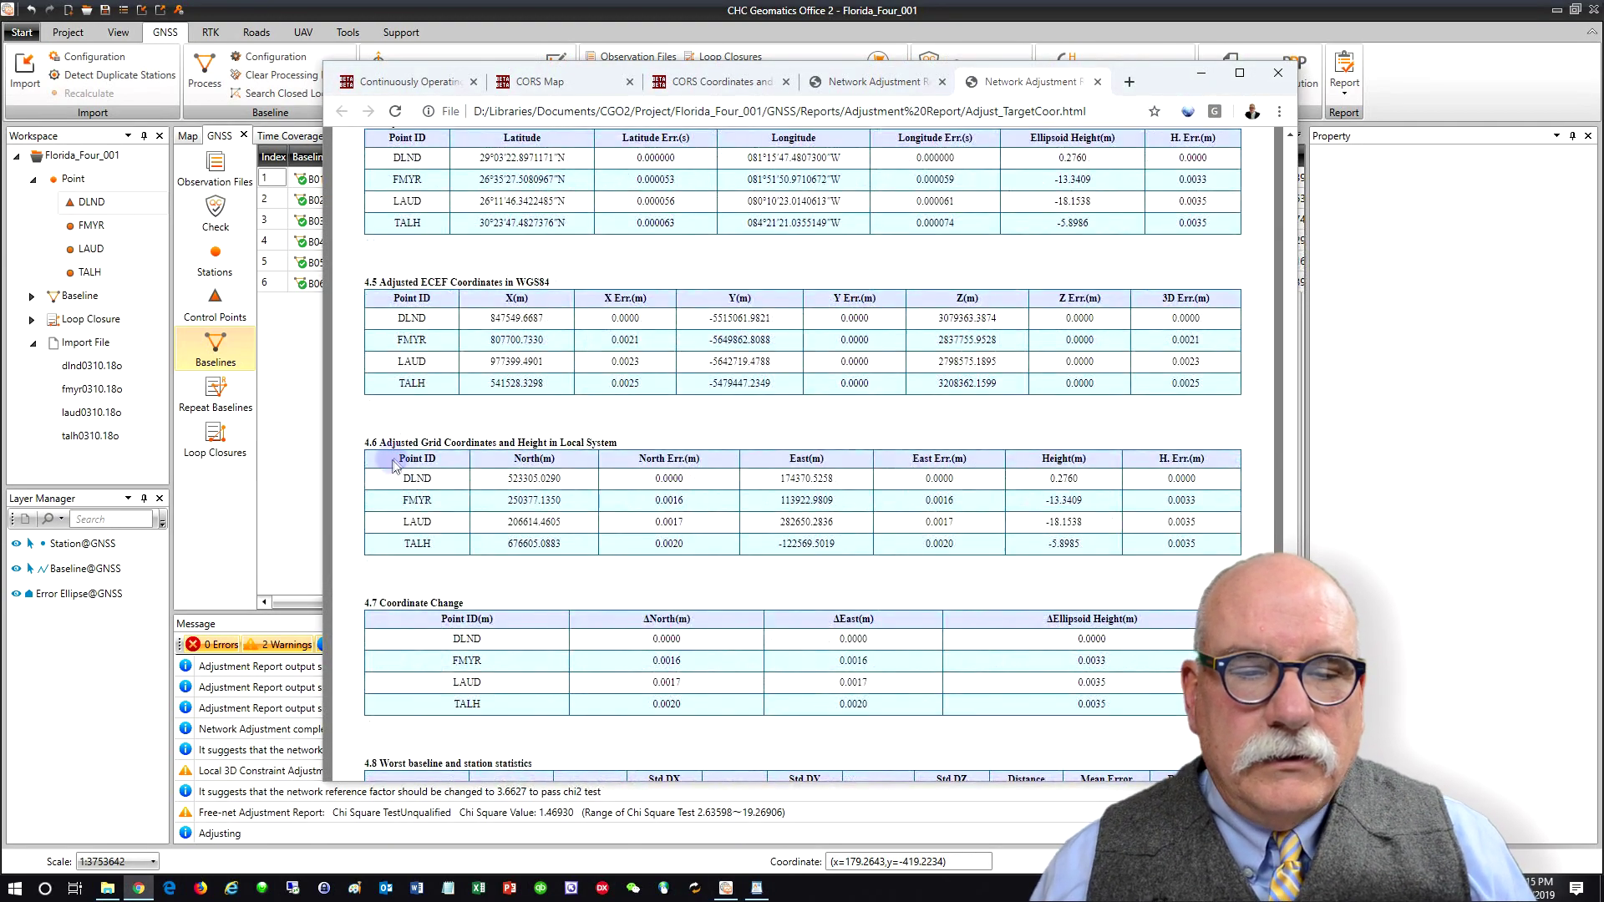
pyautogui.moveTo(373, 454); pyautogui.dragTo(1190, 544)
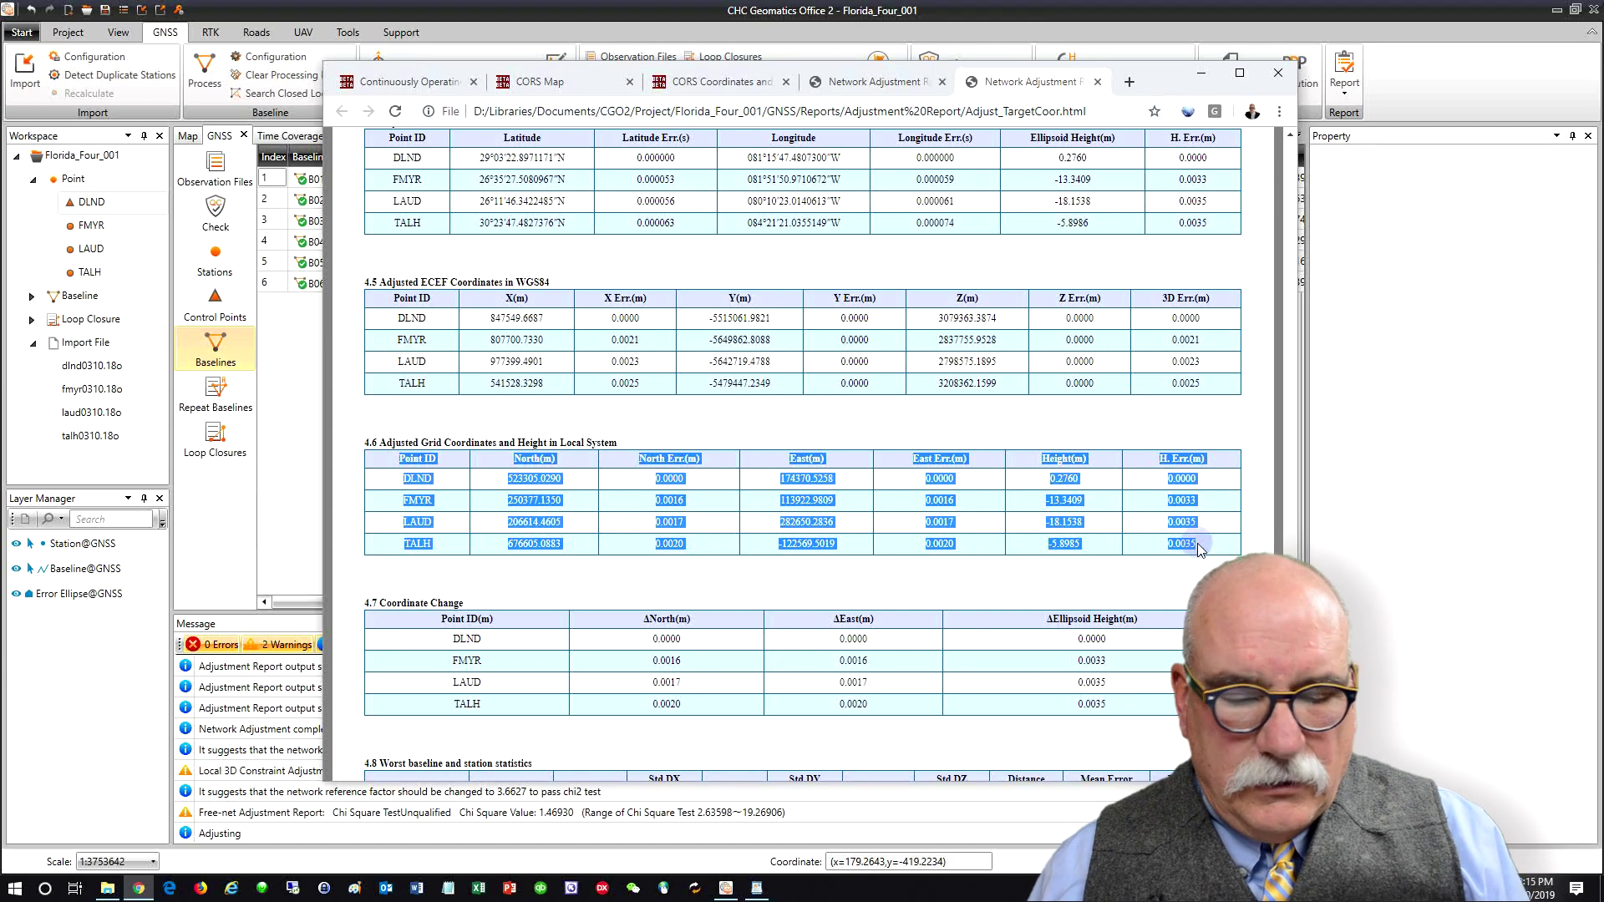
pyautogui.click(478, 887)
pyautogui.click(573, 258)
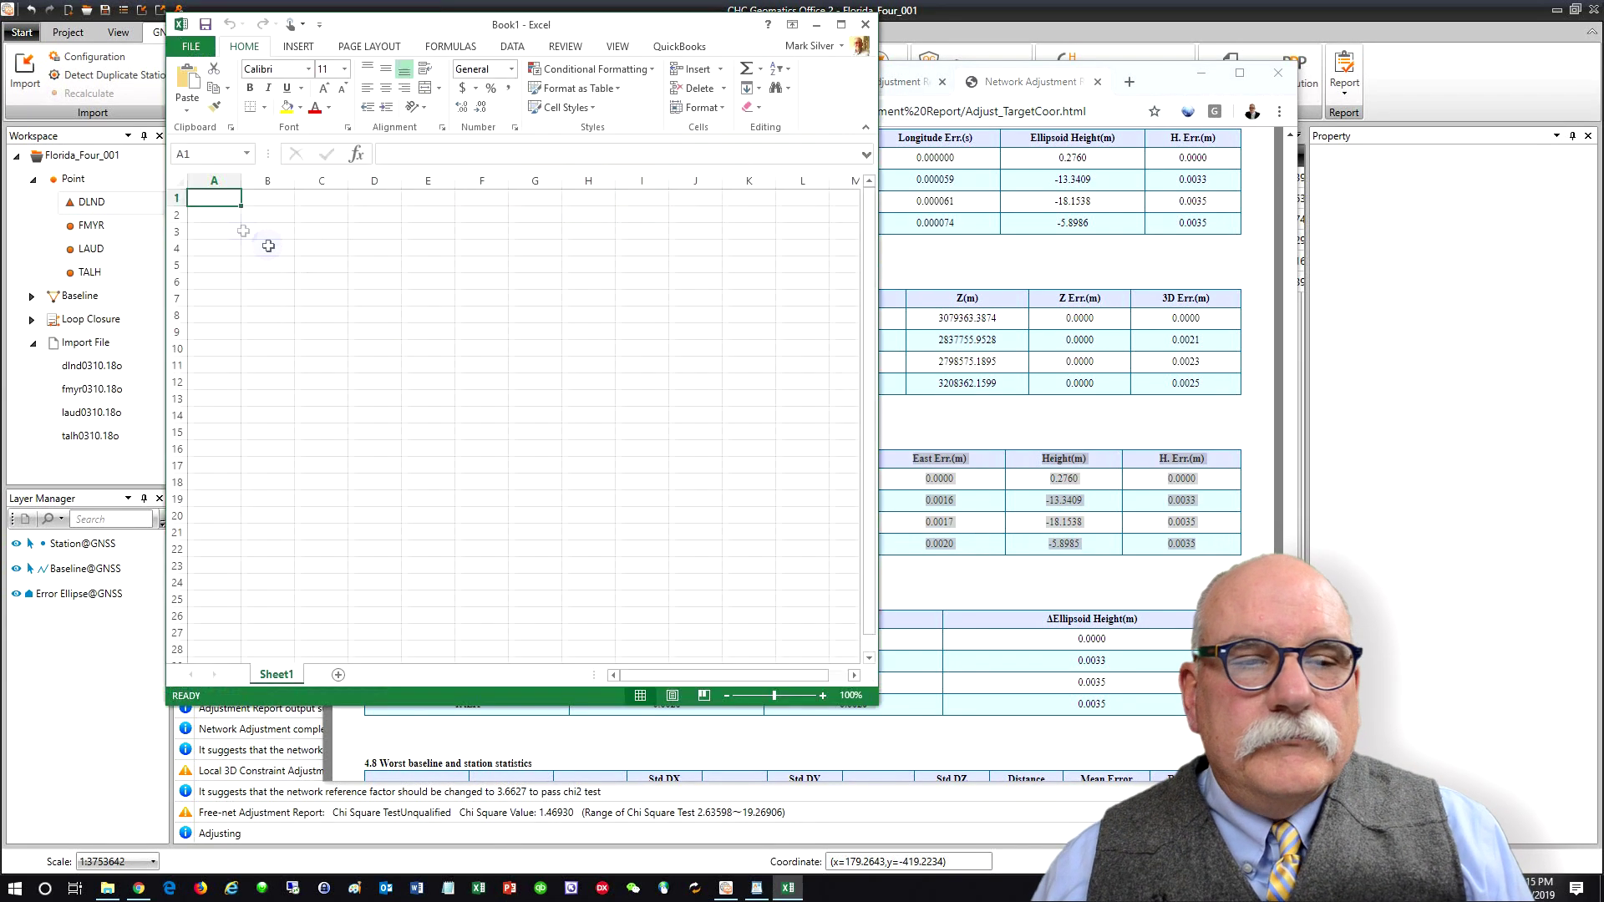
pyautogui.click(213, 214)
pyautogui.write('Point ID\tNorth(m)\tNorth Err.(m)\tEast(m)\tEast Err.(m)\tHeight(m)\tH. Err.(m) DLND\t523305.03\t0\t174370.53\t0\t0.276\t0 FMYR\t250377.14\t0.0016\t113922.98\t0.0016\t-13.3409\t0.0033 LAUD\t206614.46\t0.0017\t282650.28\t0.0017\t-18.1538\t0.0035 TALH\t676605.09\t0.002\t-122569.5\t0.002\t-5.8985\t0.0035')
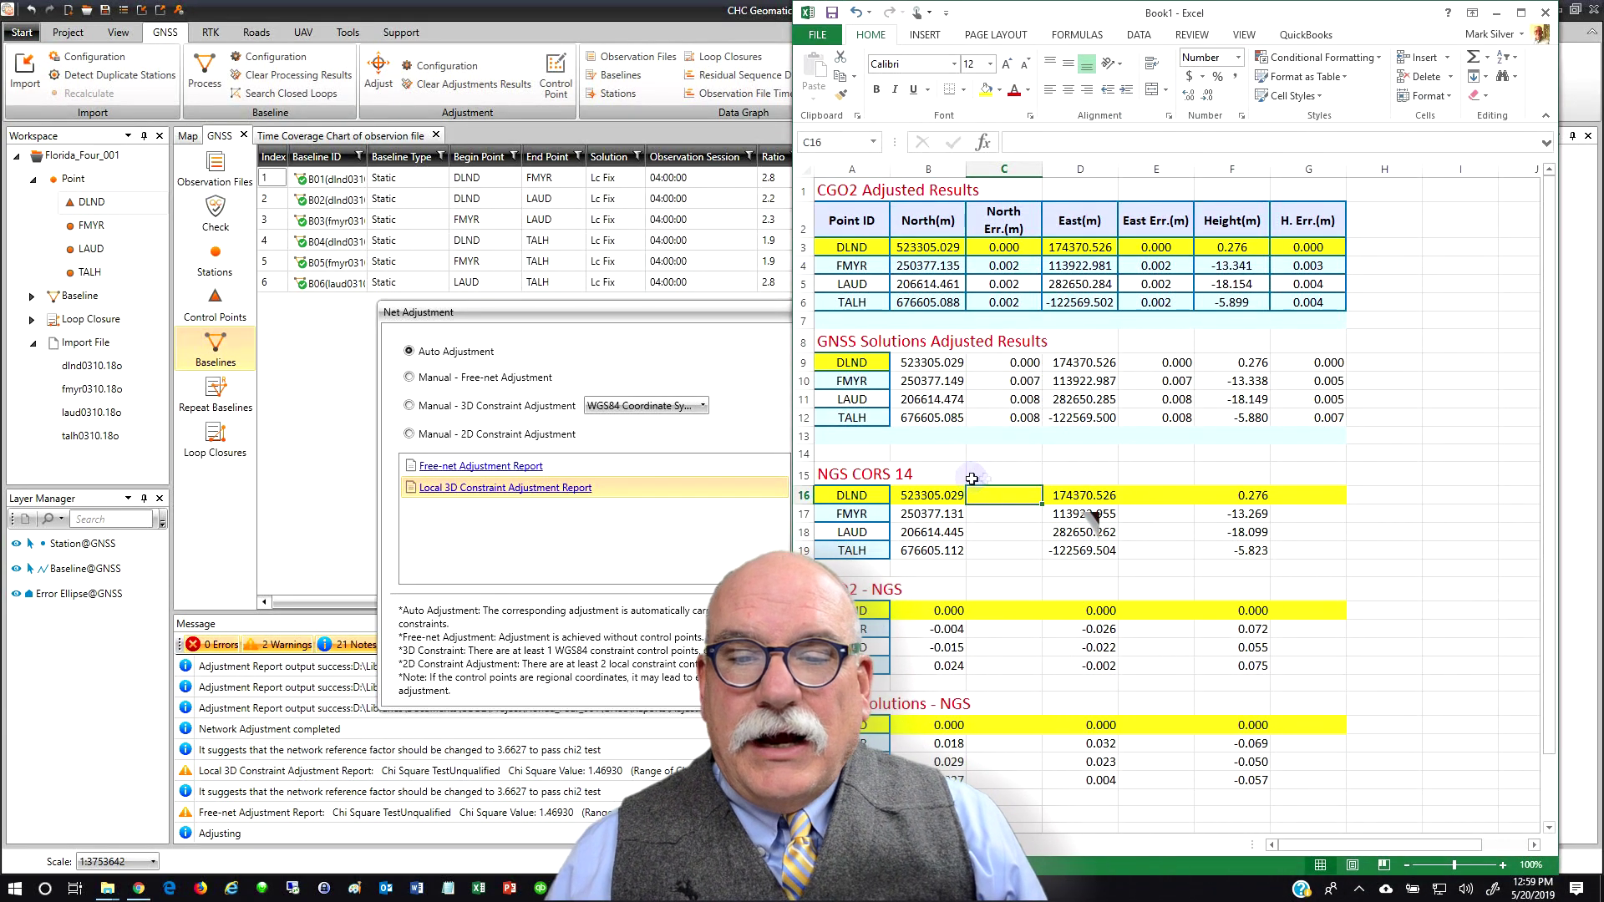
# Step: Examine the NGS CORS 14 coordinates and the CGO2 - NGS differences in the Excel comparison sheet
pyautogui.moveTo(854, 496); pyautogui.dragTo(1321, 559)
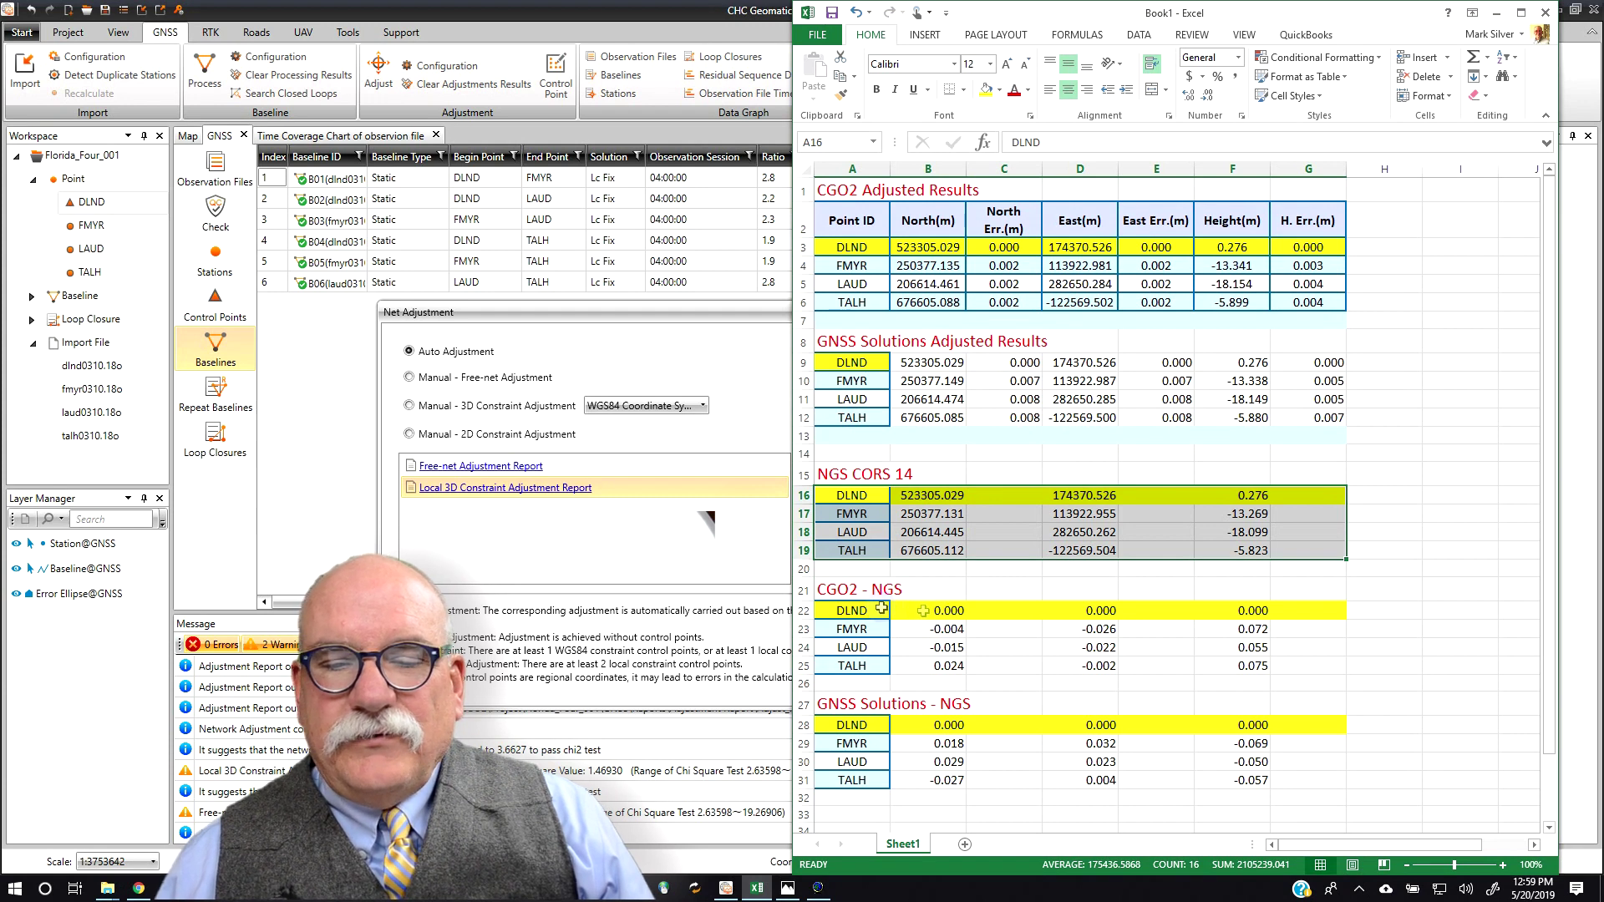
pyautogui.moveTo(919, 609); pyautogui.dragTo(1296, 660)
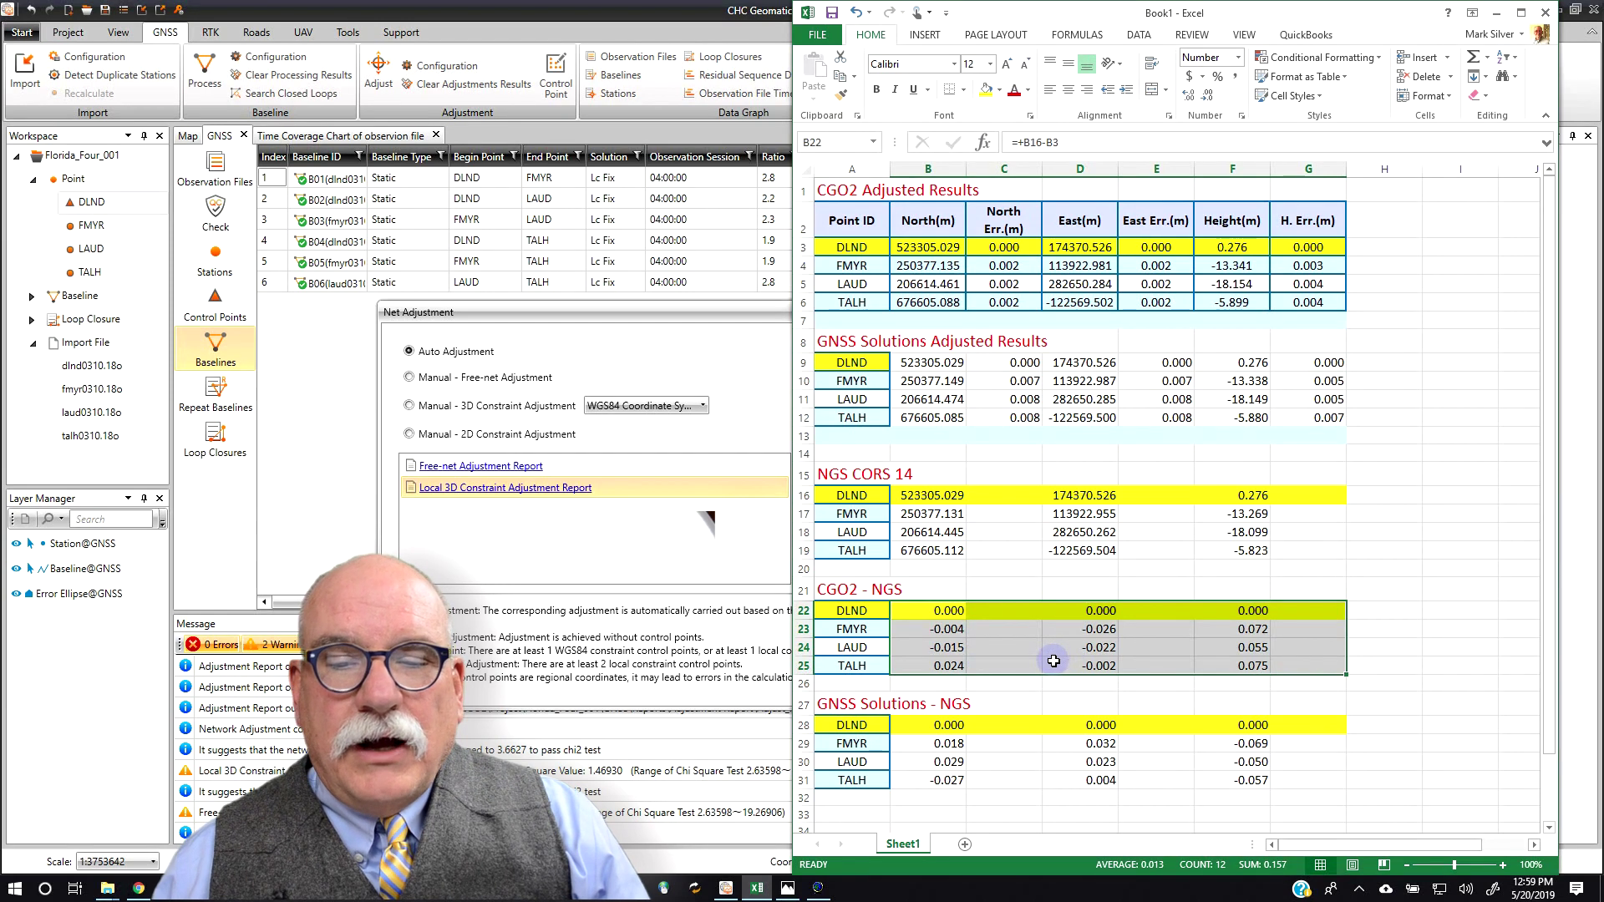
# Step: Return to CHC Geomatics Office 2, clear the adjustment report list and close the Net Adjustment dialog
pyautogui.click(288, 442)
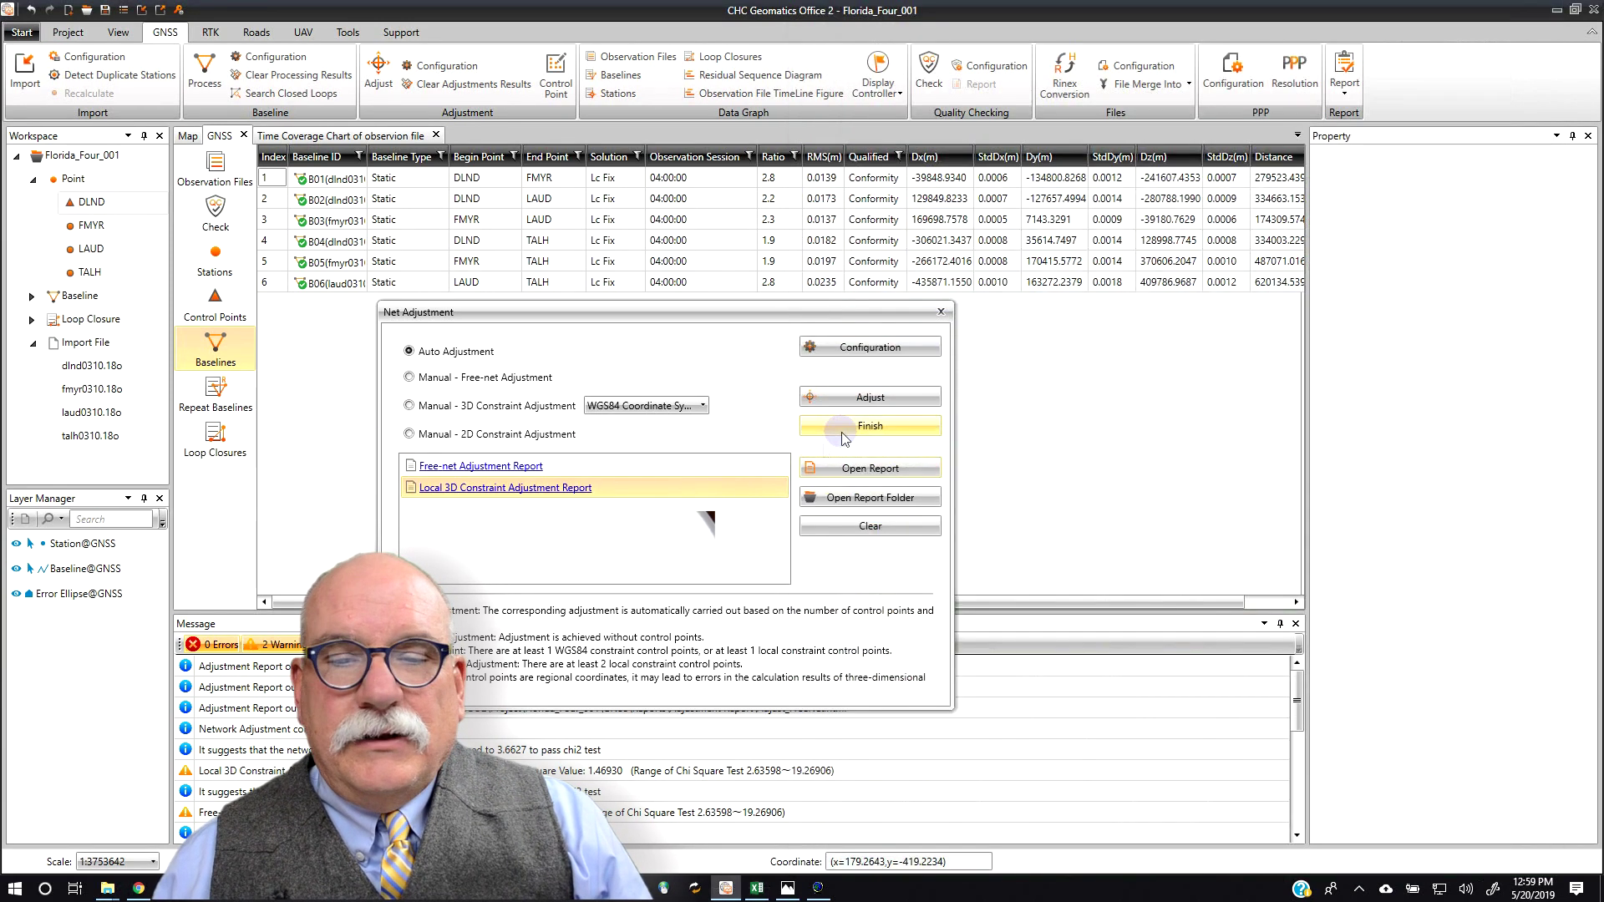
pyautogui.click(891, 527)
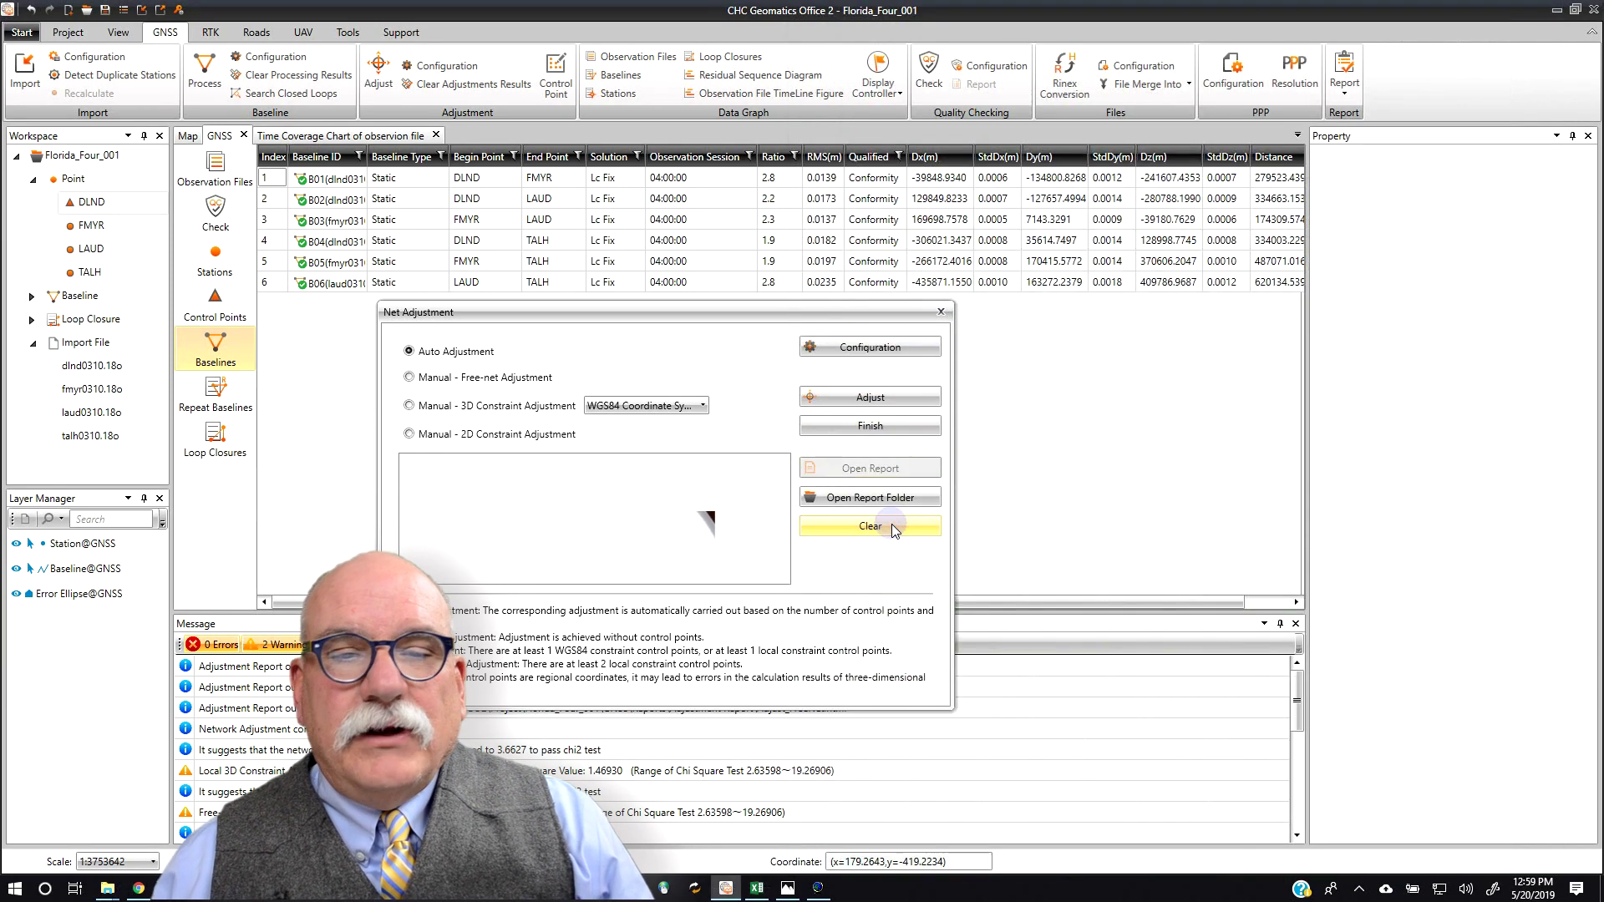
pyautogui.click(940, 312)
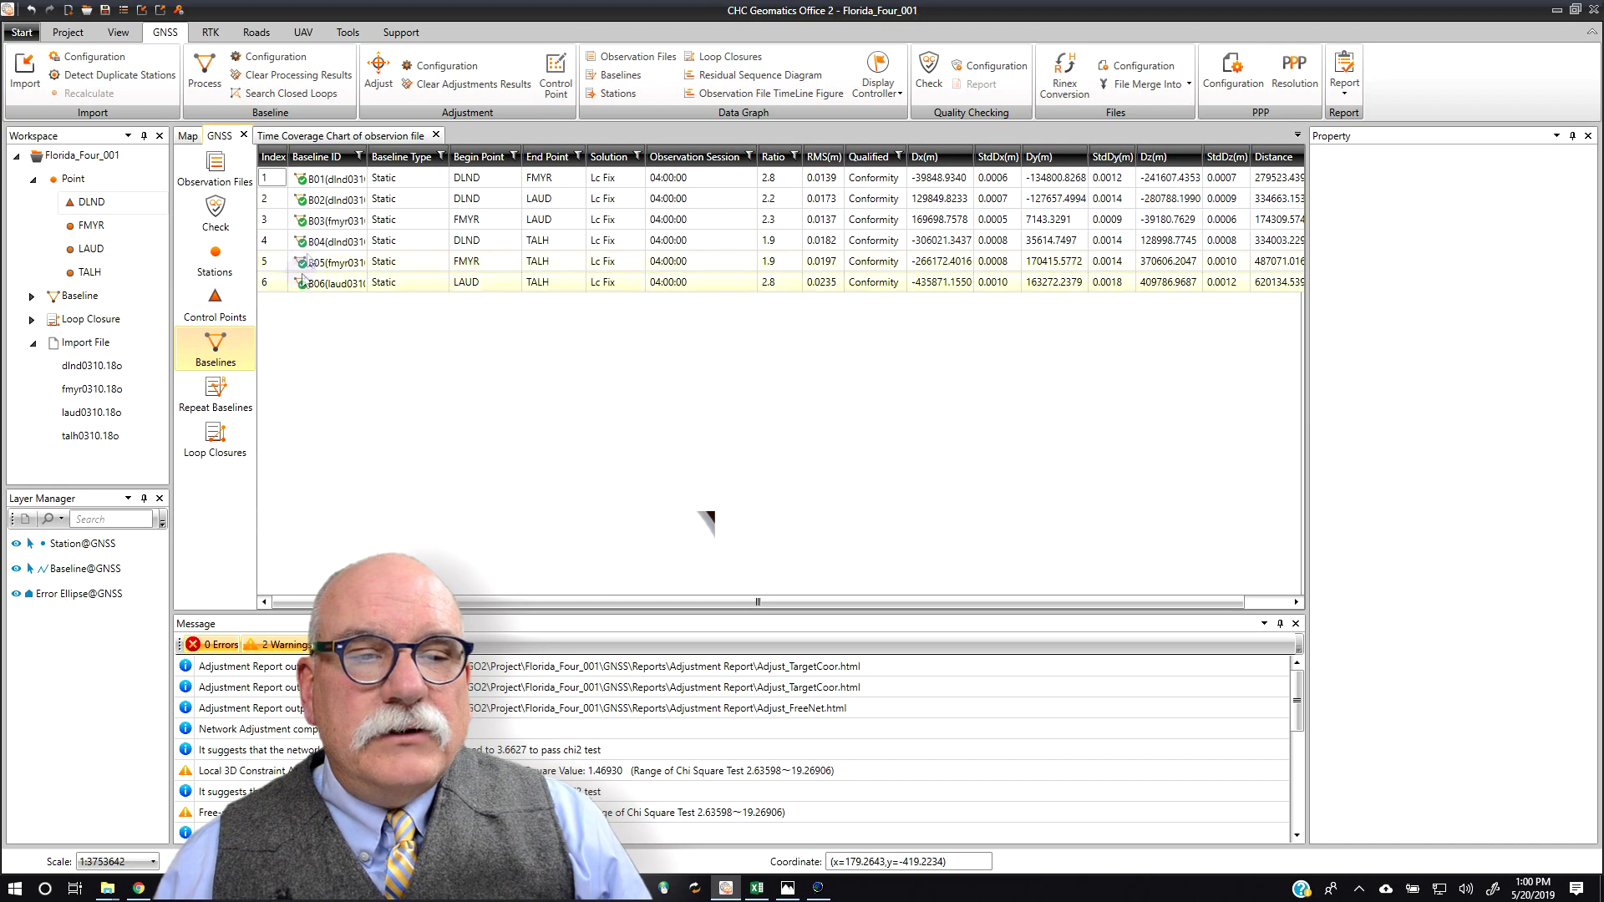
# Step: Display the network map and add a Bing Map(Vector) online background to it
pyautogui.click(188, 135)
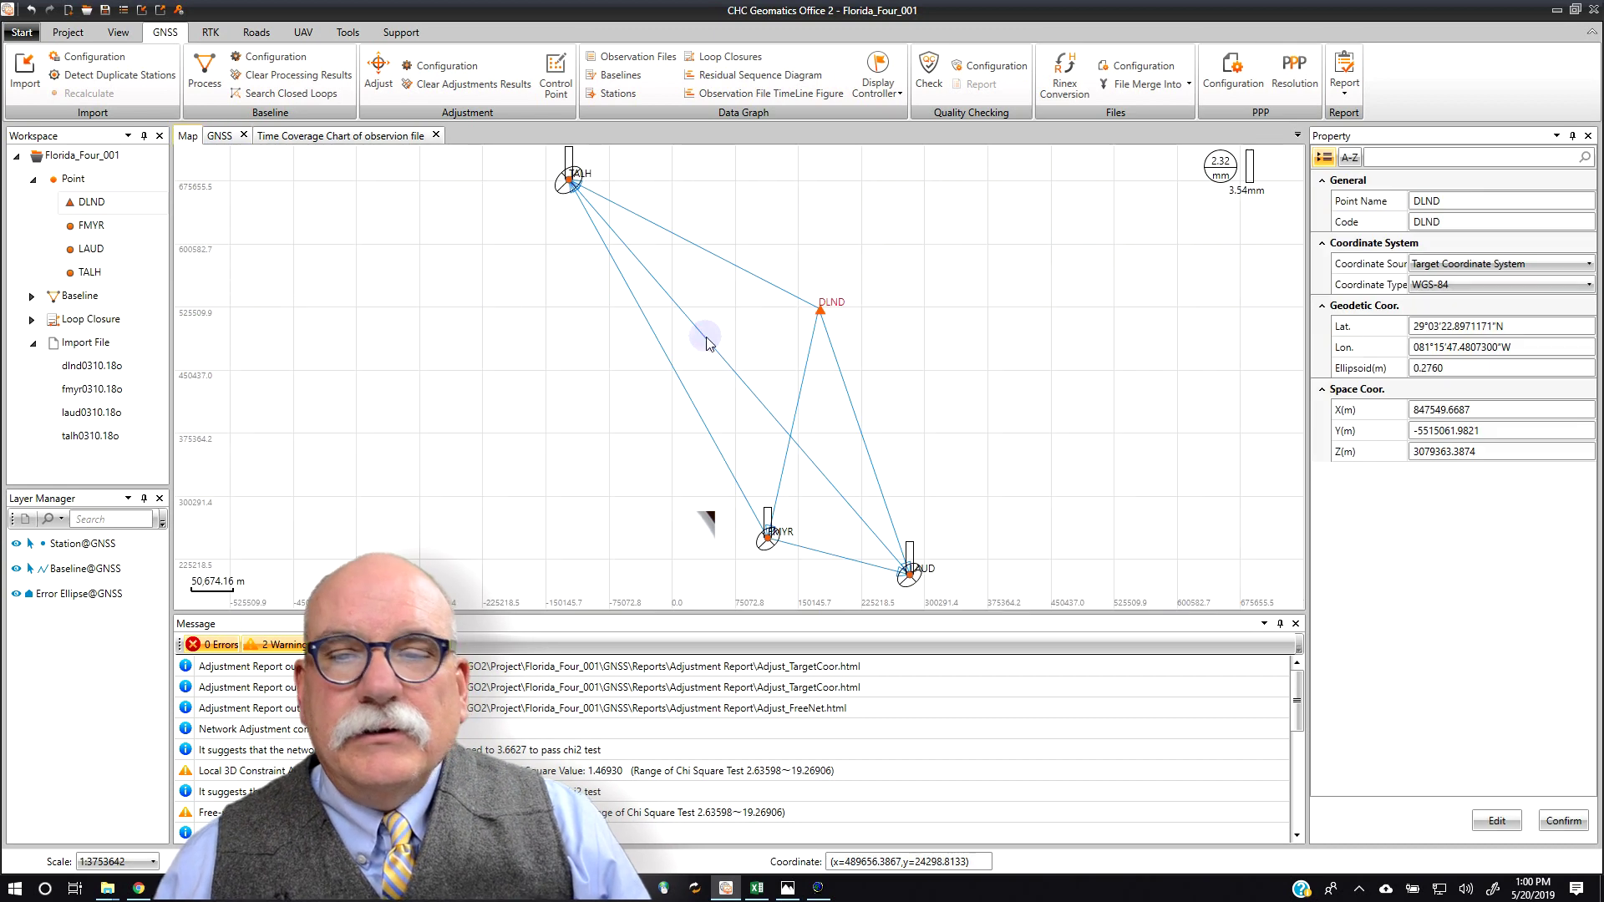
pyautogui.rightClick(947, 290)
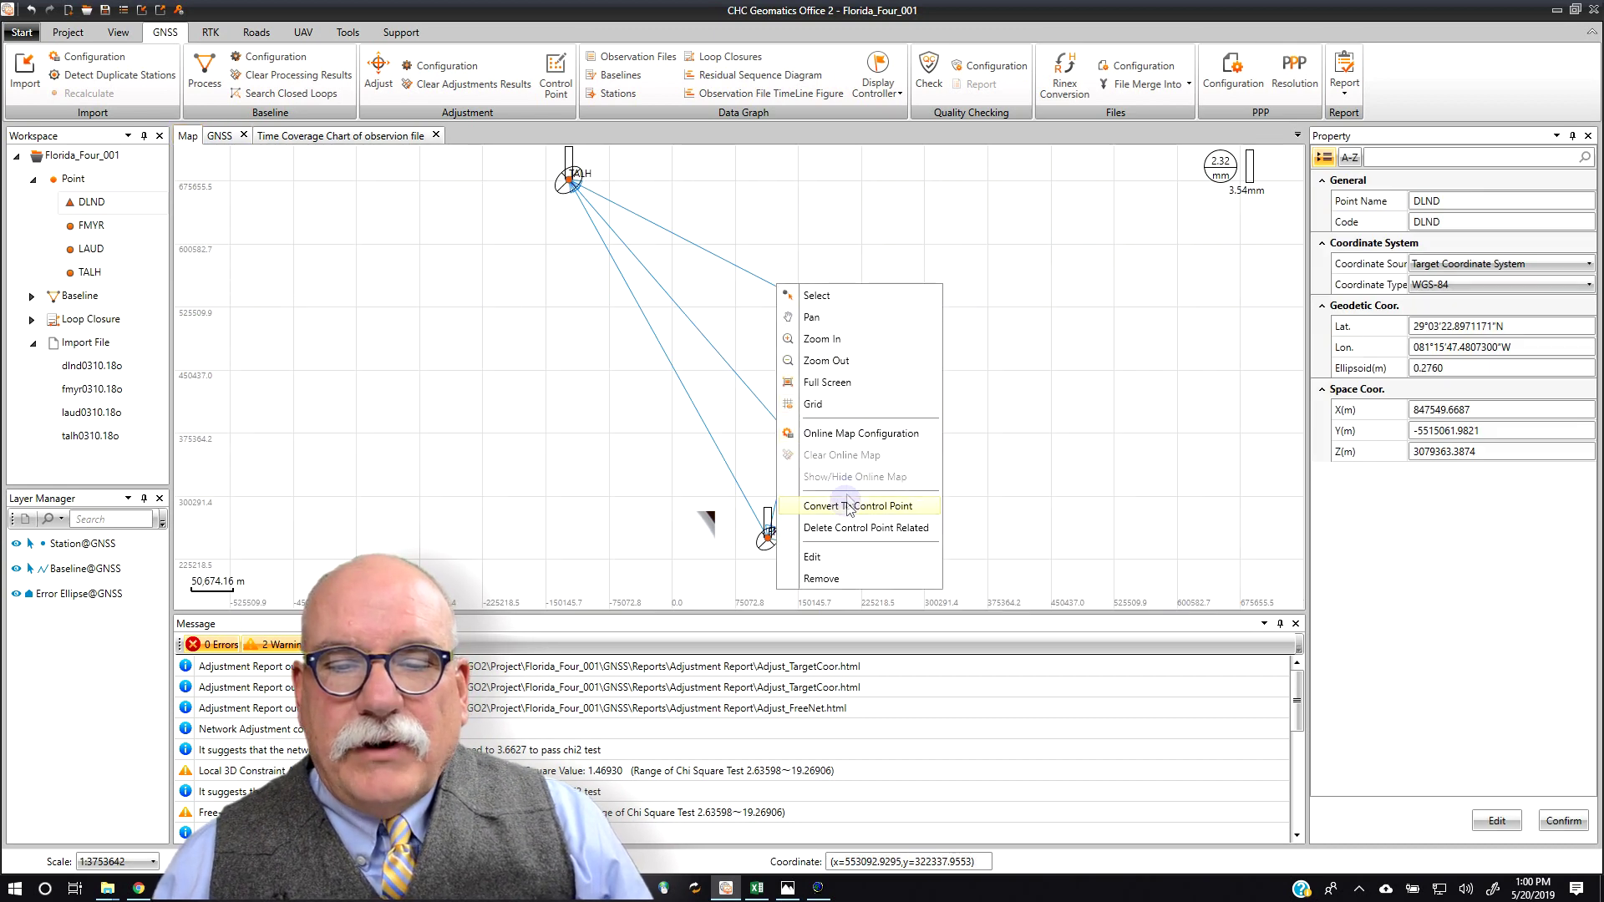
pyautogui.click(856, 433)
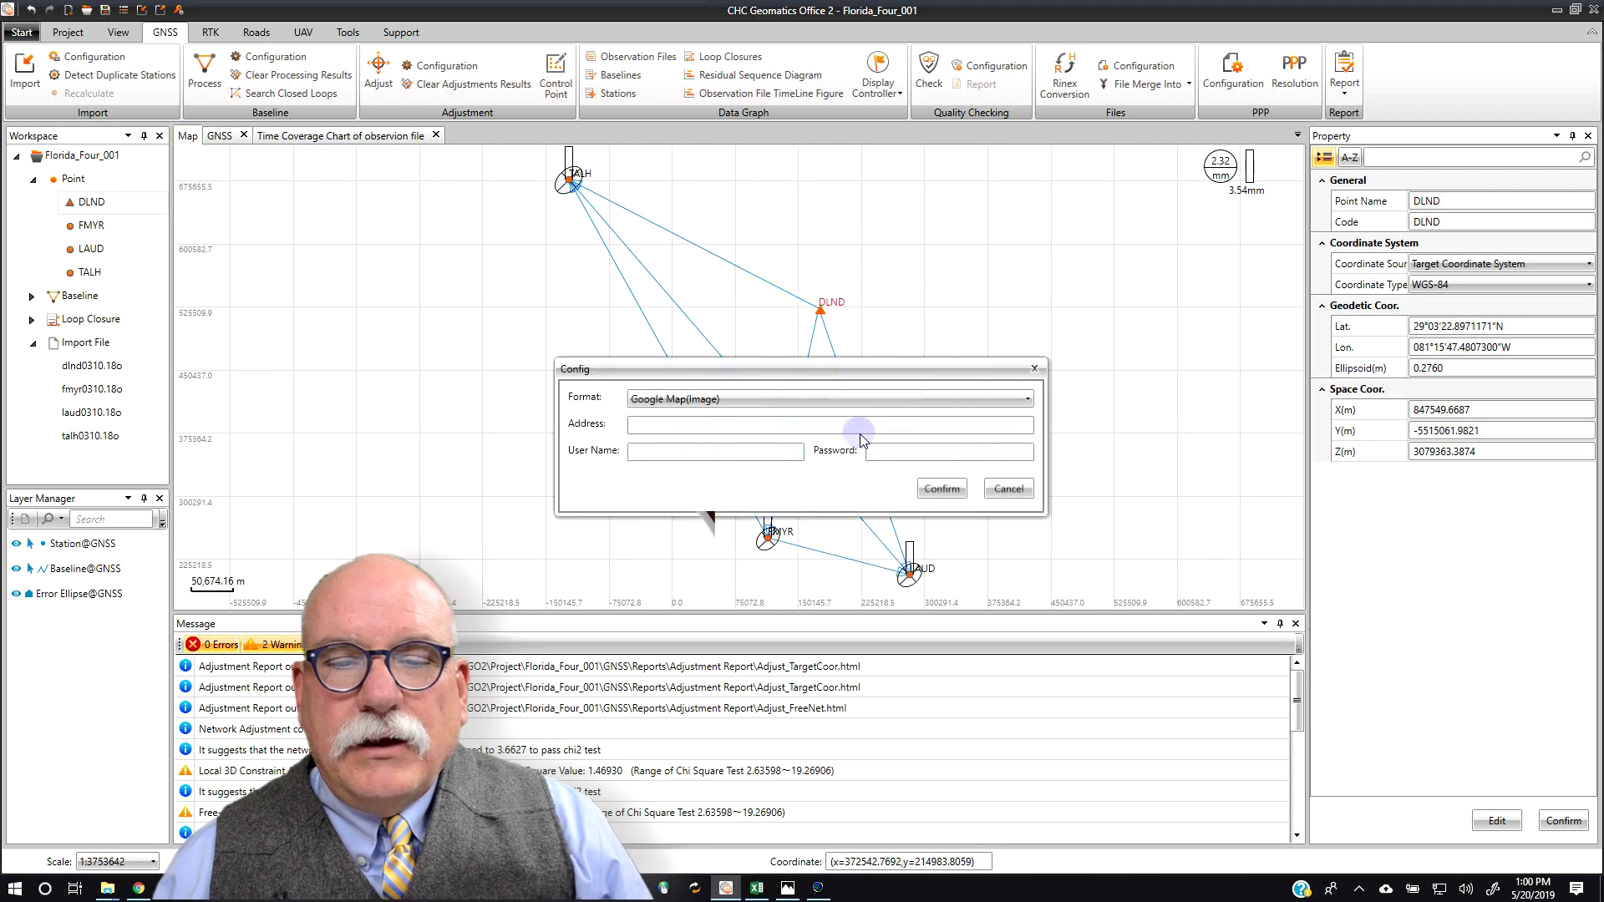
pyautogui.click(850, 402)
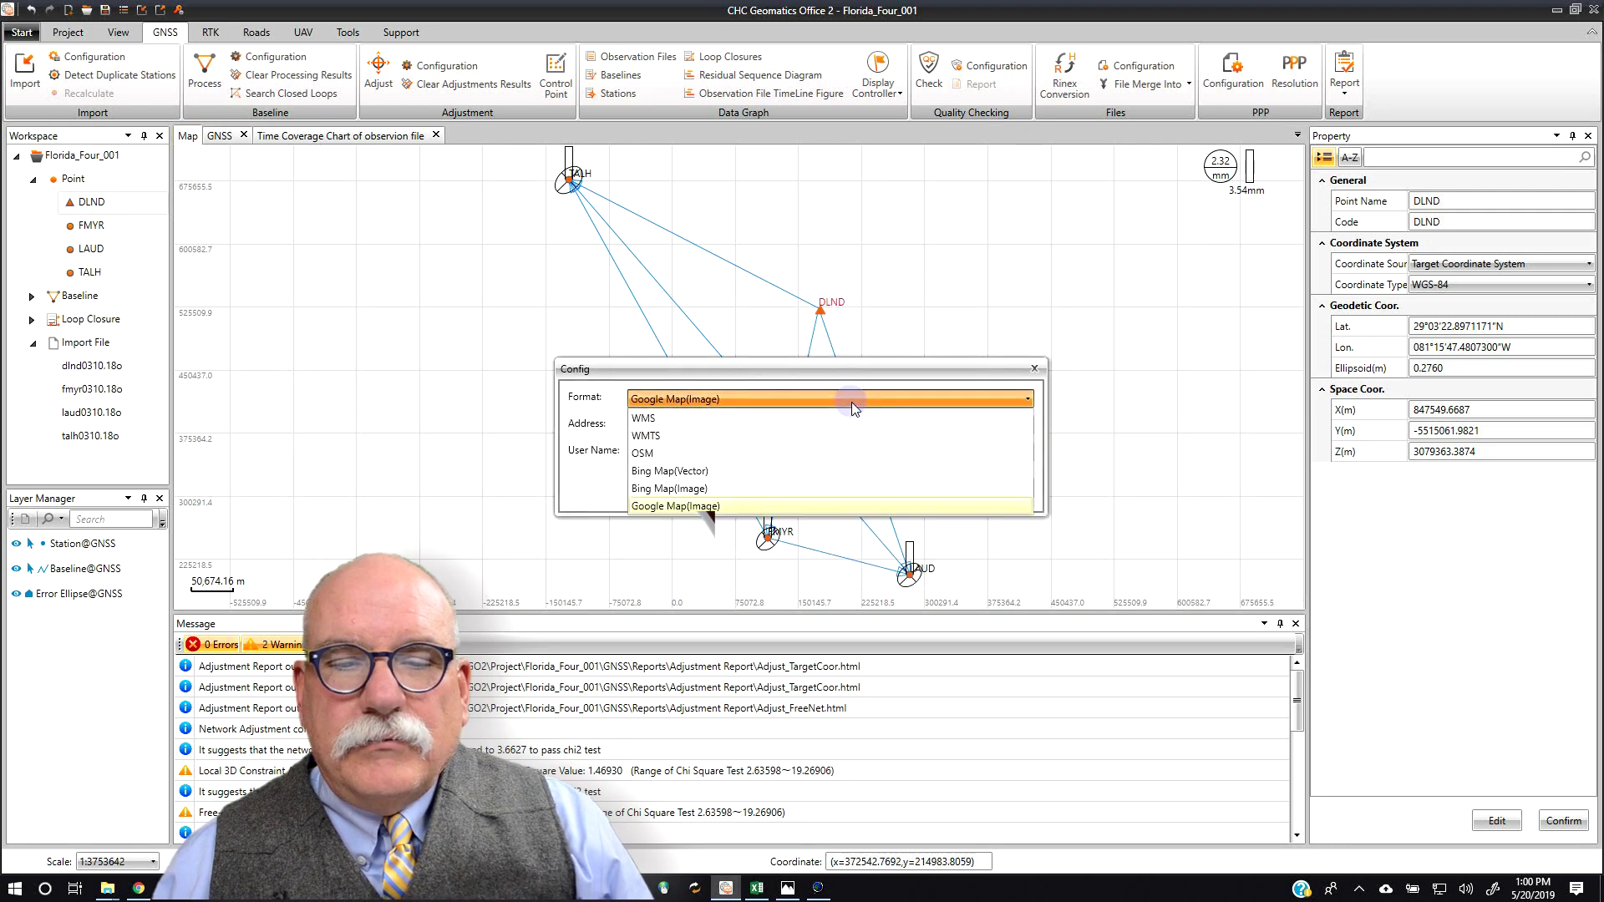
pyautogui.click(752, 472)
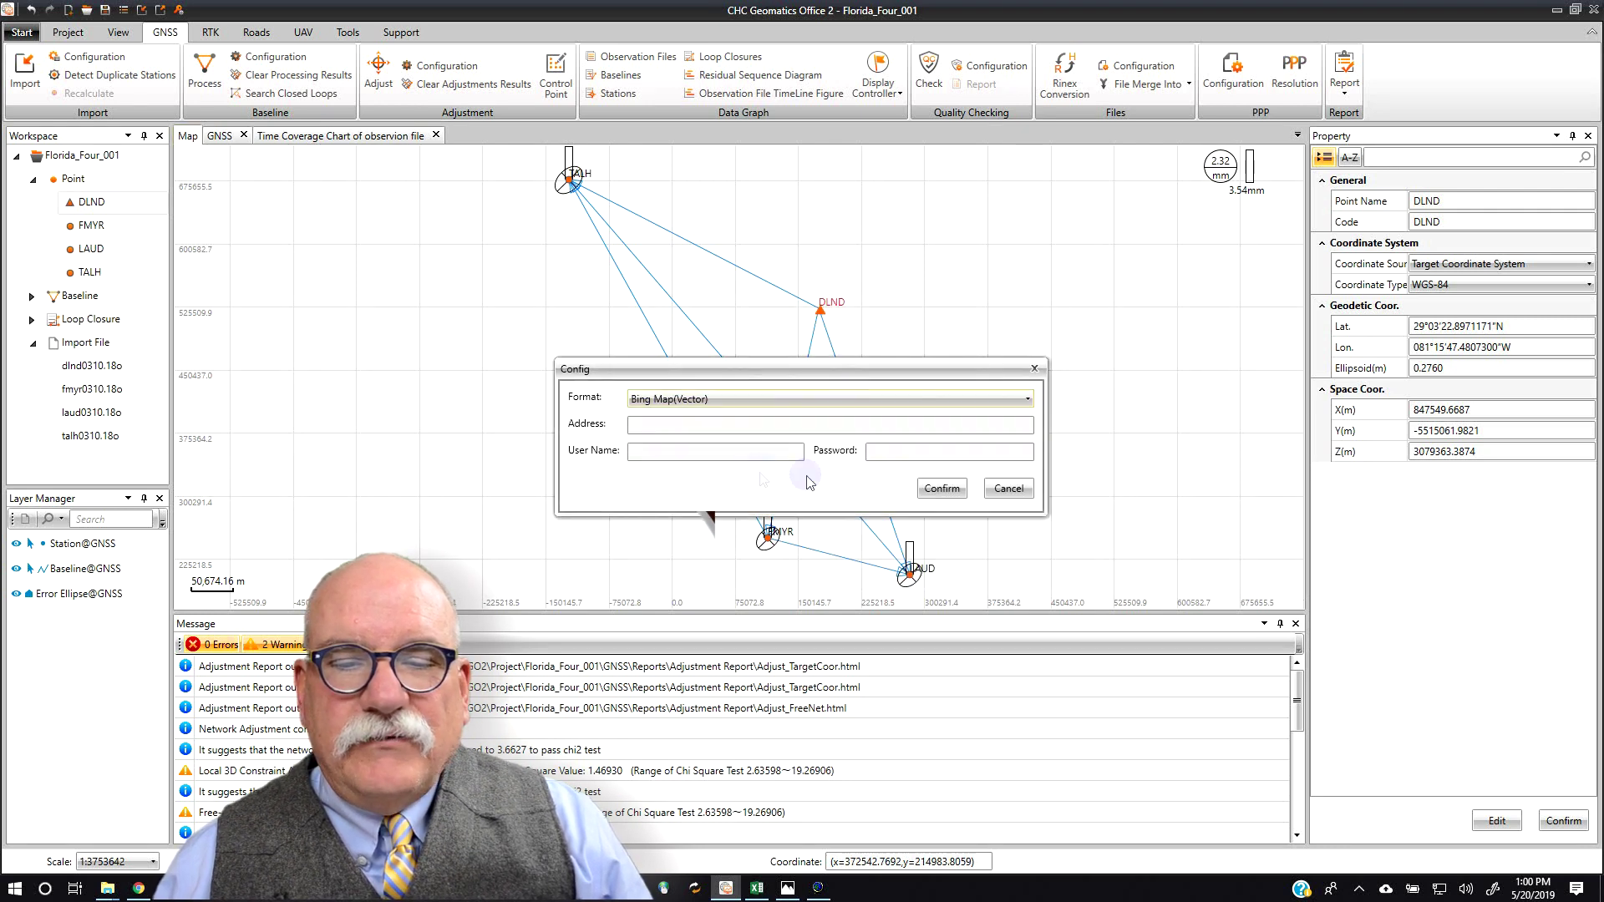
pyautogui.click(923, 487)
pyautogui.click(904, 491)
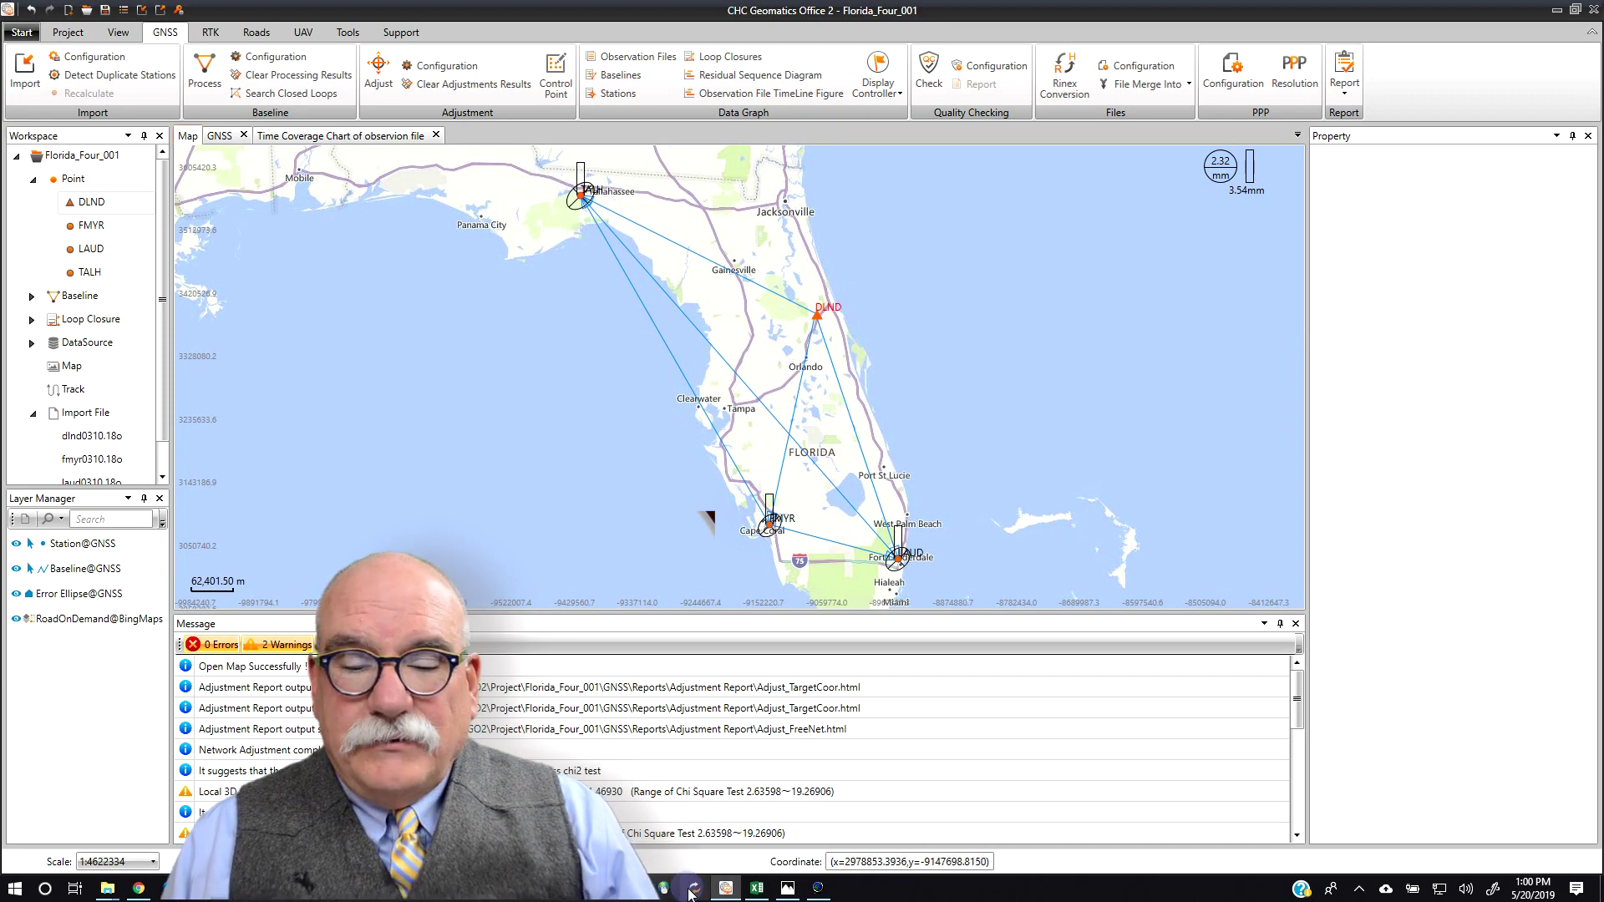
# Step: Switch to the Excel comparison sheet and examine the height differences of the four stations in the CGO2 - NGS table
pyautogui.click(757, 888)
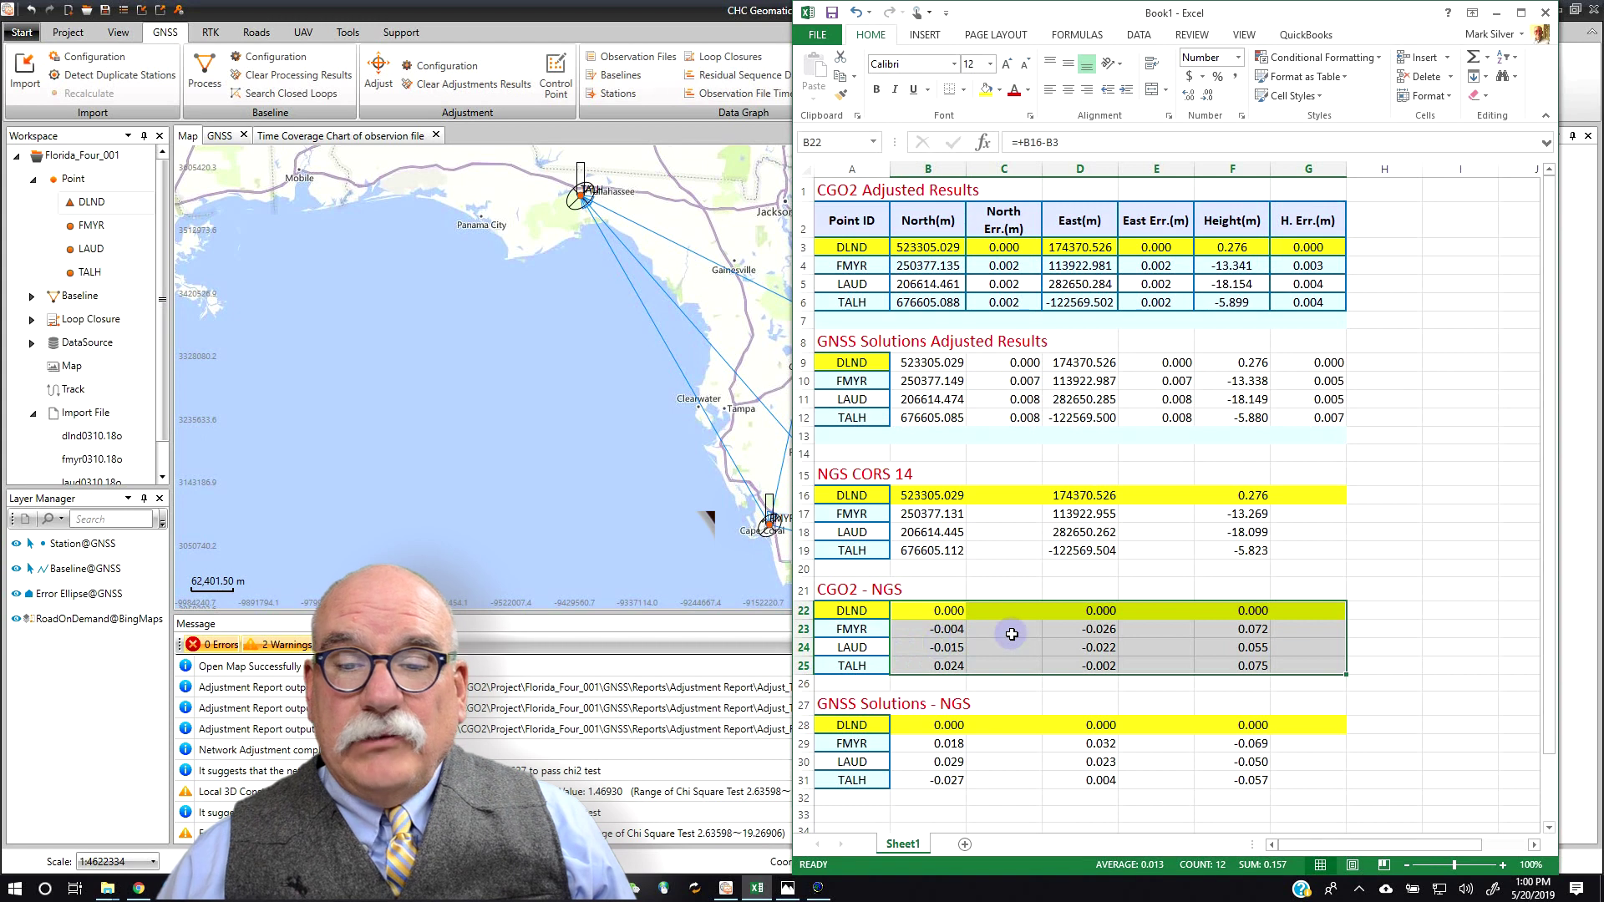
pyautogui.moveTo(1244, 611); pyautogui.dragTo(1253, 666)
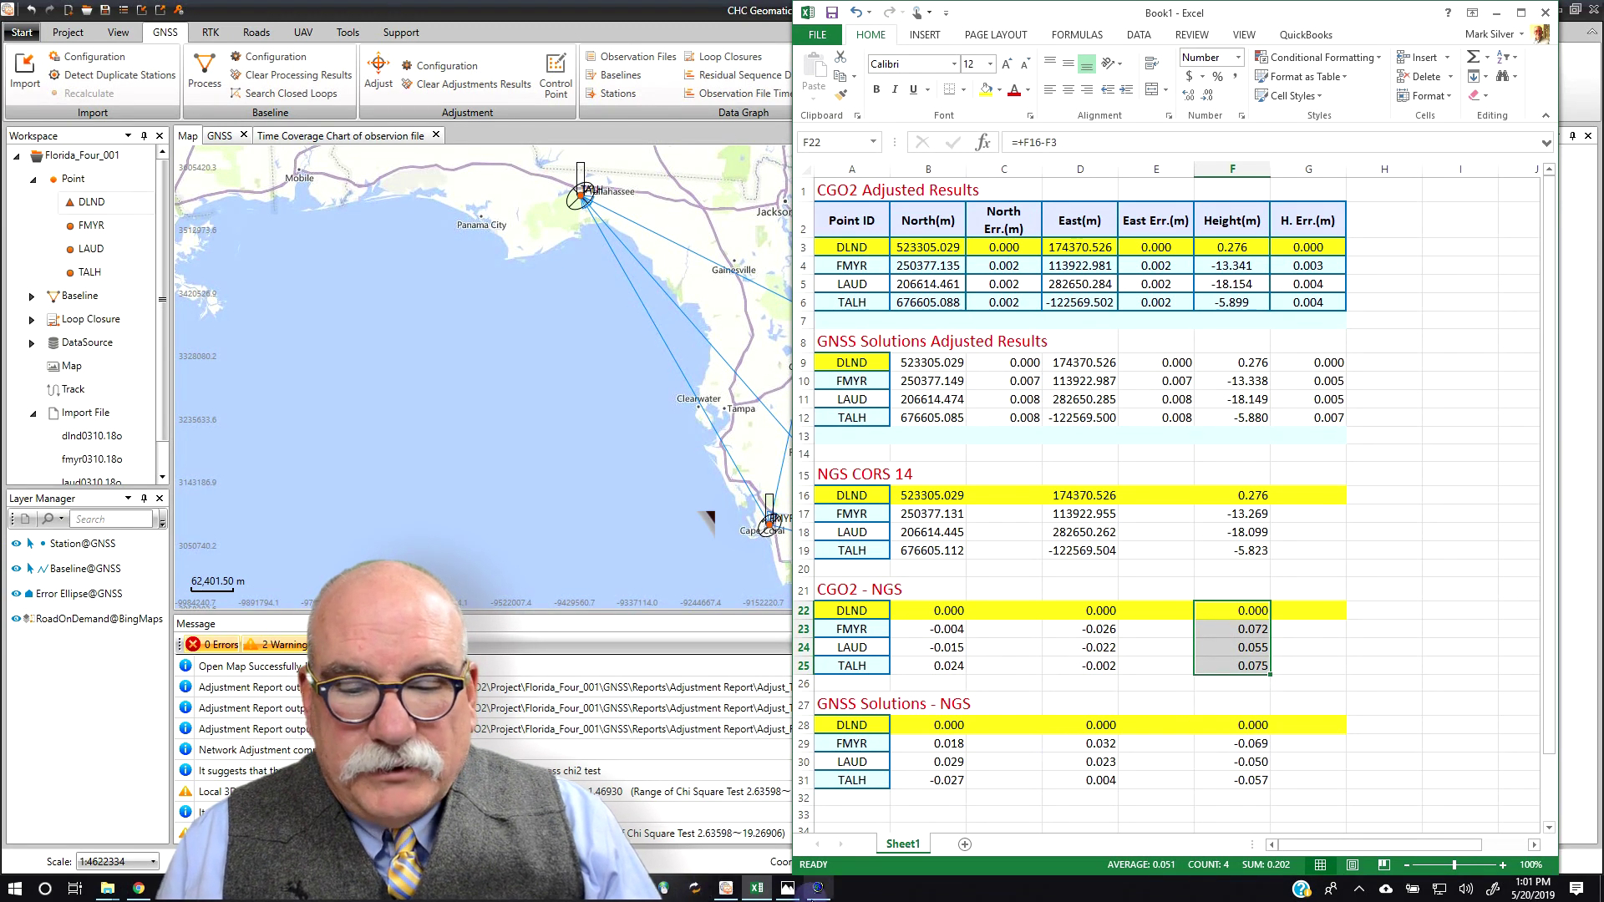
# Step: Switch to GNSS Solutions and inspect the fixed DLND point and the processed vectors in the Florida4 workbook
pyautogui.click(818, 888)
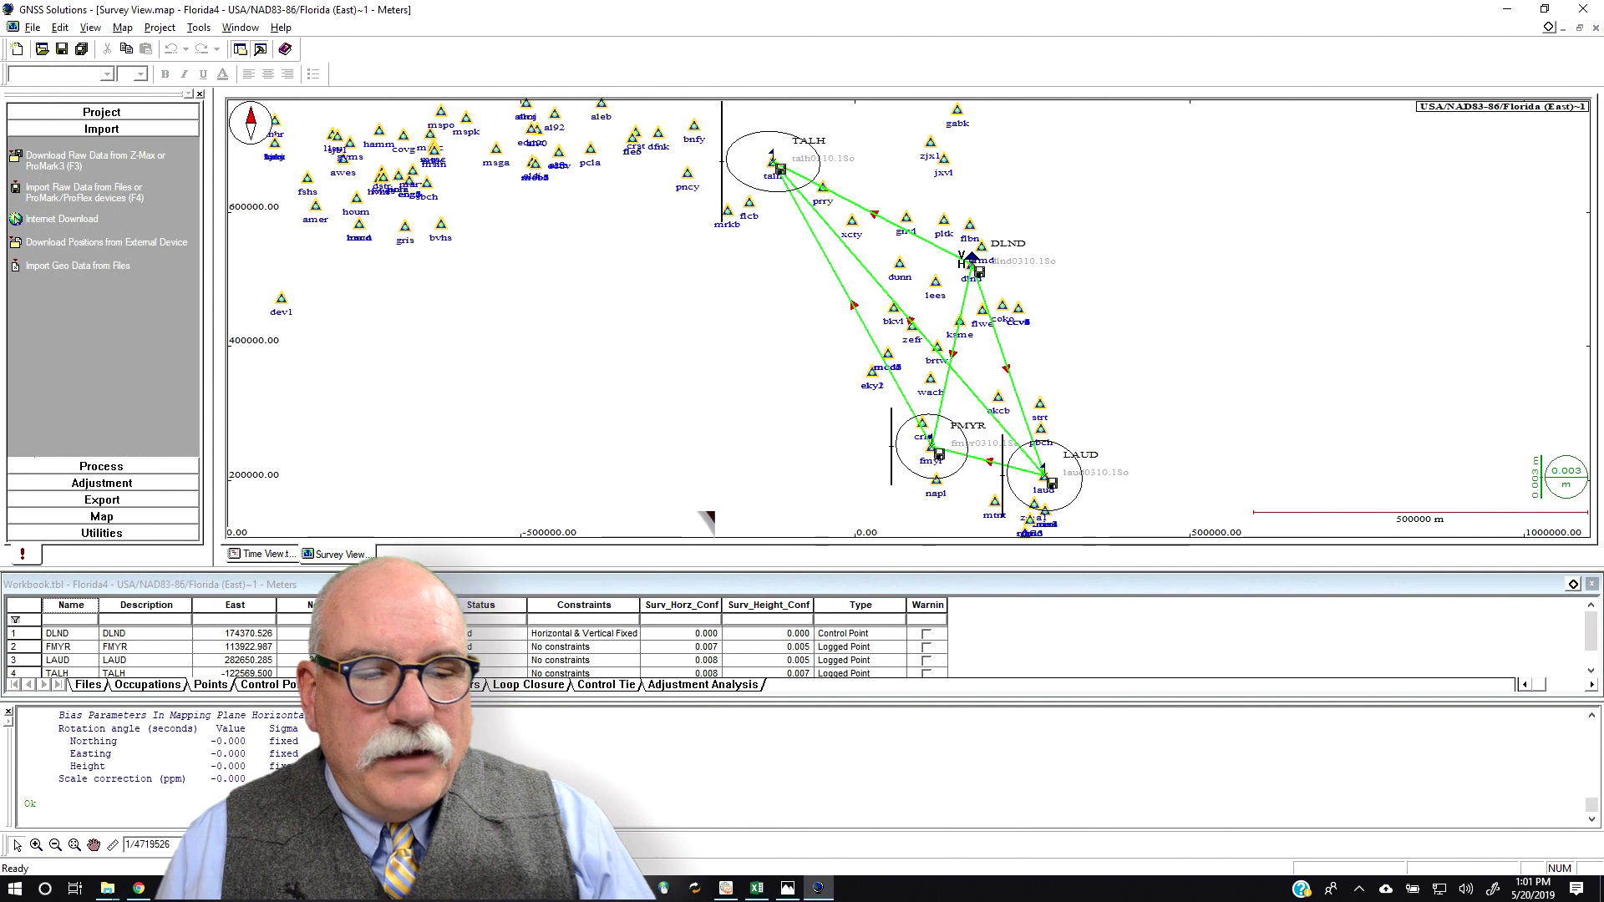
pyautogui.click(25, 633)
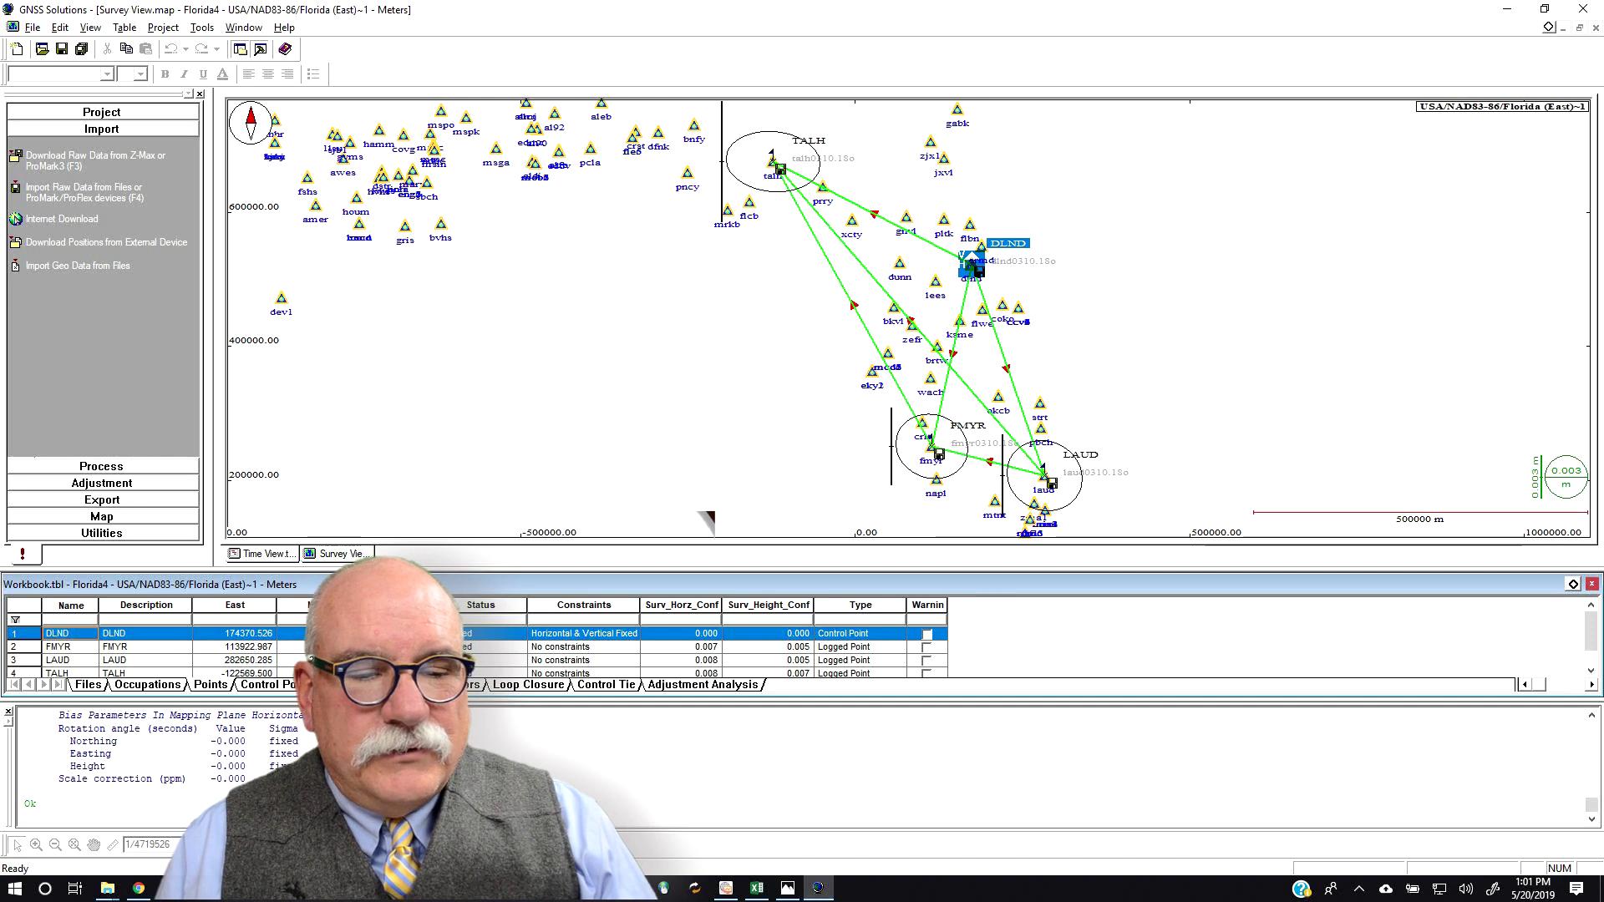
pyautogui.click(326, 684)
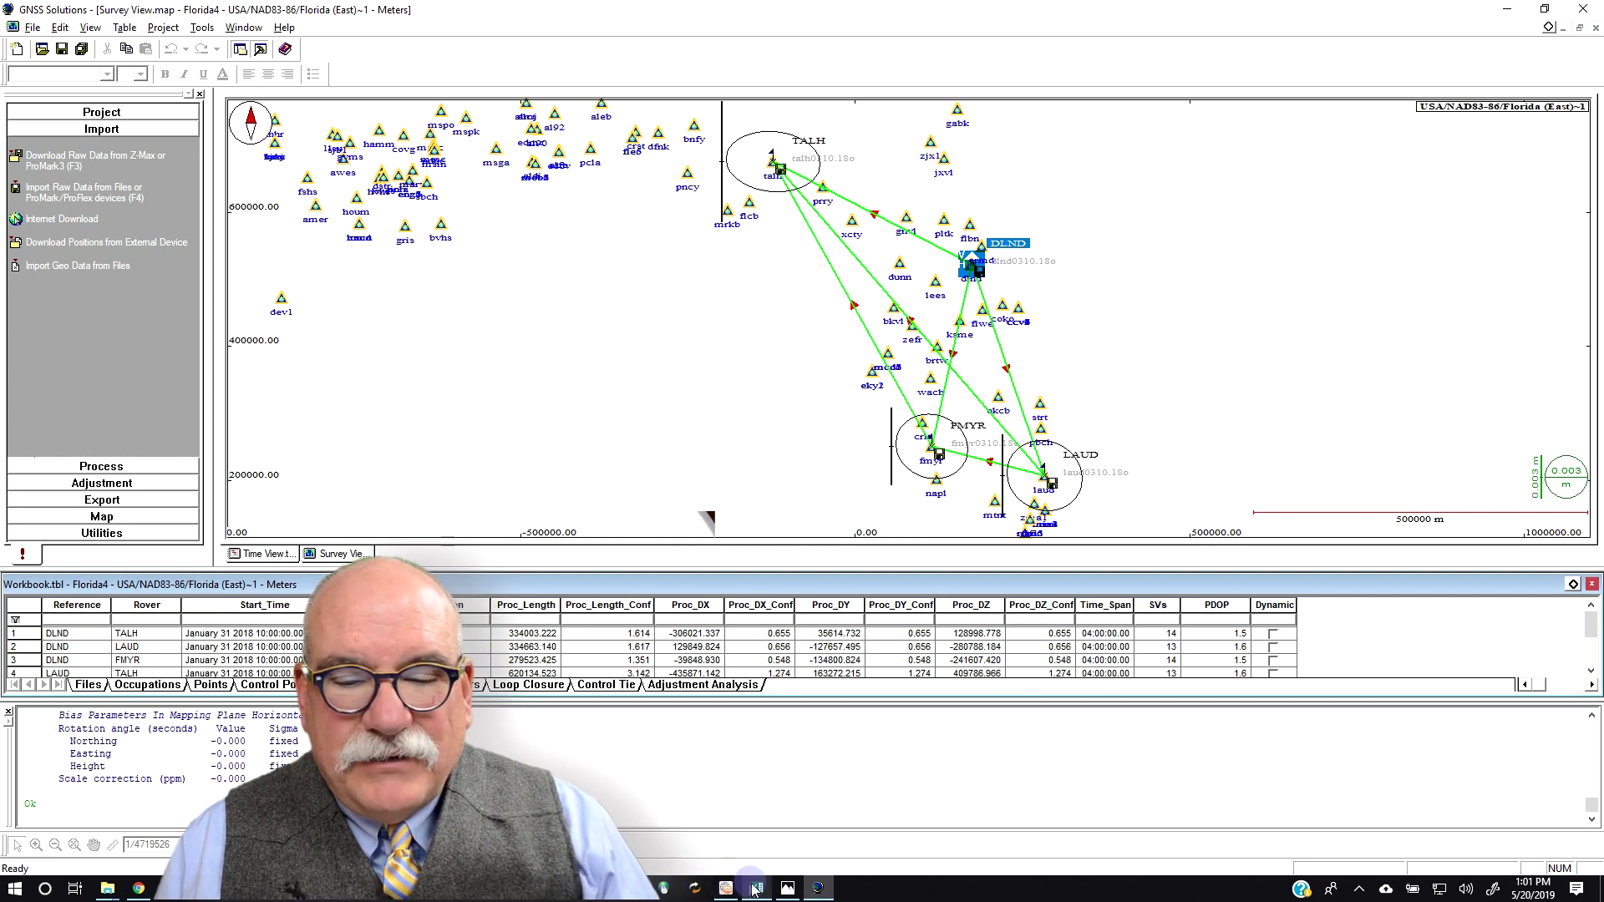
# Step: Return to Excel and examine the GNSS Solutions Adjusted Results and the GNSS Solutions - NGS differences
pyautogui.click(757, 888)
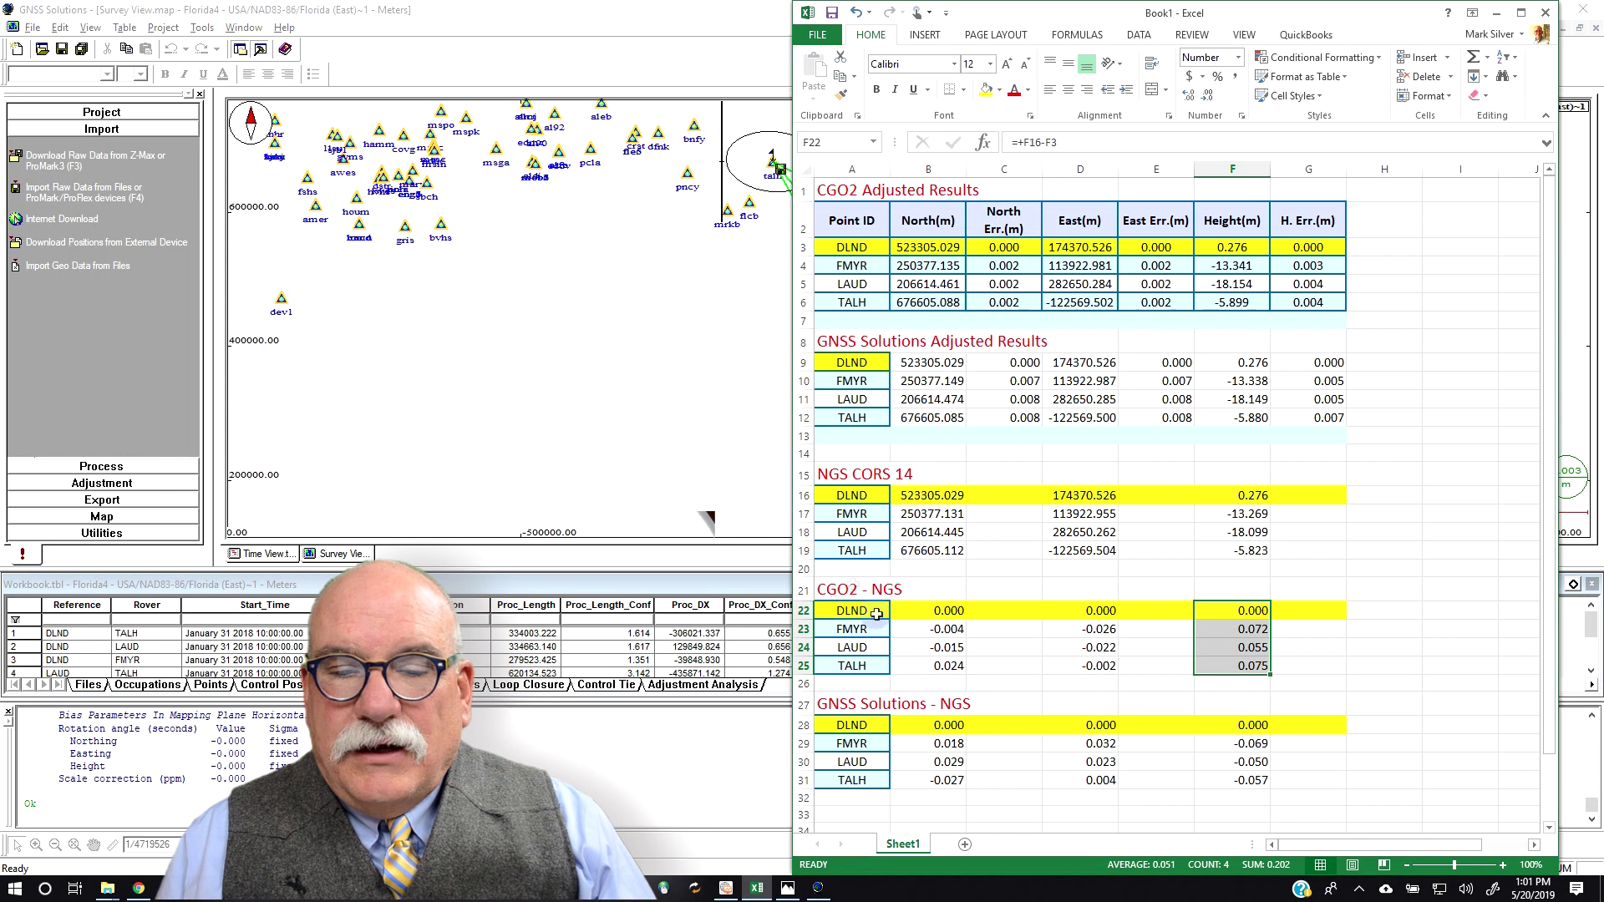
pyautogui.moveTo(852, 362); pyautogui.dragTo(1311, 416)
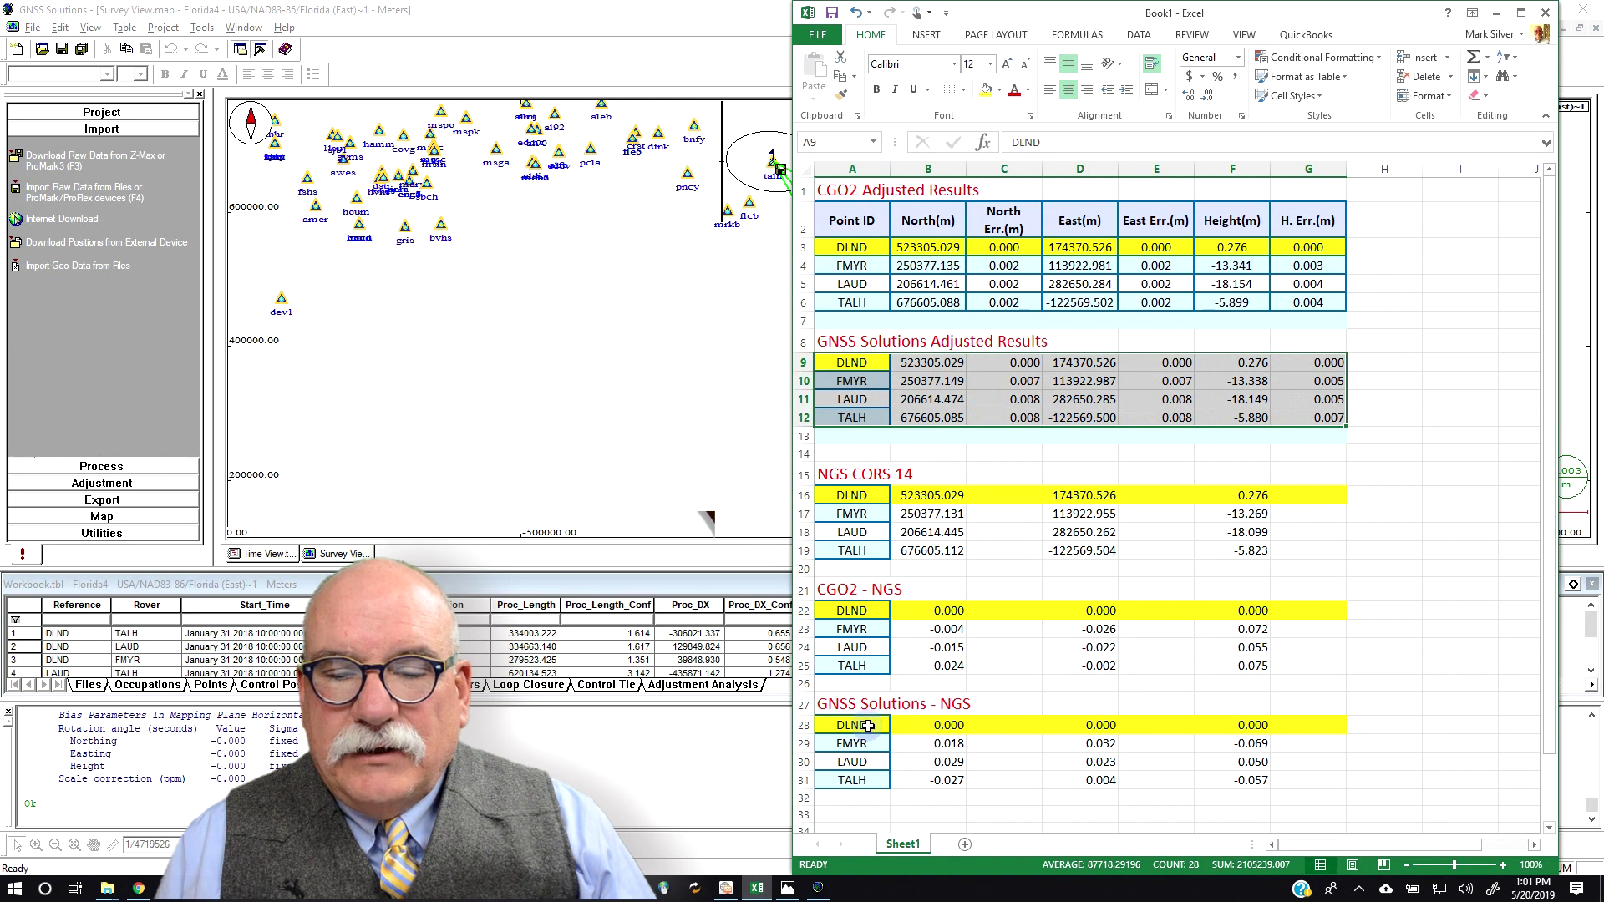
pyautogui.moveTo(867, 725); pyautogui.dragTo(1271, 779)
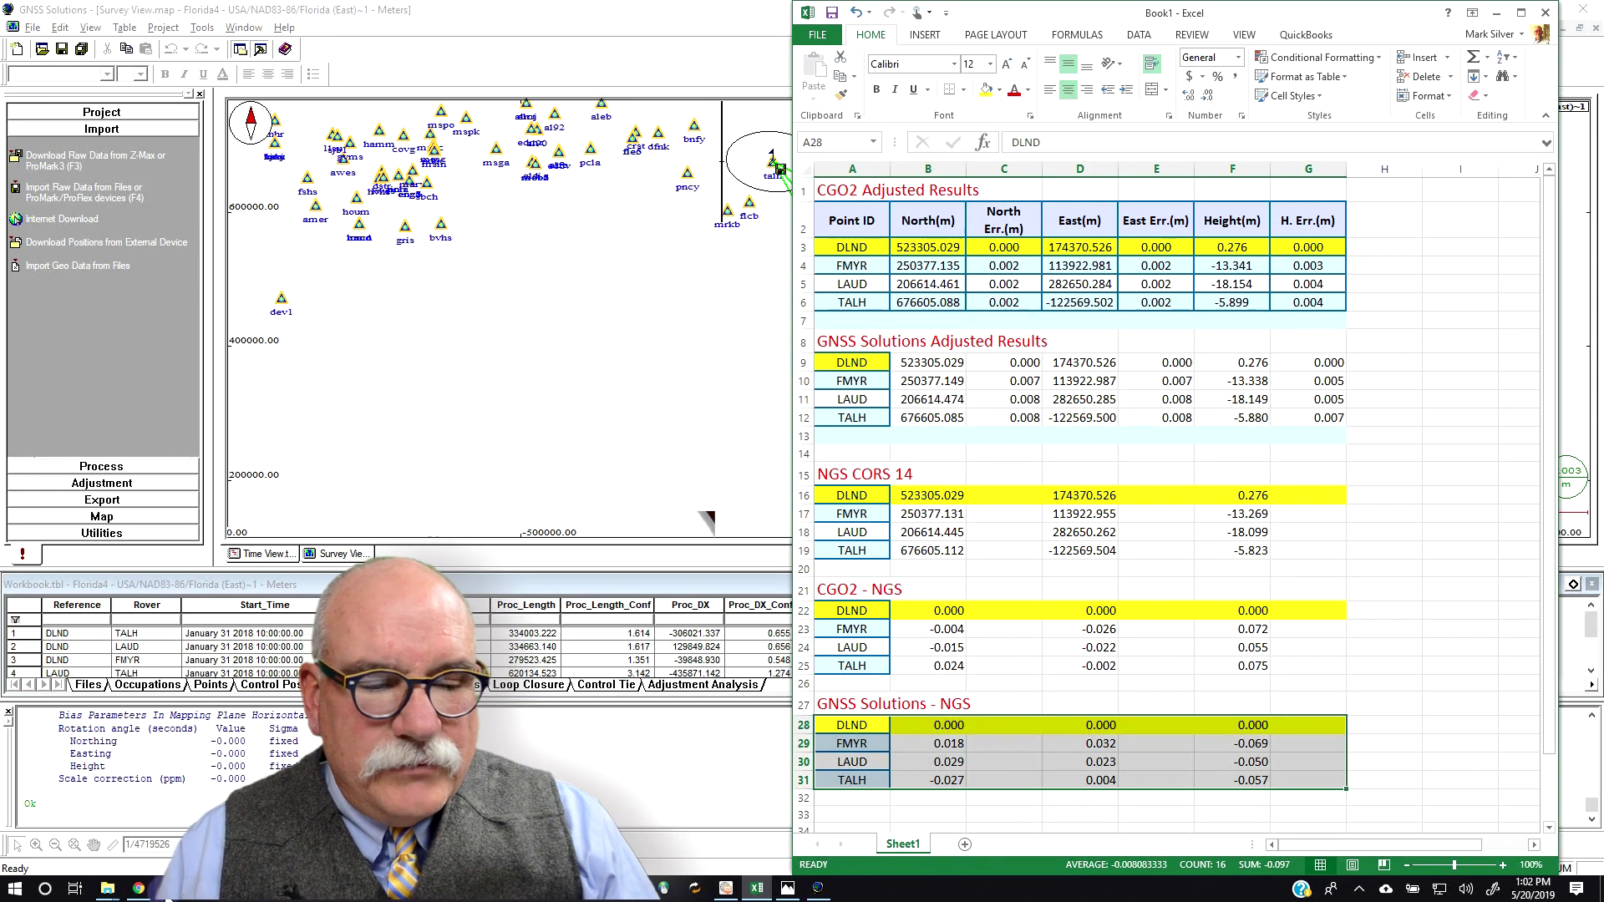
# Step: On the NGS CORS website in the browser, view the short-term time series plots of stations FMYR and LAUD
pyautogui.click(139, 887)
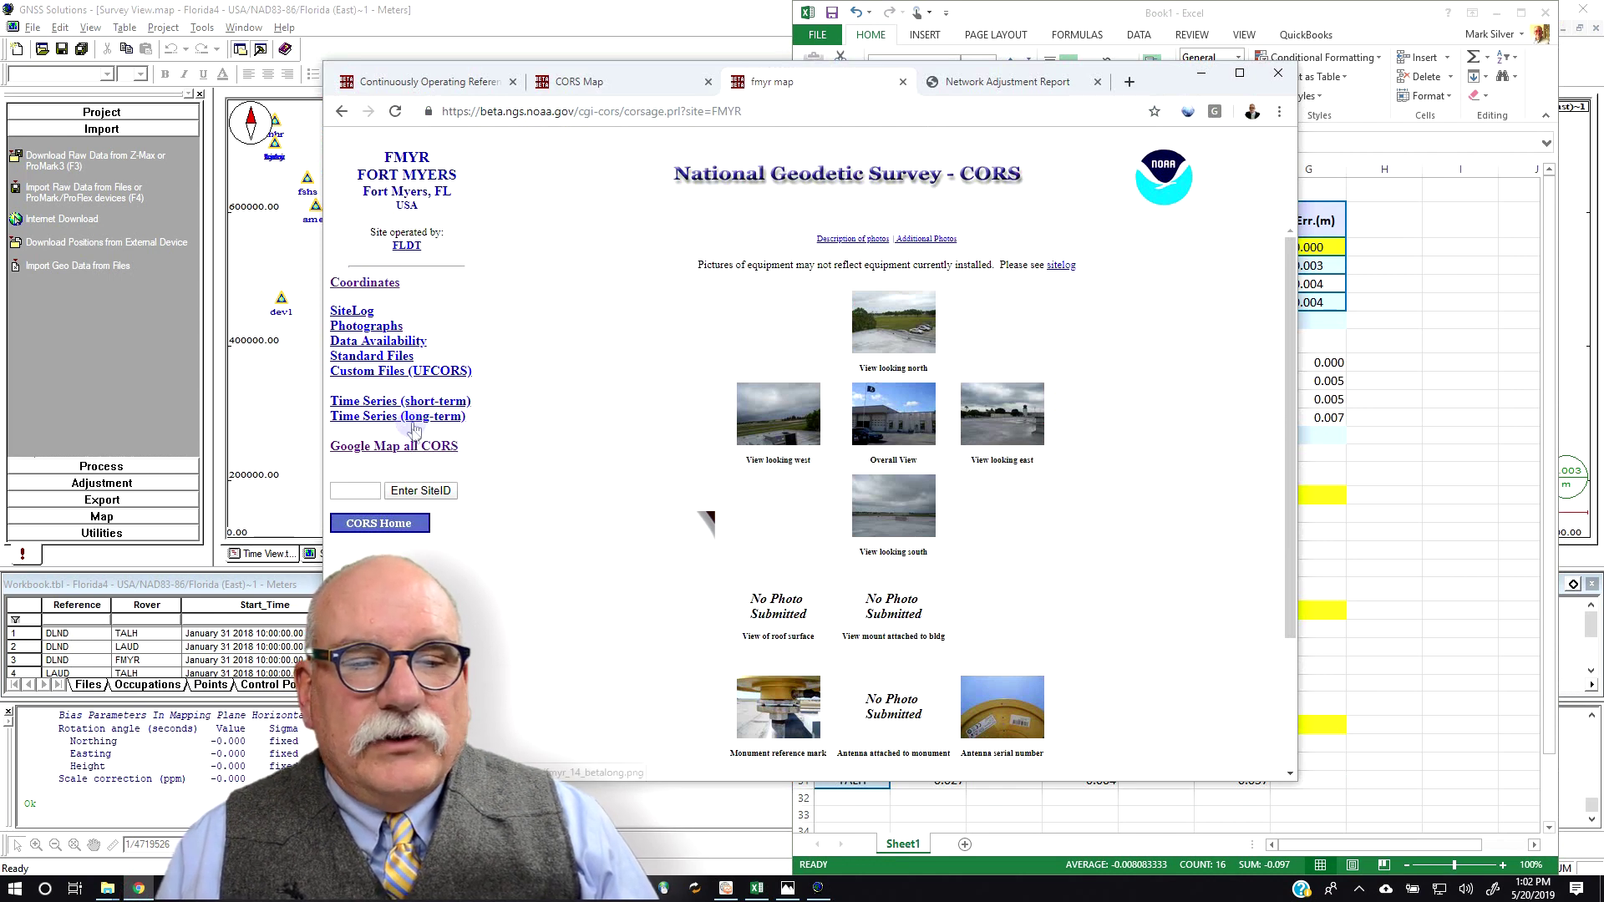
pyautogui.click(434, 403)
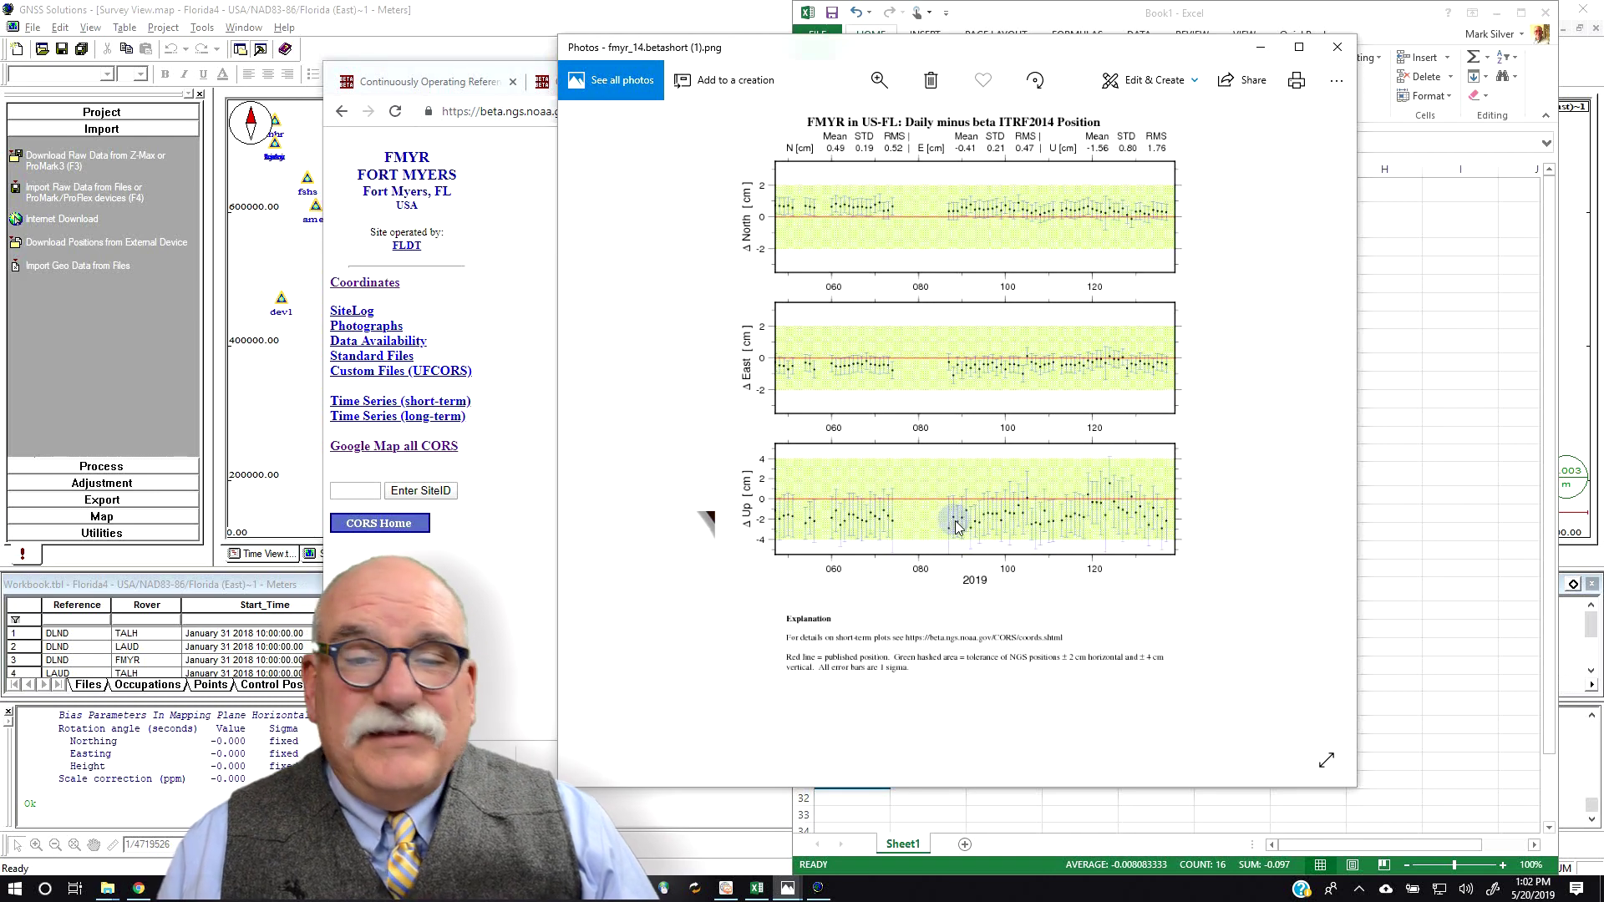
pyautogui.click(370, 489)
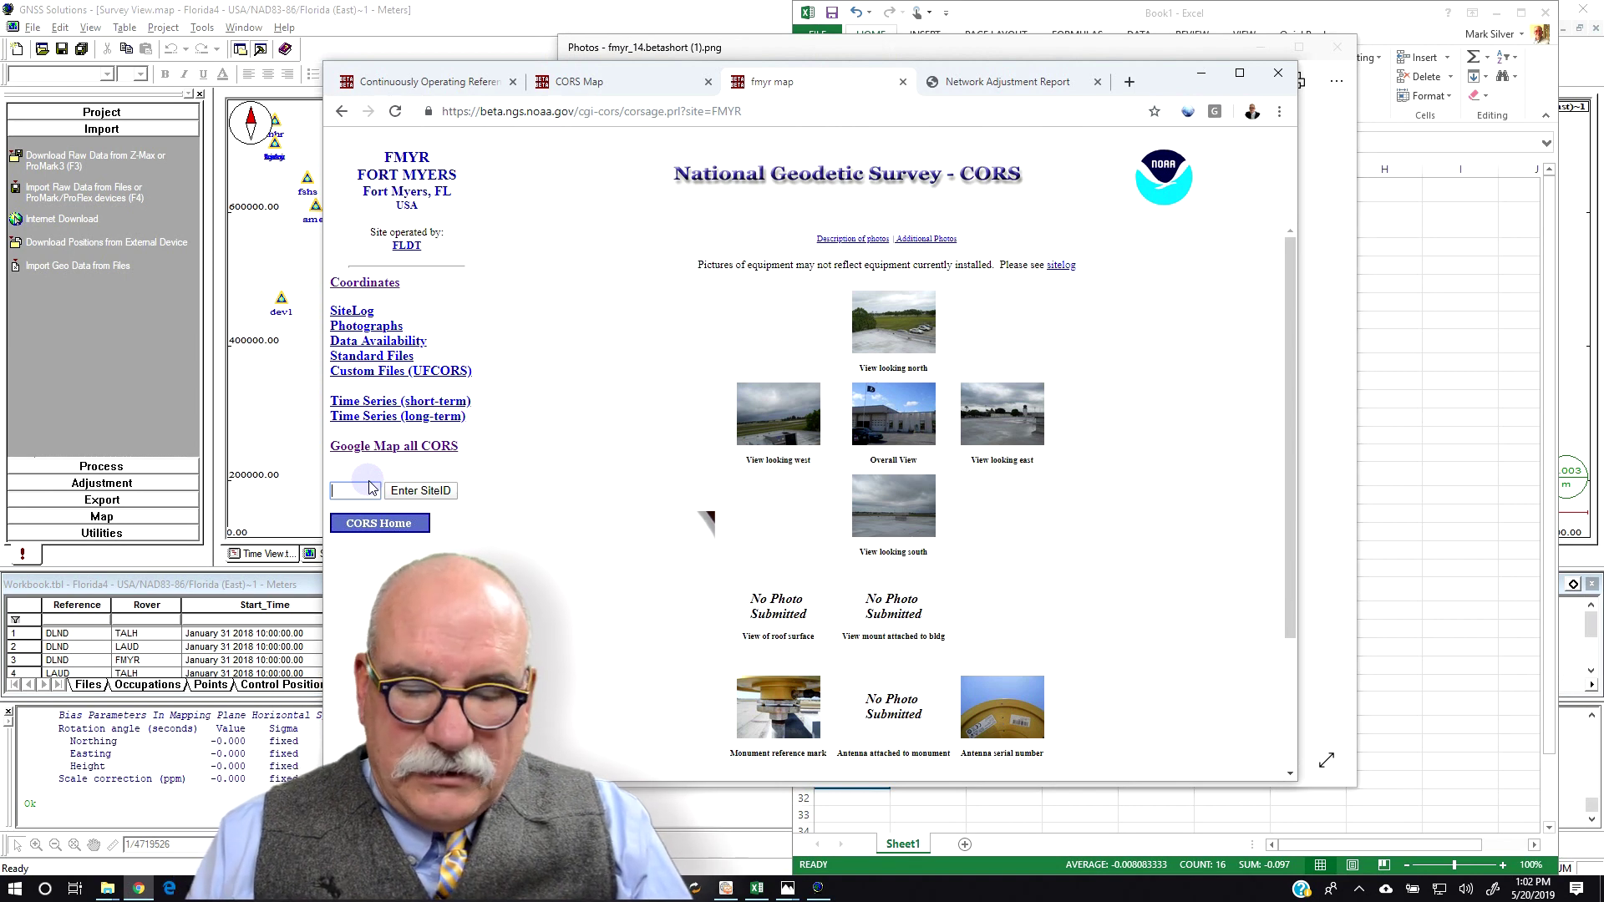
pyautogui.click(430, 492)
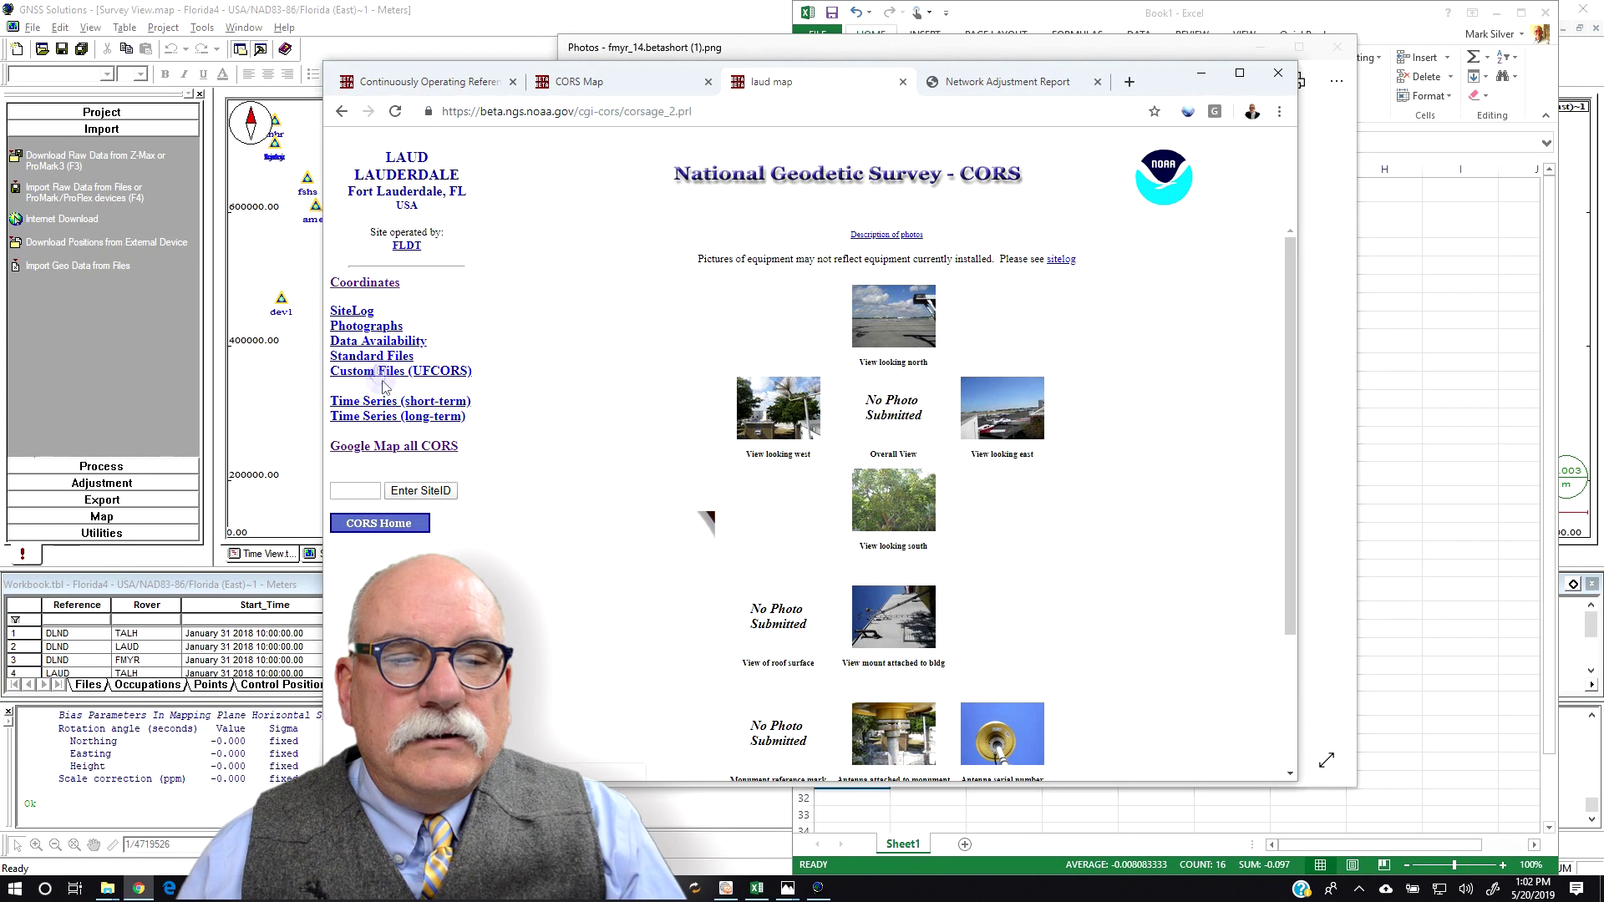
pyautogui.click(393, 404)
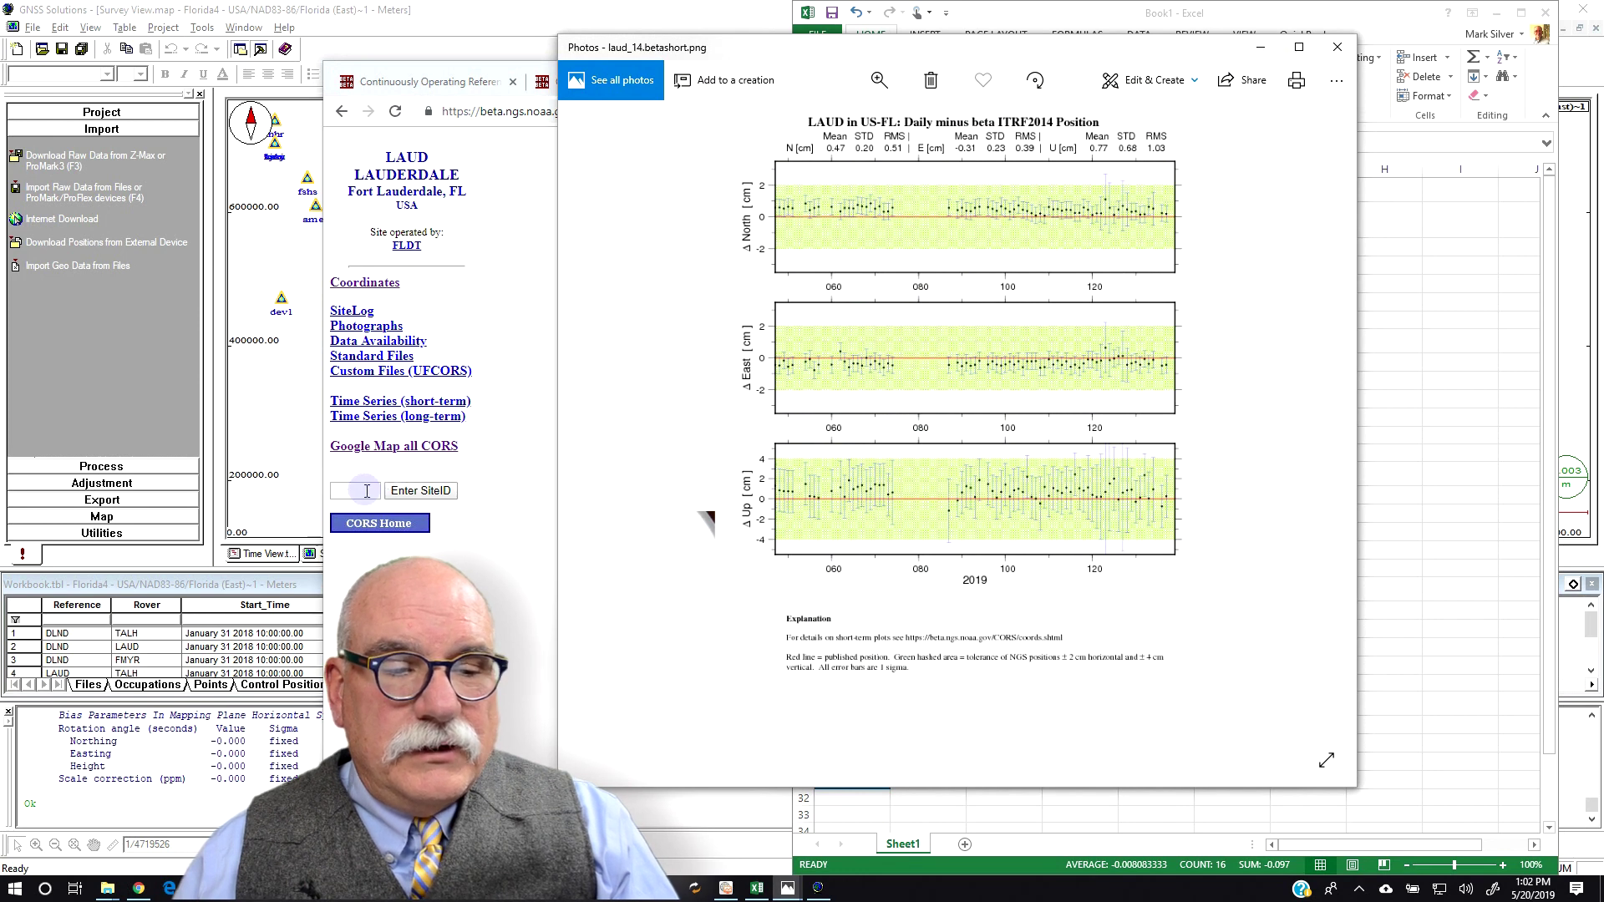
# Step: Look up site talh on the CORS page, request its short-term time series, and close the plot viewer
pyautogui.click(367, 491)
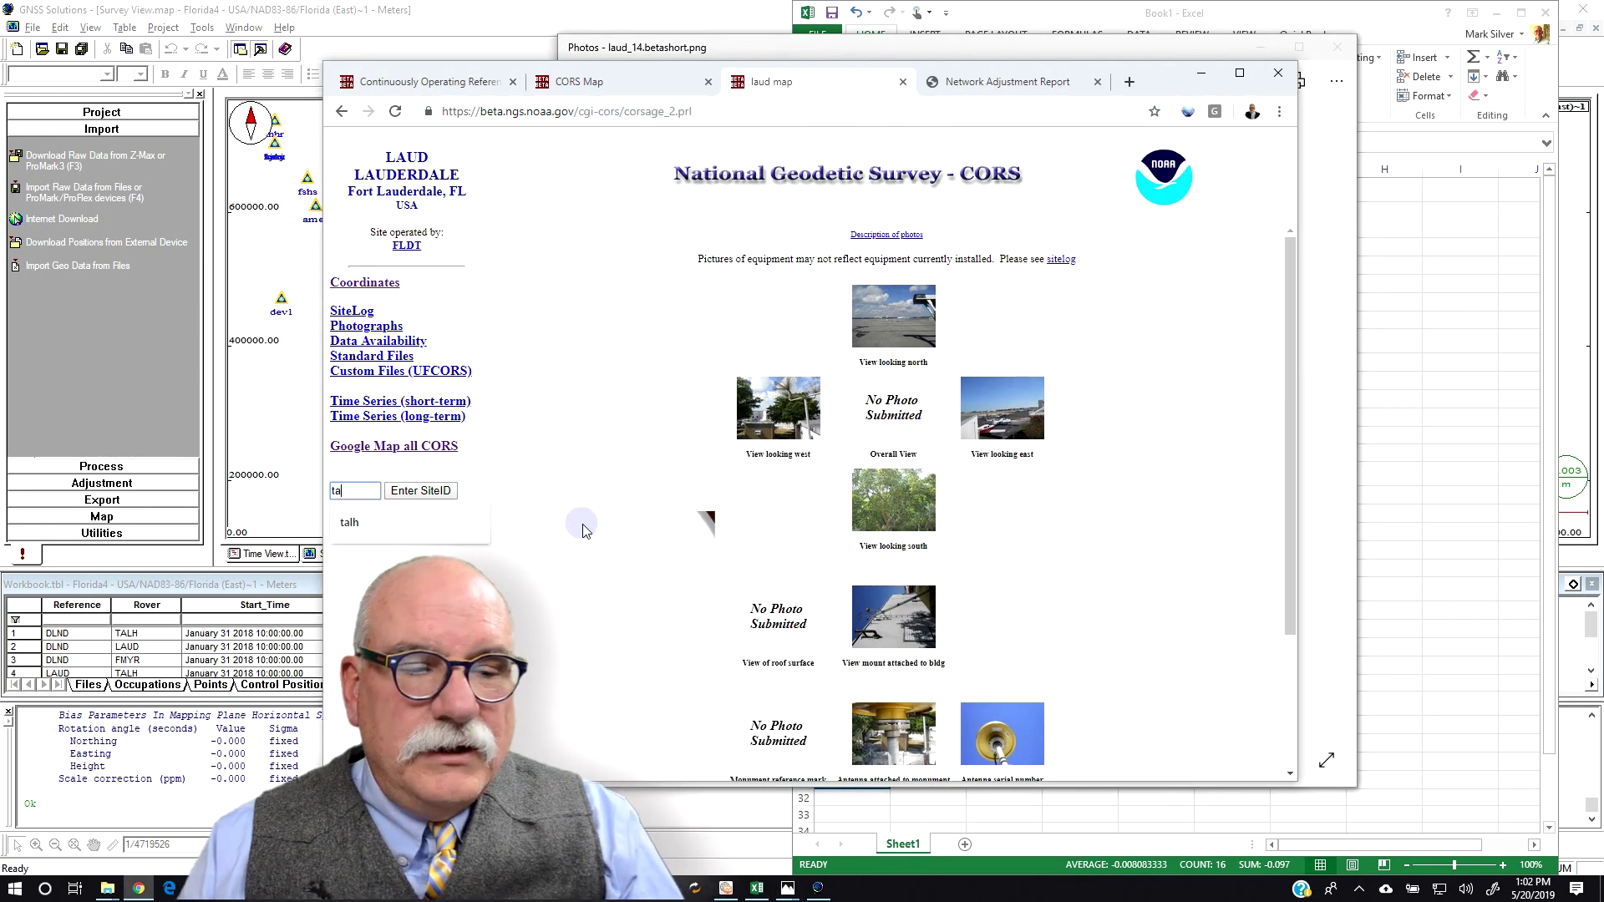
pyautogui.write('talh')
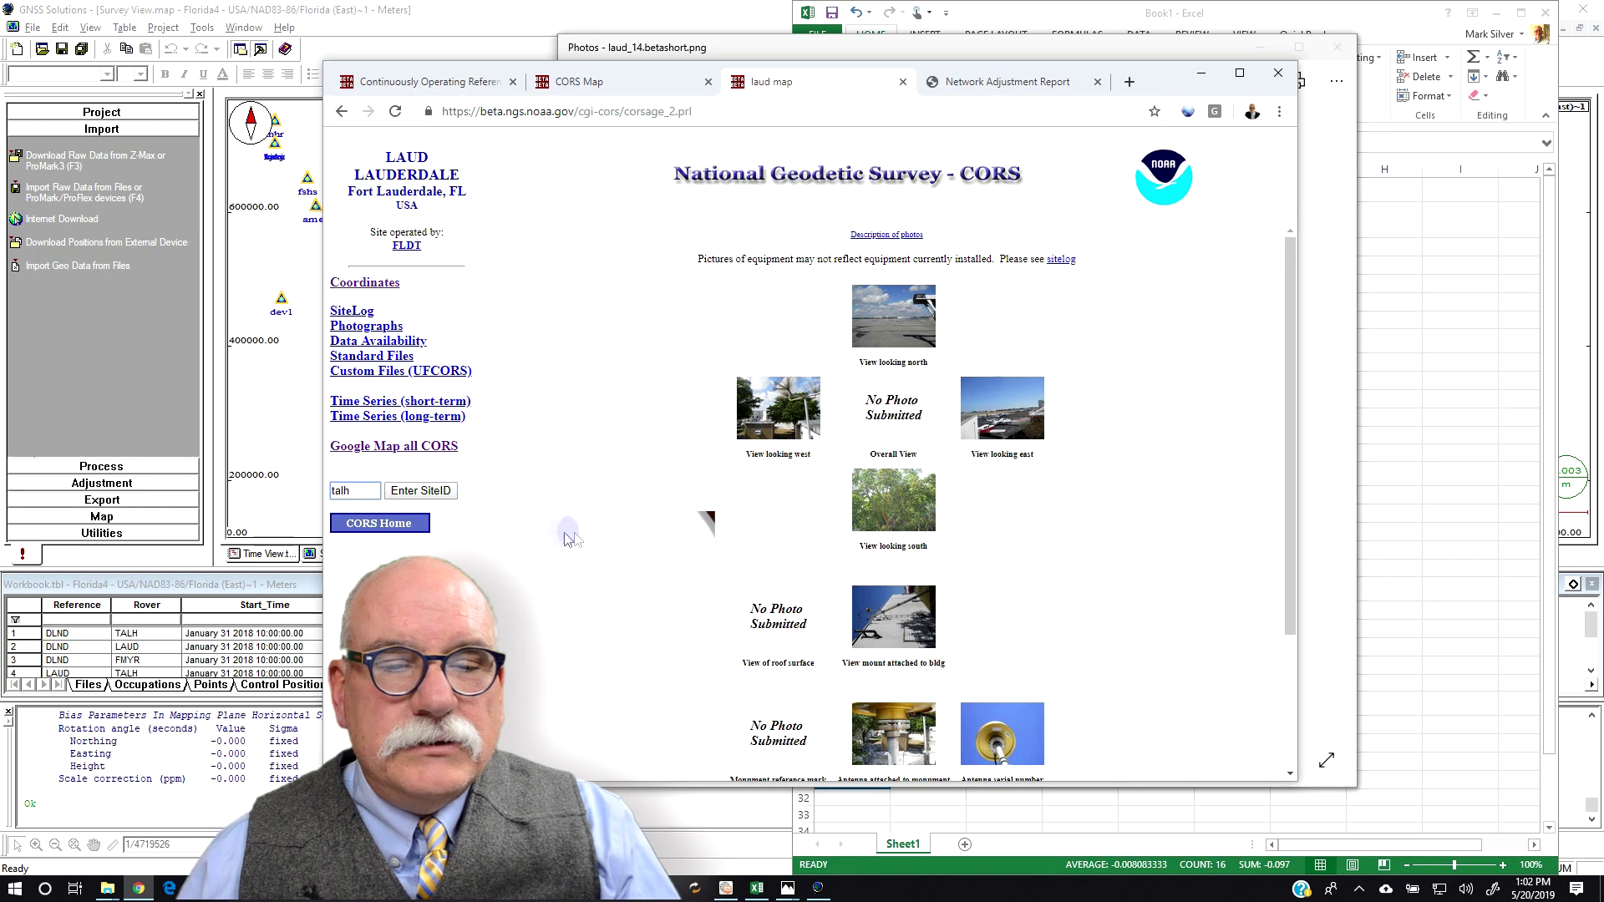
pyautogui.click(455, 490)
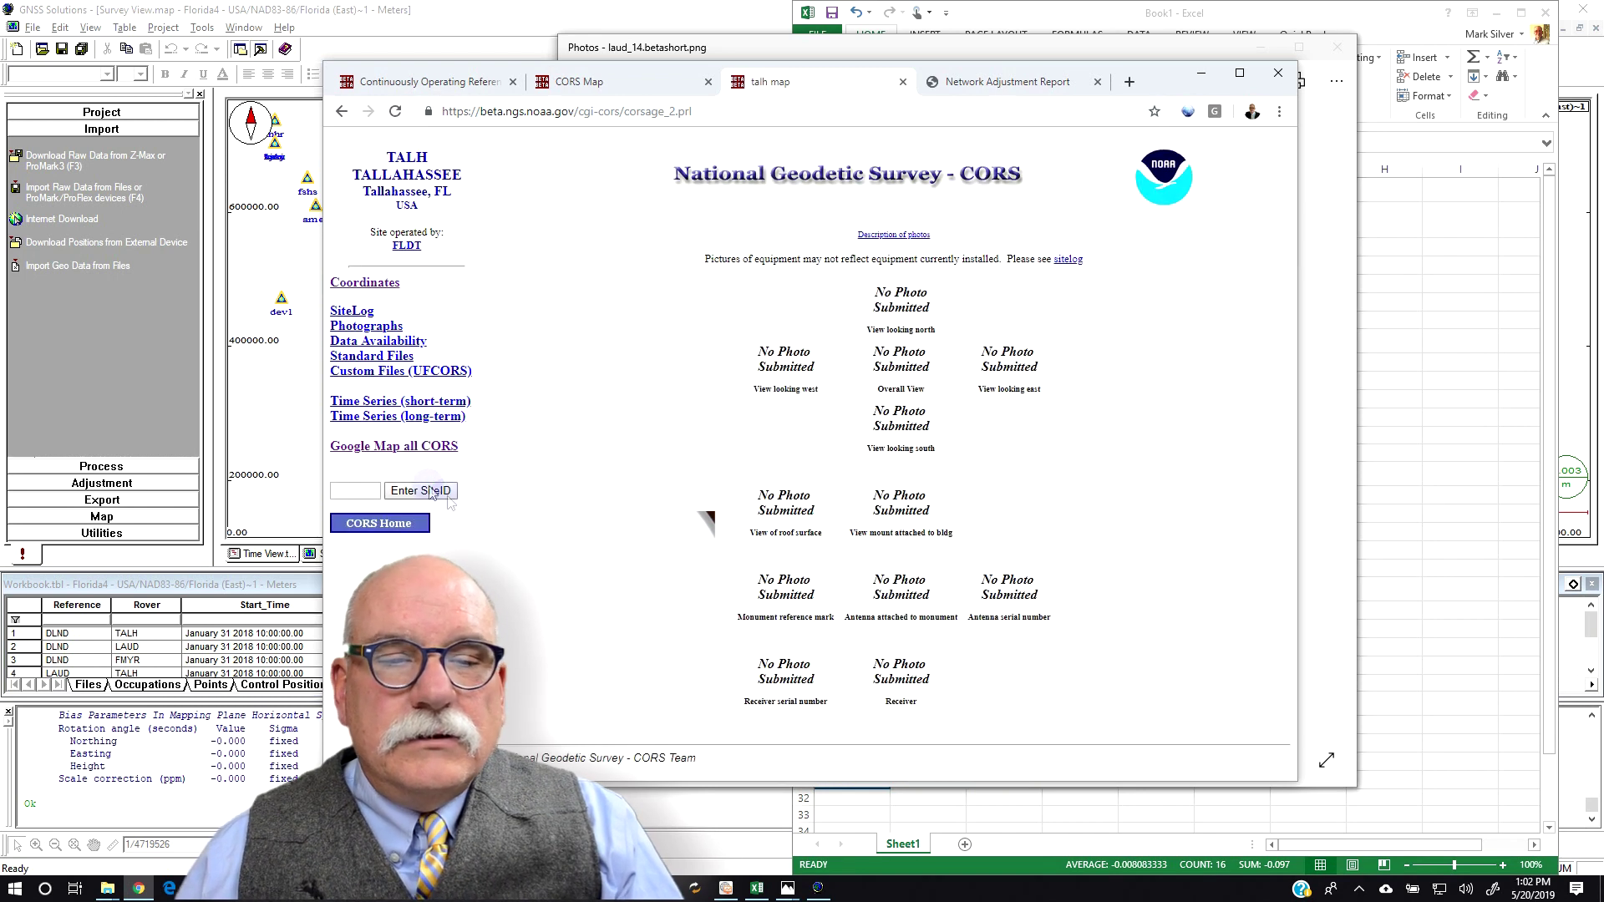
pyautogui.click(409, 402)
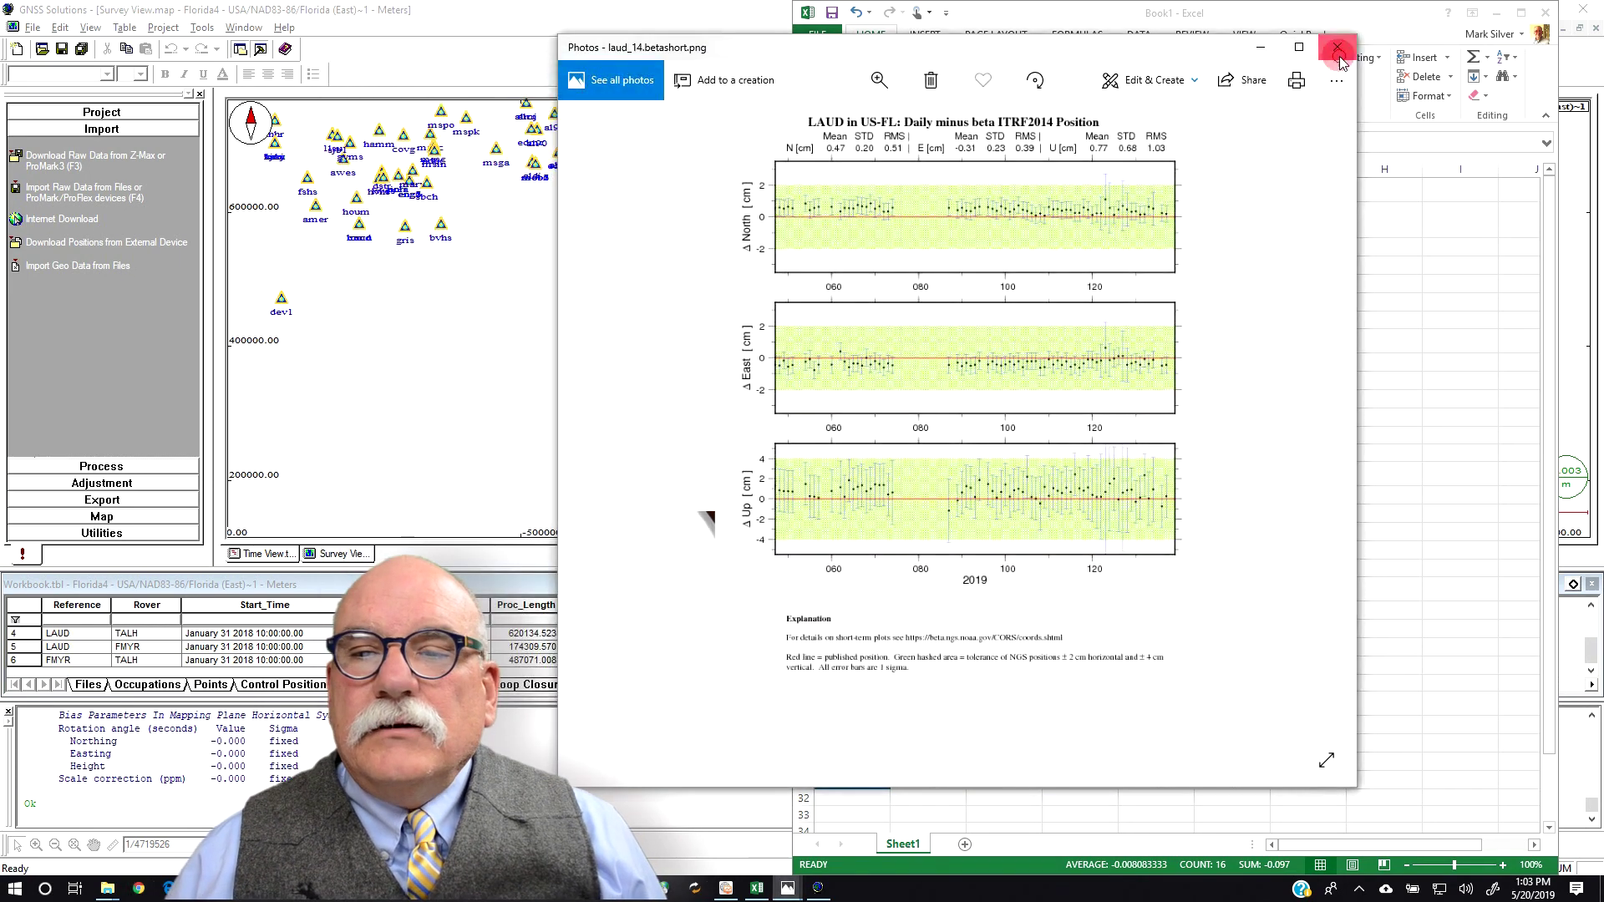
pyautogui.click(1337, 47)
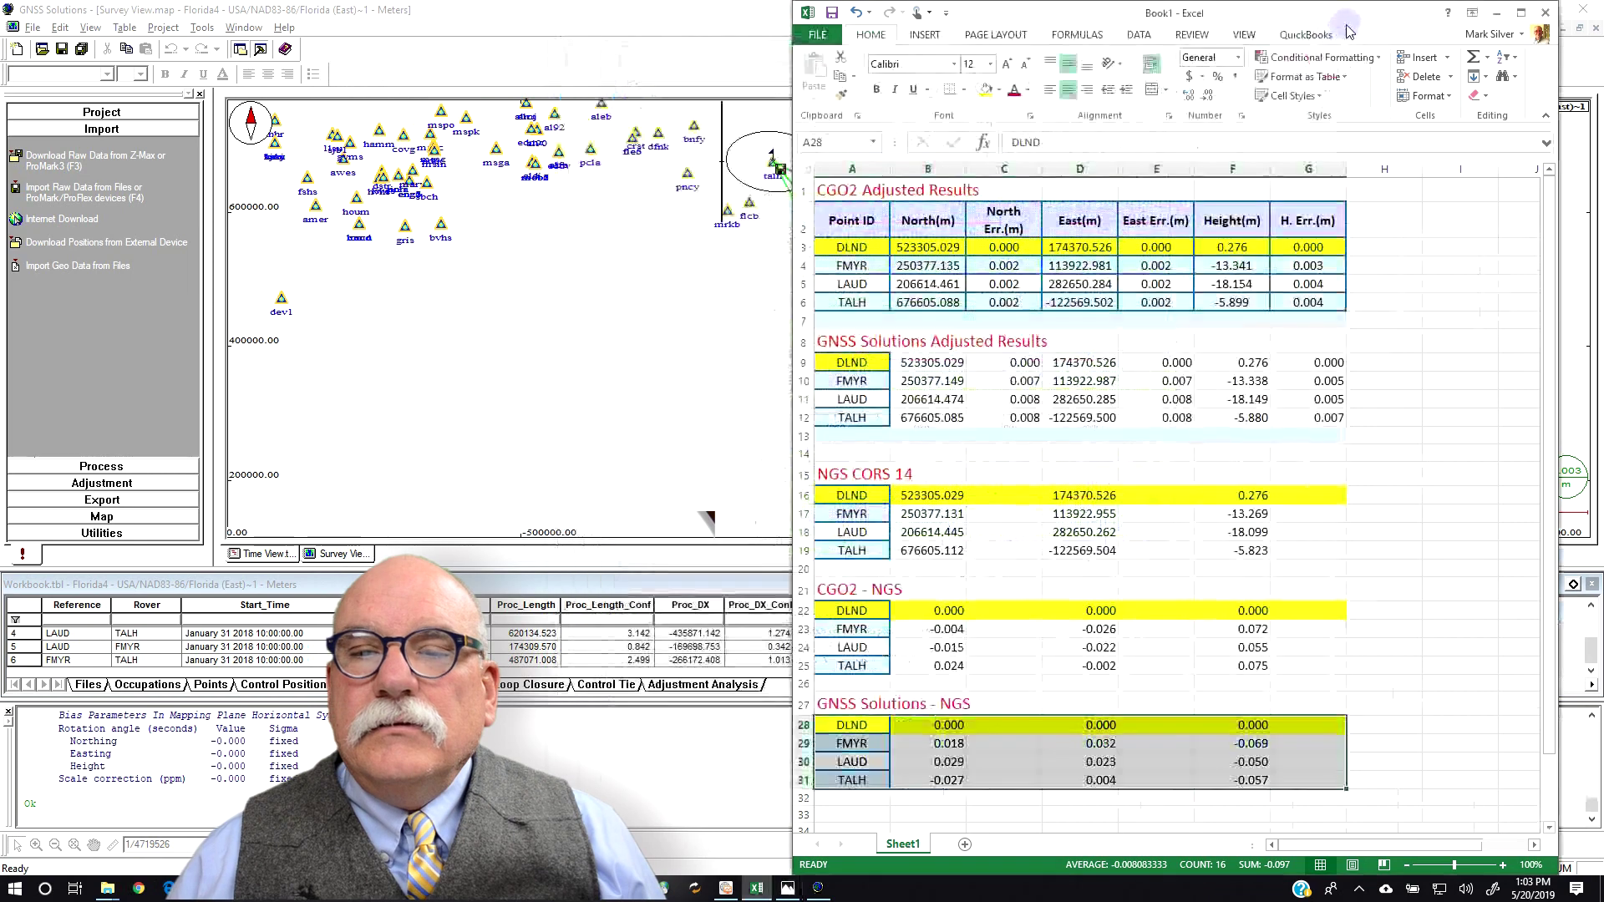
# Step: Close GNSS Solutions and return to CHC Geomatics Office 2, displaying the project's baselines table
pyautogui.click(568, 338)
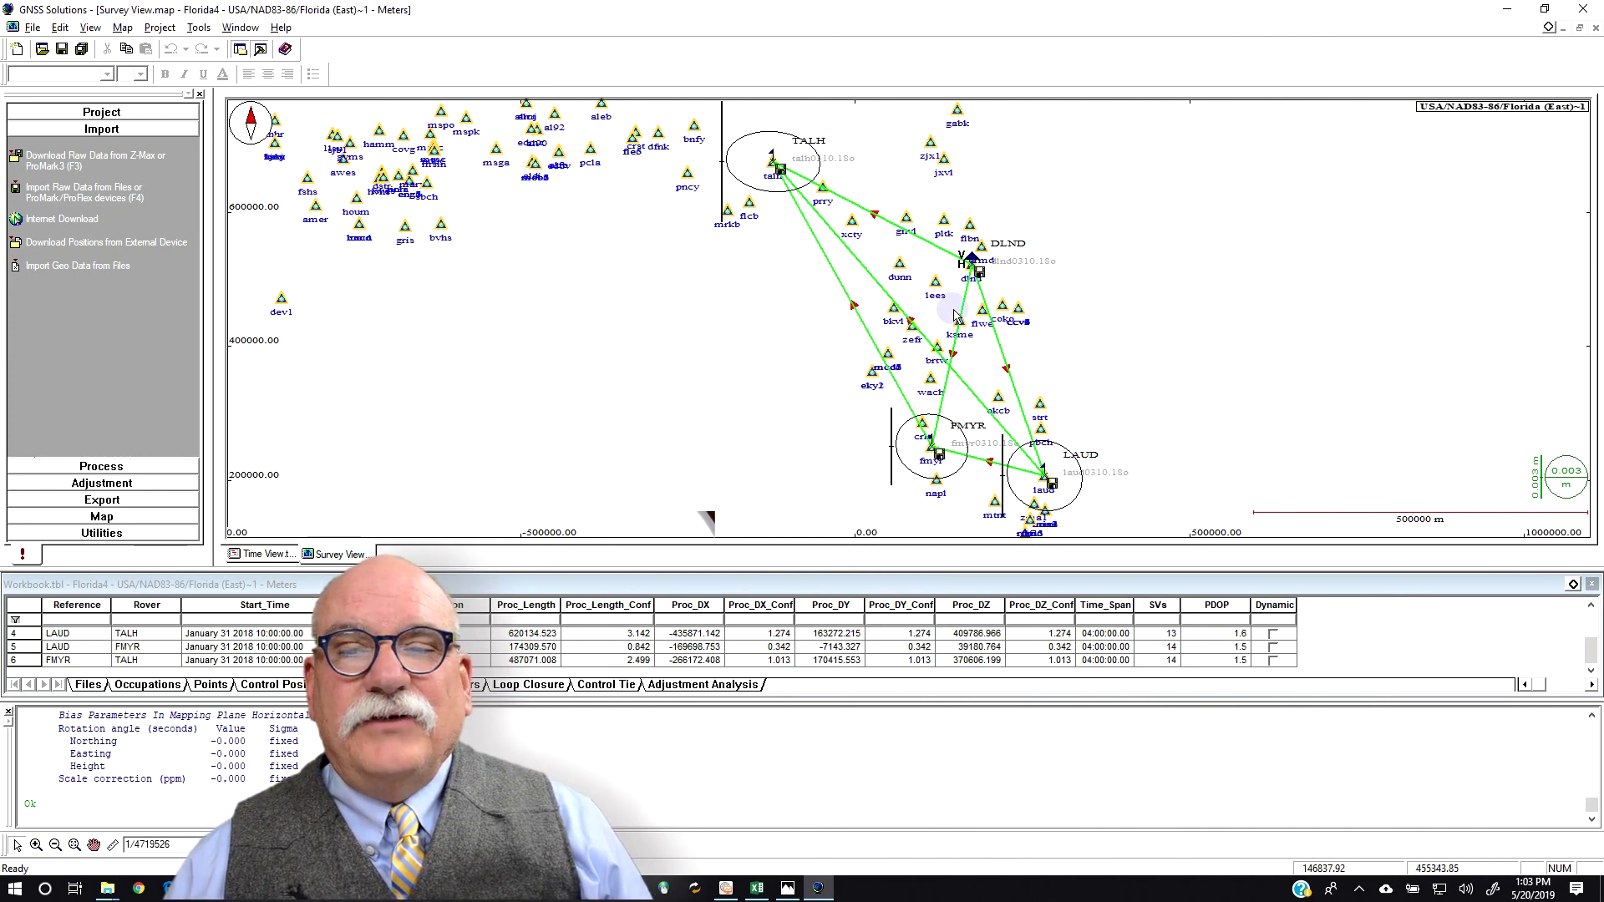
pyautogui.click(1584, 10)
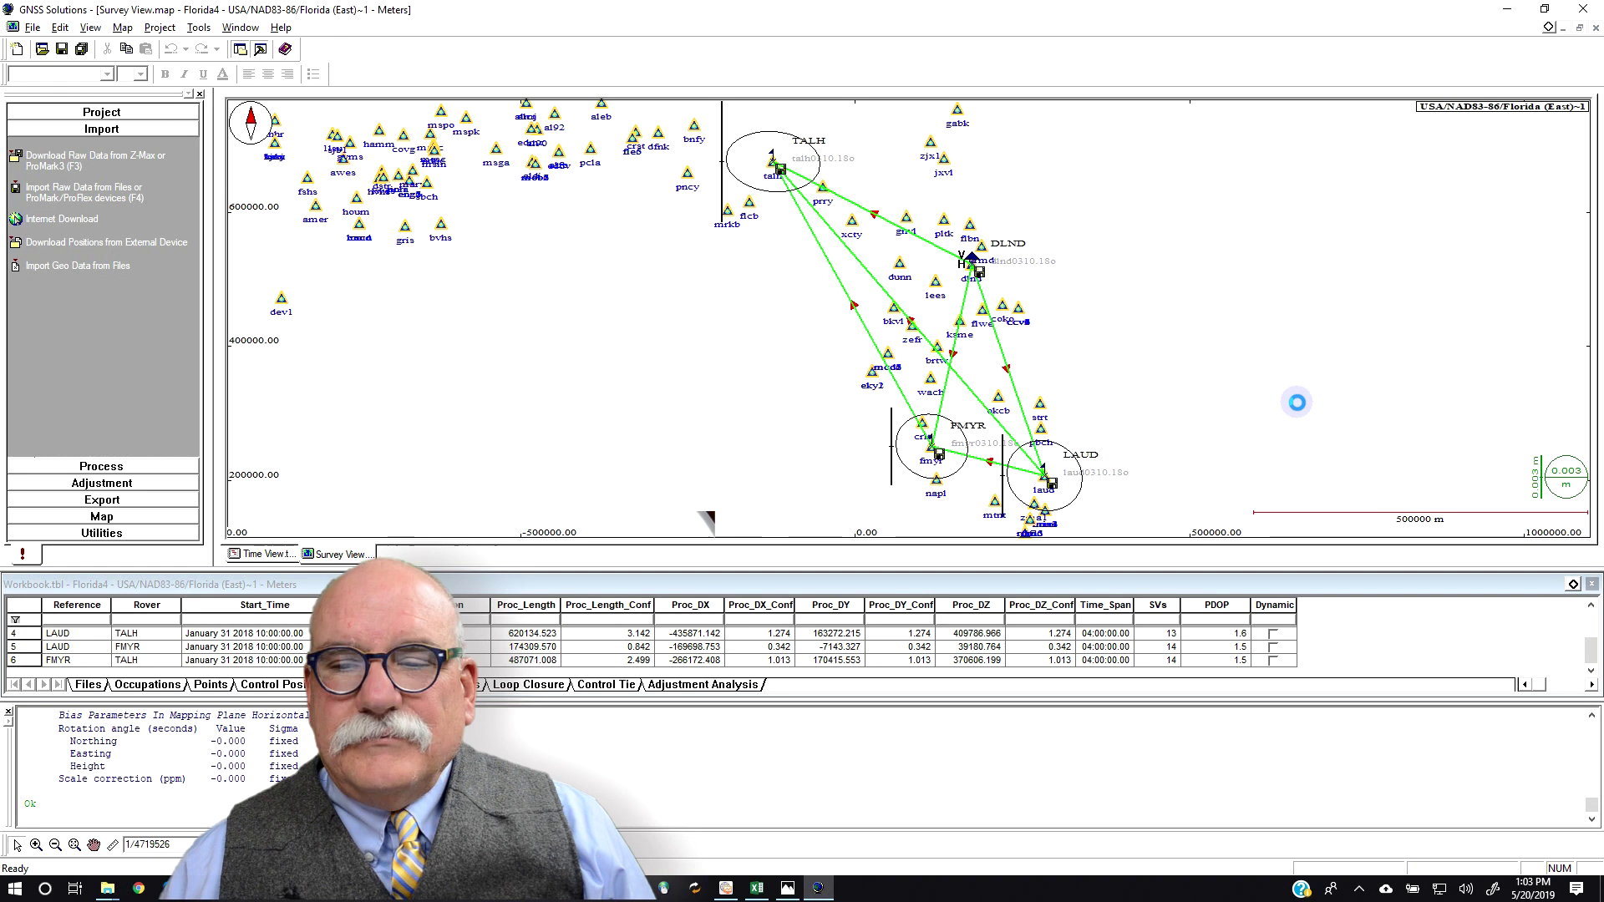
pyautogui.click(726, 888)
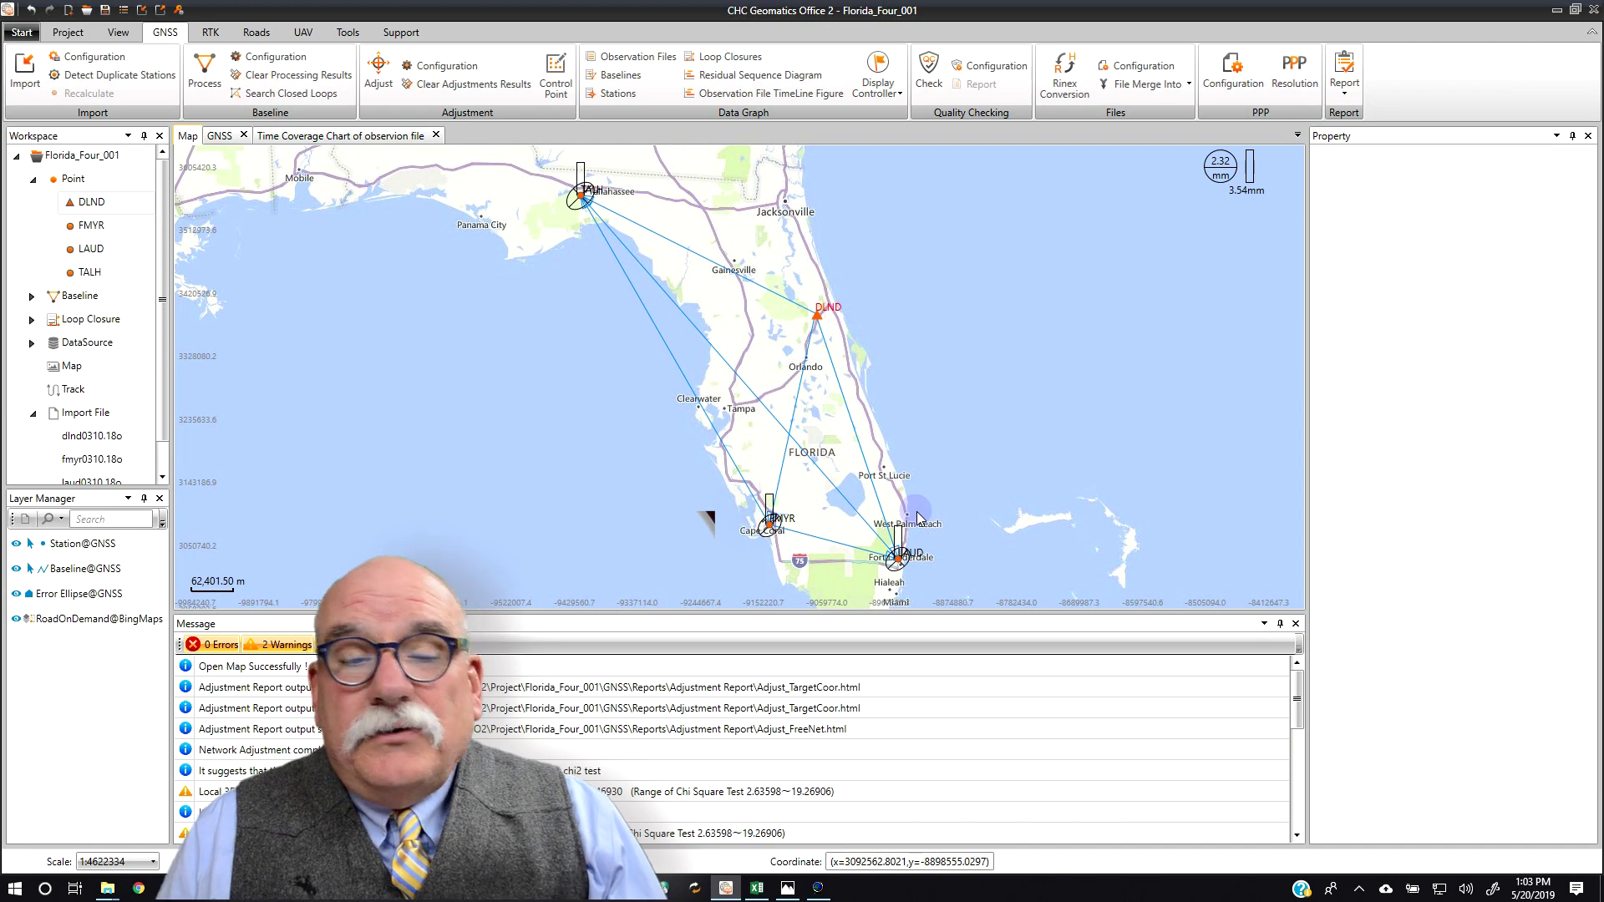
pyautogui.hotkey('ctrl', 'Tab')
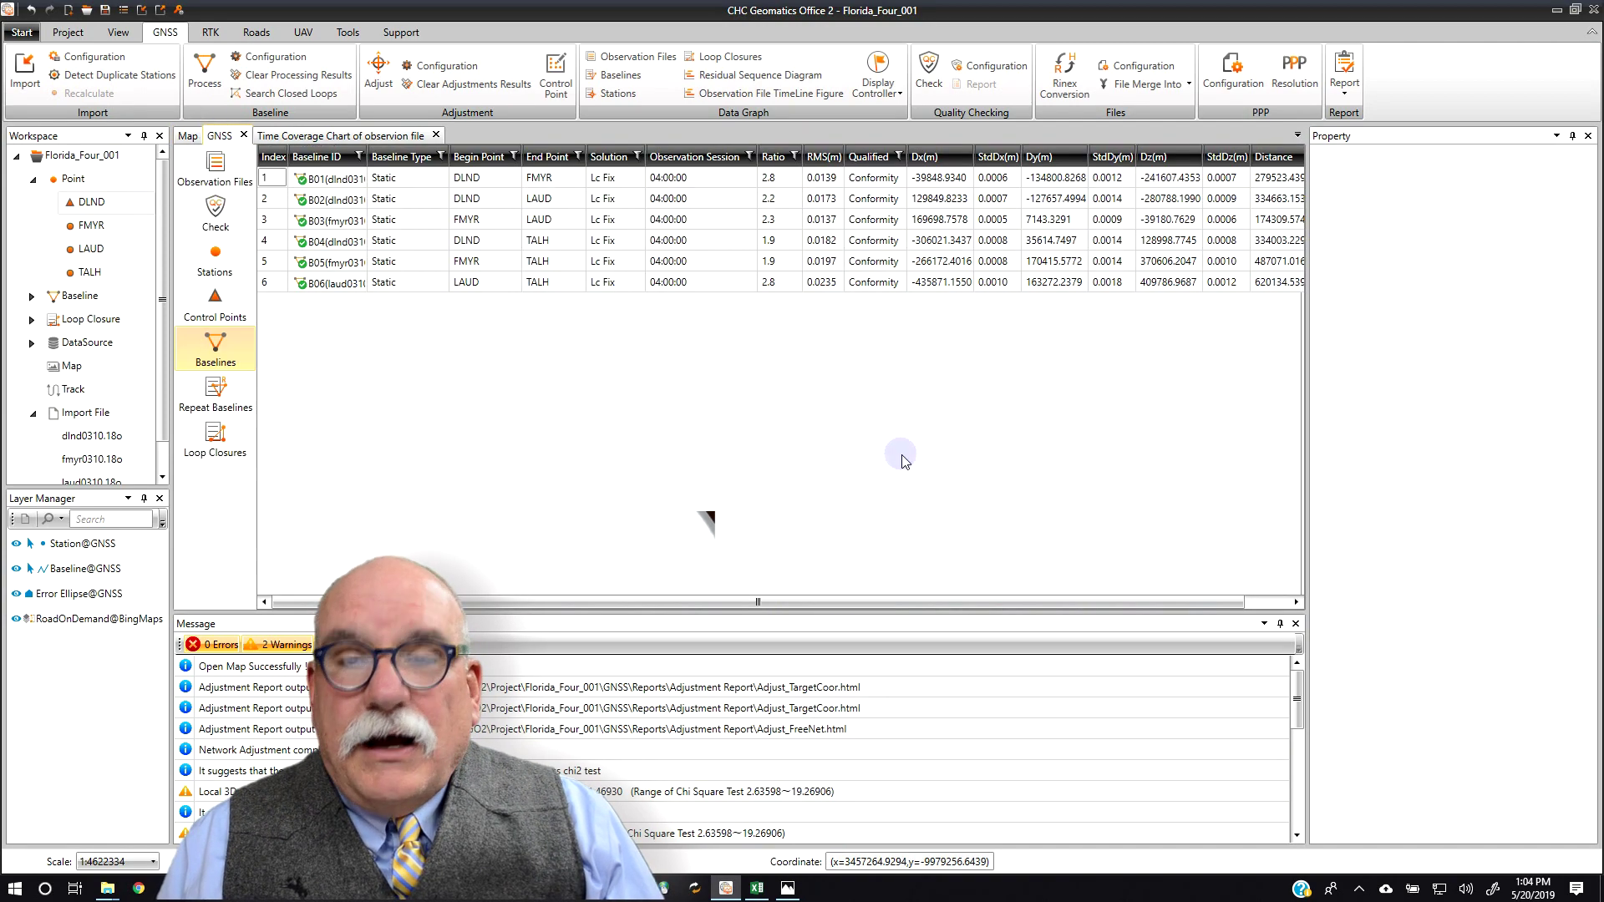